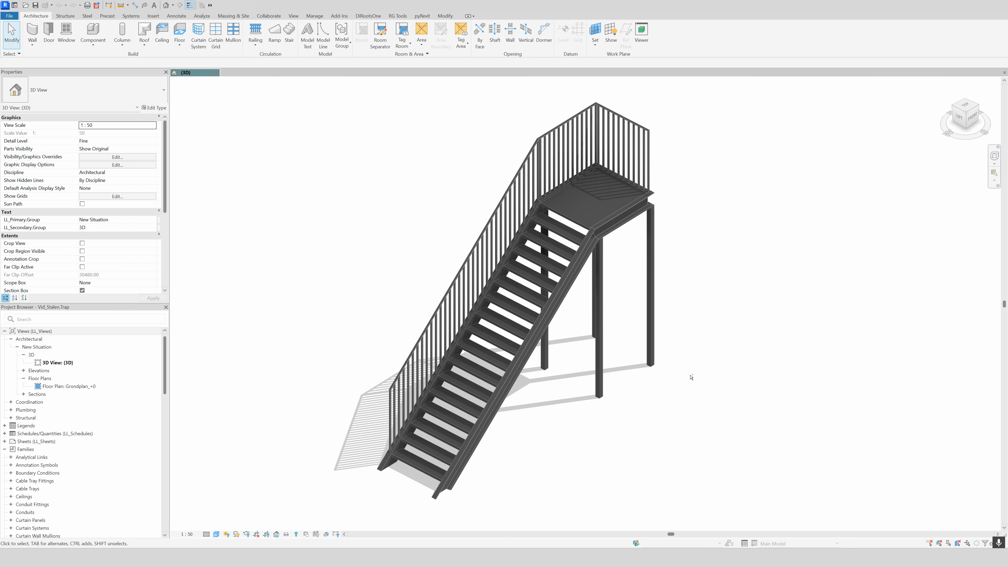
middle_click_drag(688, 376, 681, 381, "shift")
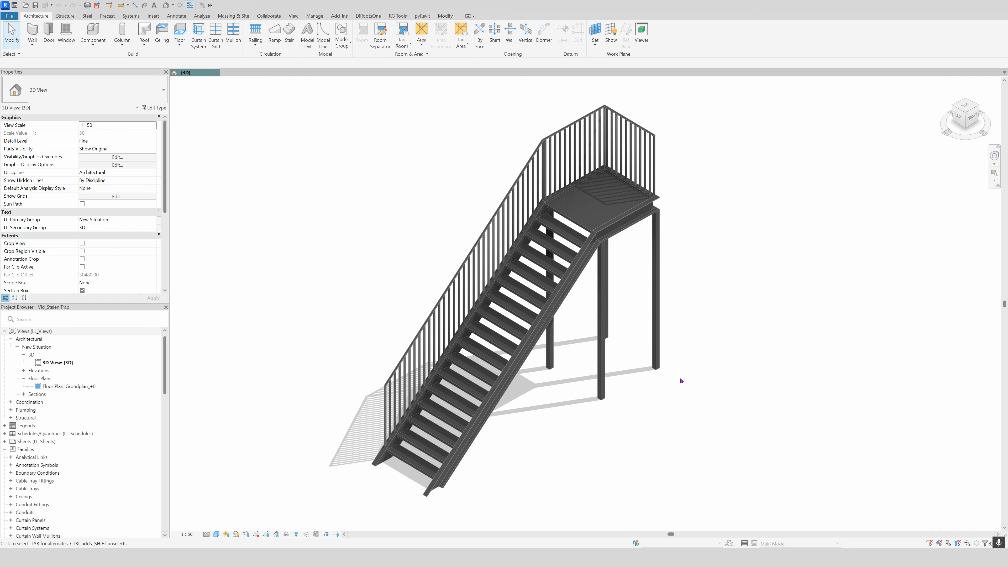
middle_click_drag(631, 354, 628, 380, "shift")
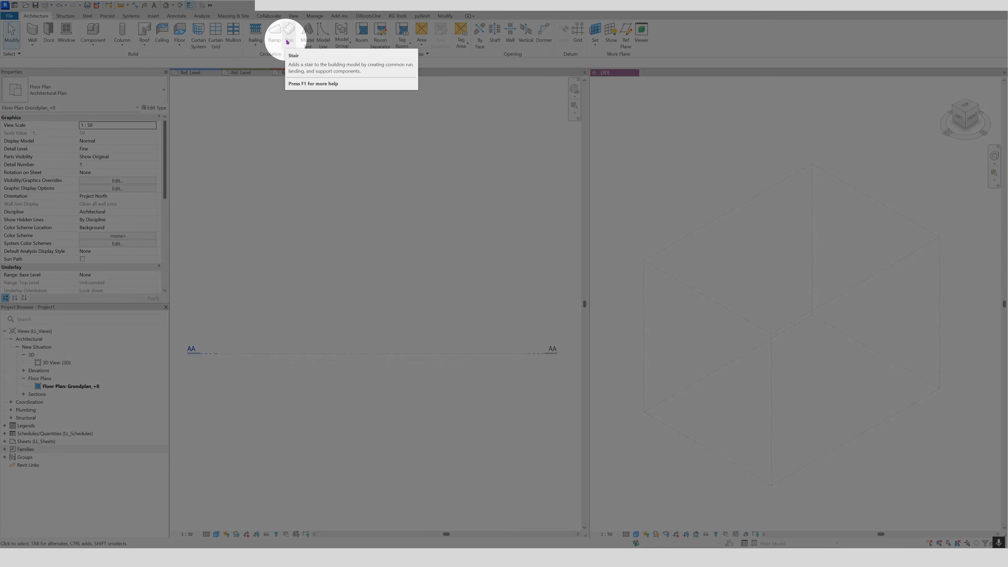
Step: Draw a straight, horizontal 15-riser stair run in the floor plan using the Assembled Stair type LL_Wooden.Staircase
left_click(285, 39)
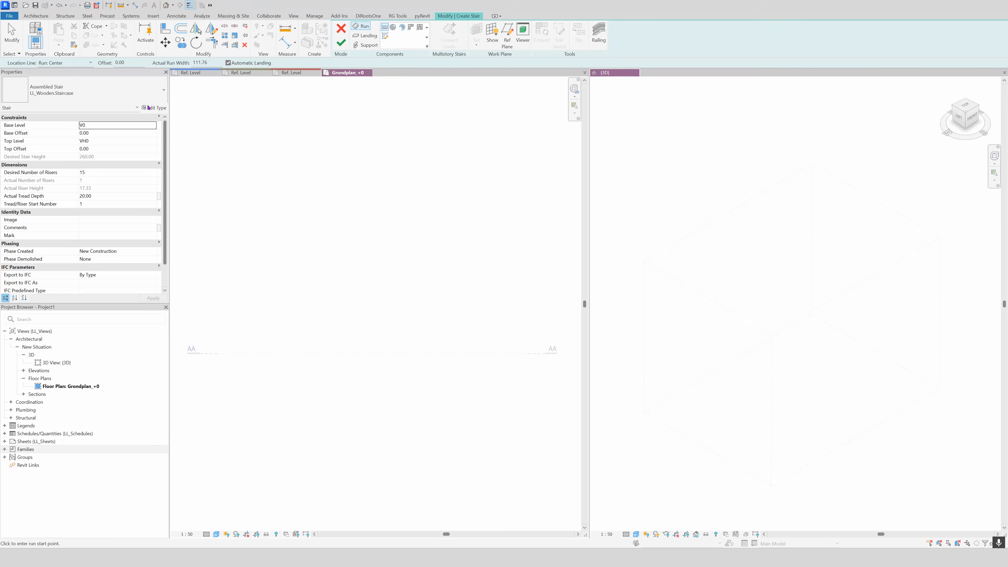
left_click(119, 90)
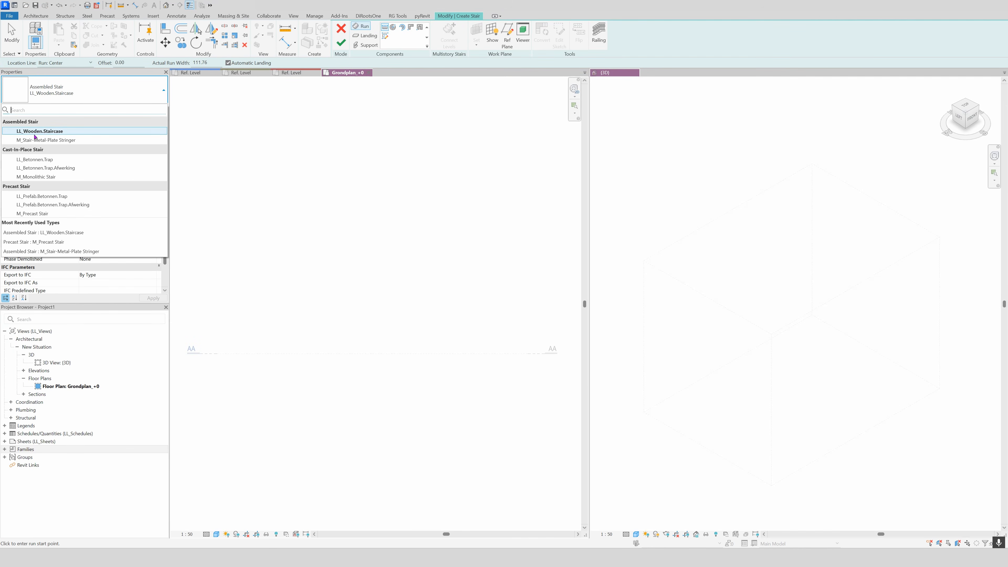
left_click(81, 131)
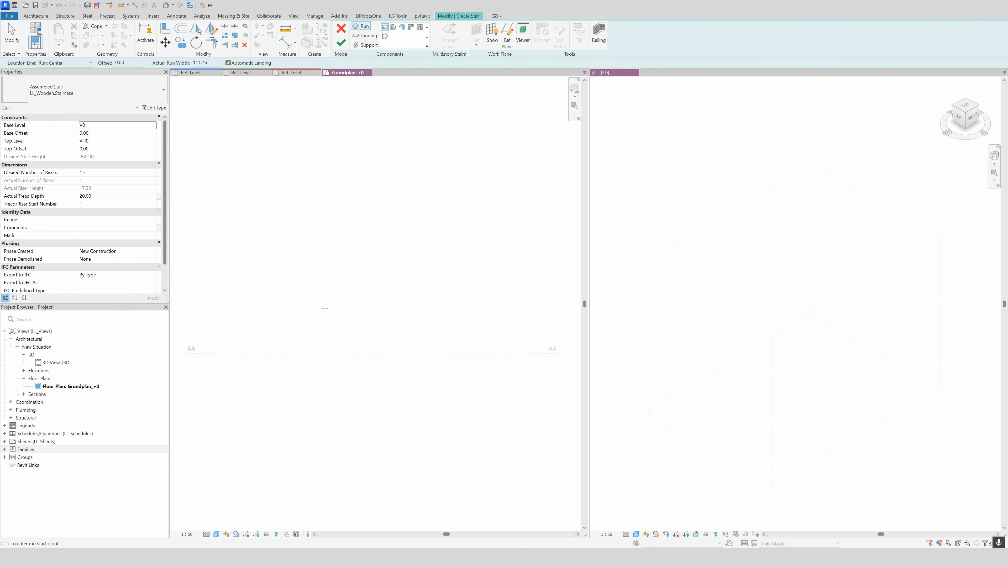
left_click(313, 303)
left_click(491, 302)
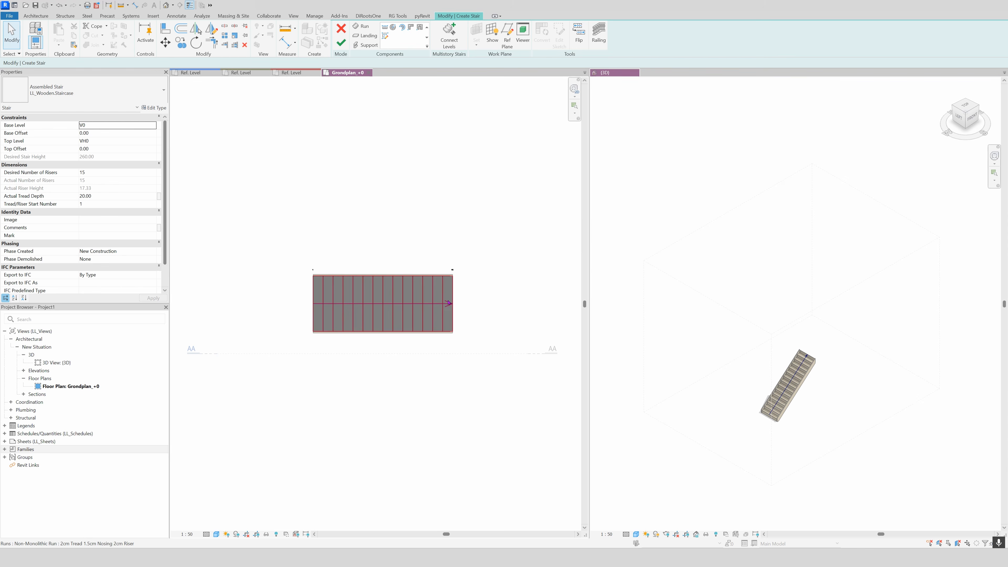
Step: Set the stair run's width to 100 and finish the stair
left_click(452, 291)
left_click(290, 304)
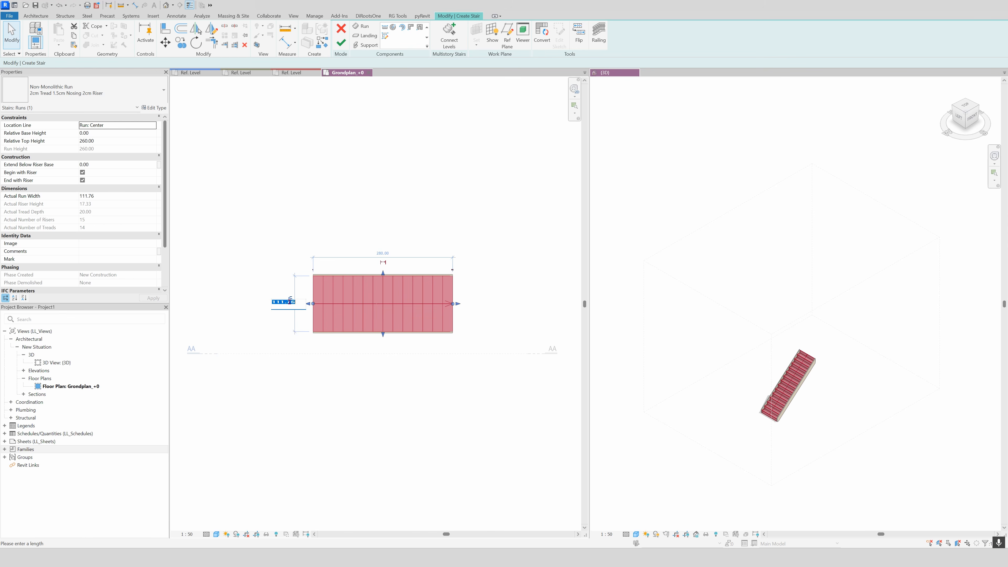
type("100")
key("Return")
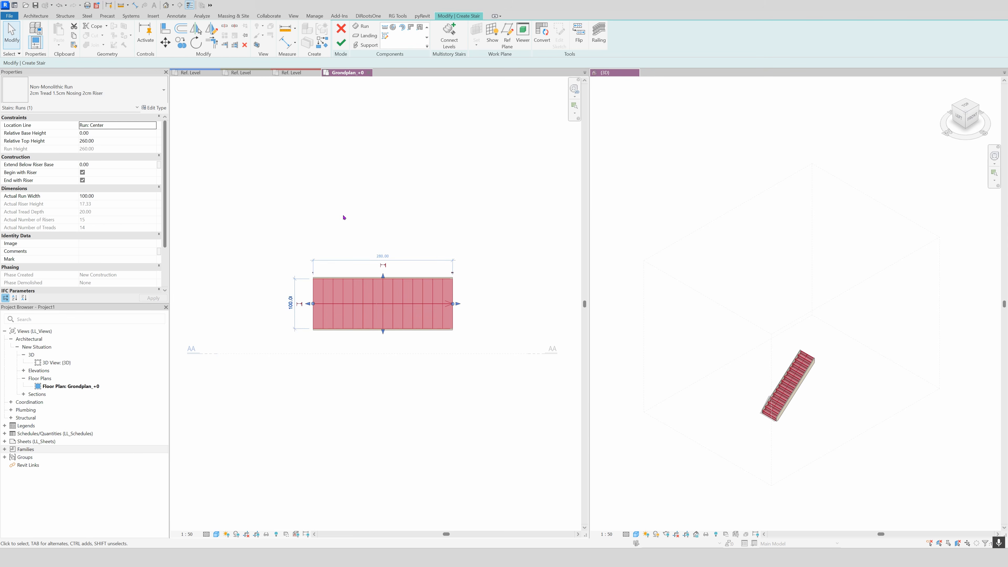
left_click(344, 216)
left_click(342, 44)
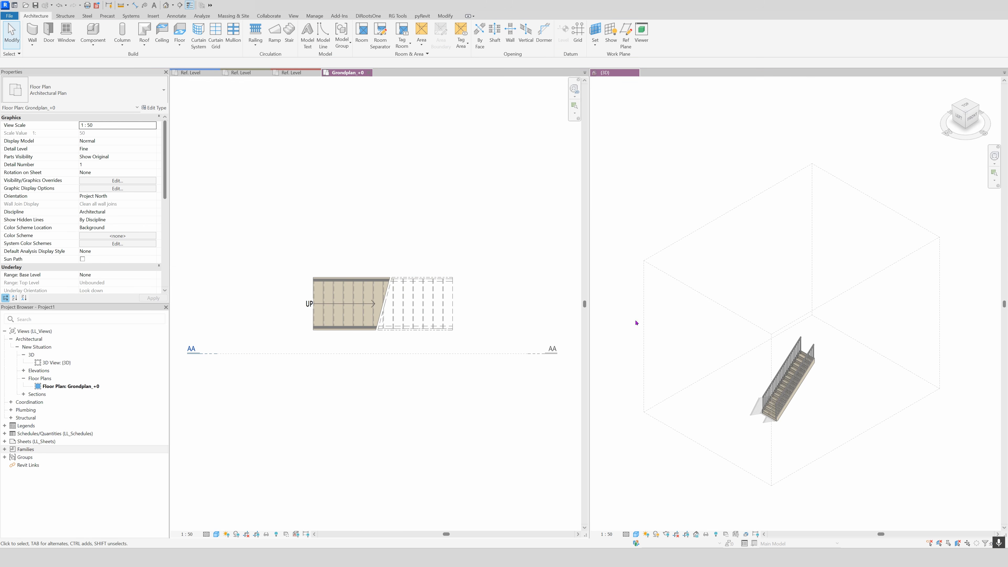
Step: Enlarge the 3D view's section box by extending one side outward and raising its top above the stair
scroll(844, 407, "up", 5)
left_click(835, 313)
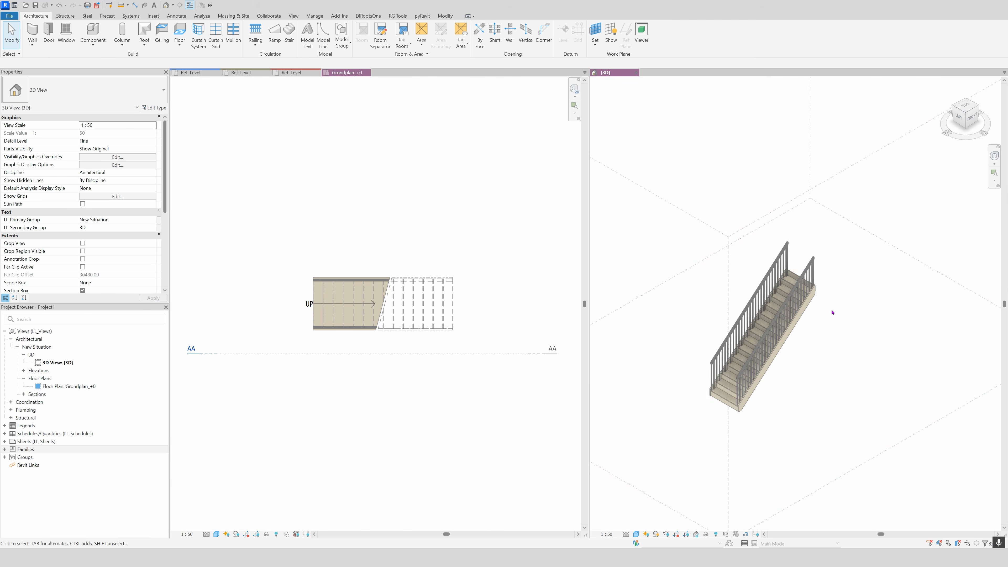
left_click(642, 309)
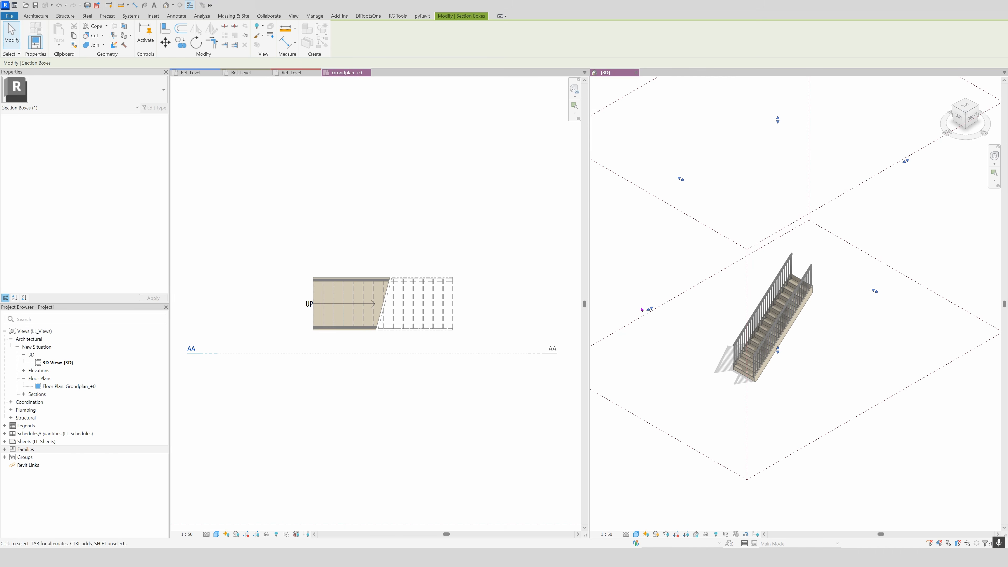
left_click_drag(642, 309, 629, 339)
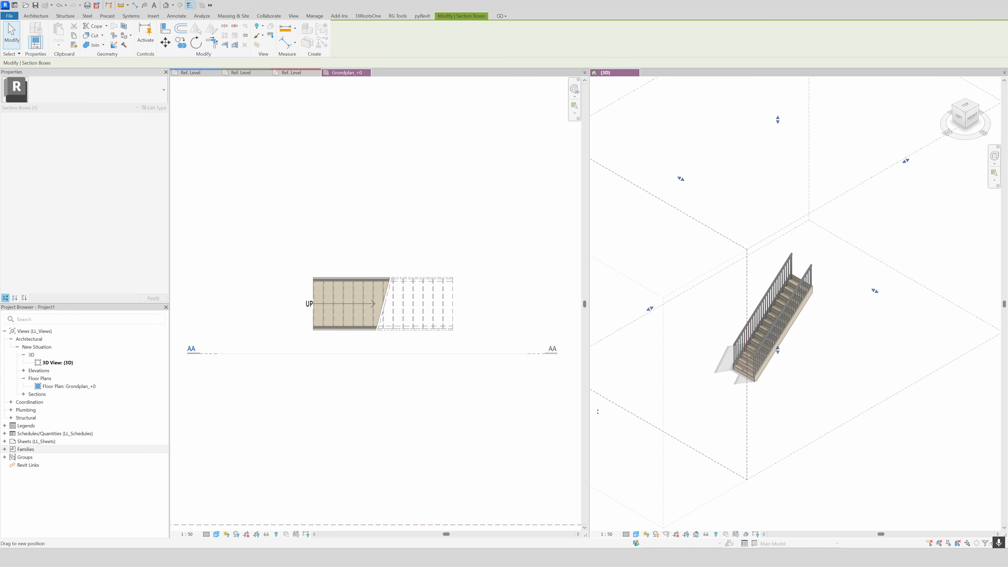
left_click_drag(598, 412, 598, 411)
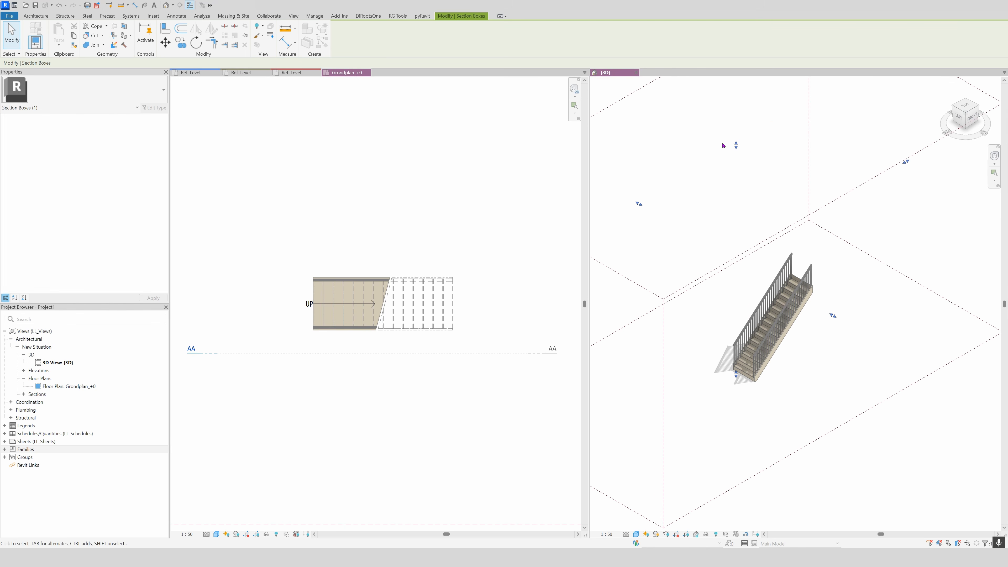
middle_click_drag(732, 184, 725, 297)
scroll(724, 297, "down", 2)
left_click_drag(726, 270, 721, 168)
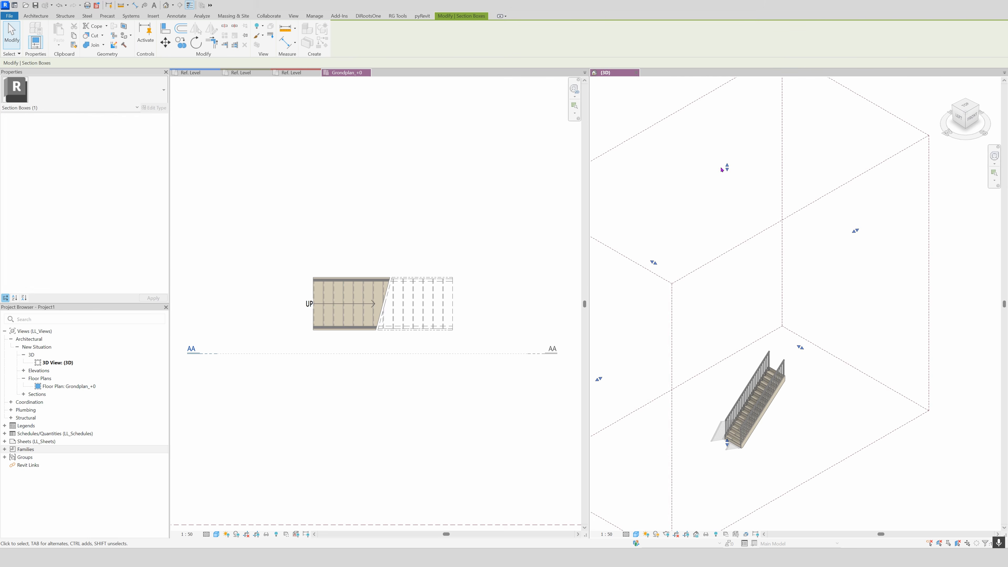
scroll(774, 414, "up", 6)
middle_click_drag(780, 417, 881, 357)
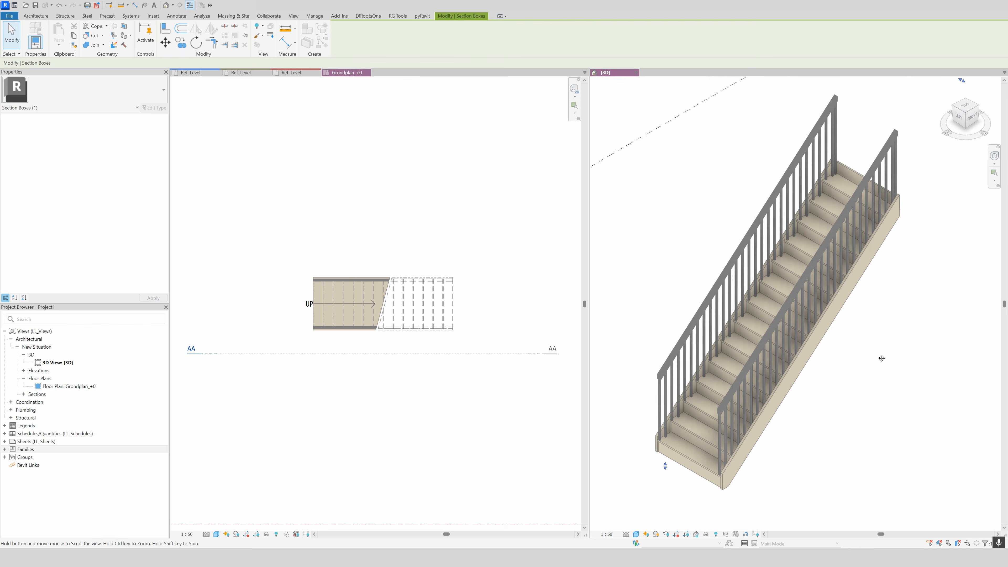
left_click(878, 356)
Step: Delete the railings on both sides of the stair in the 3D view
scroll(835, 364, "down", 2)
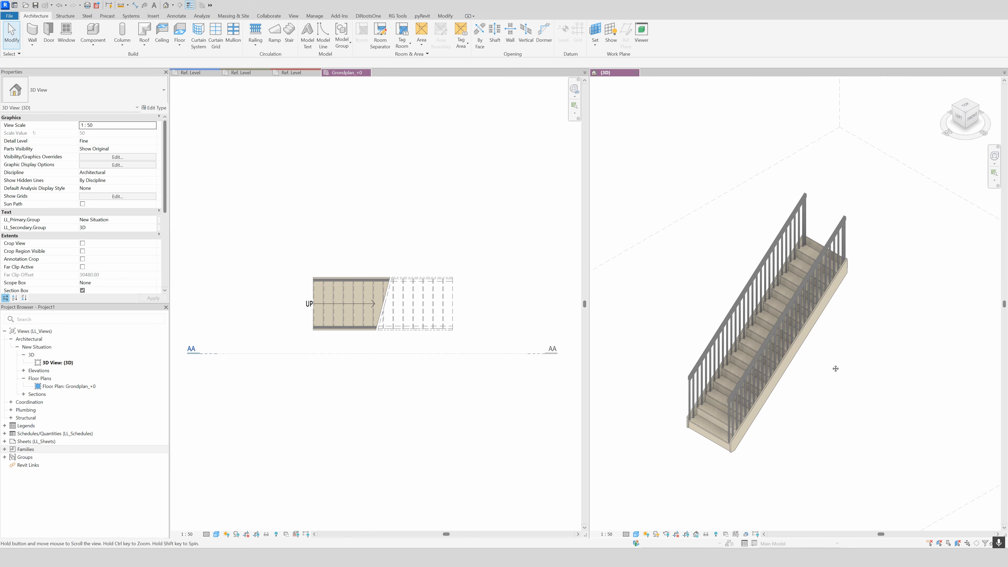
left_click(799, 294)
key("Escape")
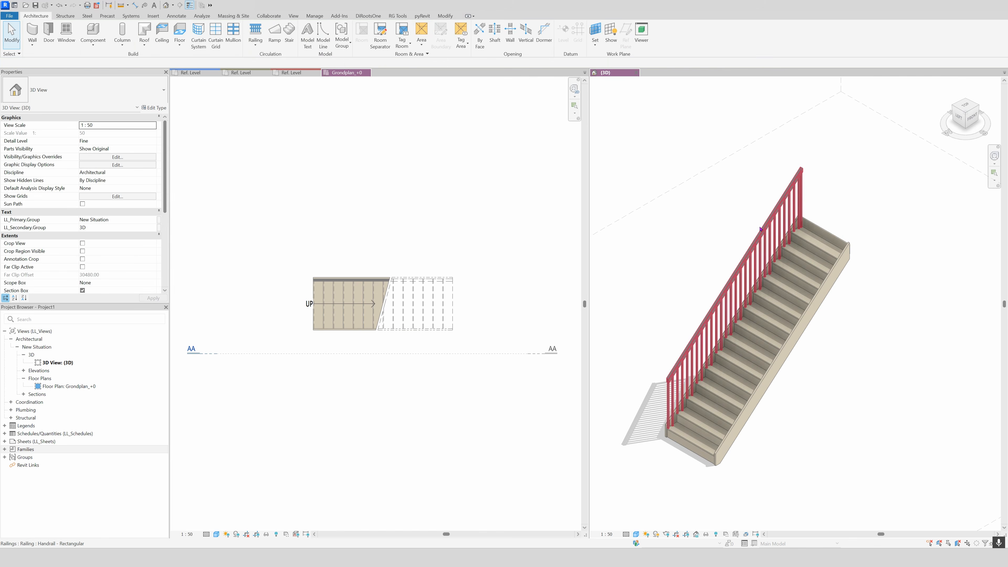
left_click(760, 229)
key("Delete")
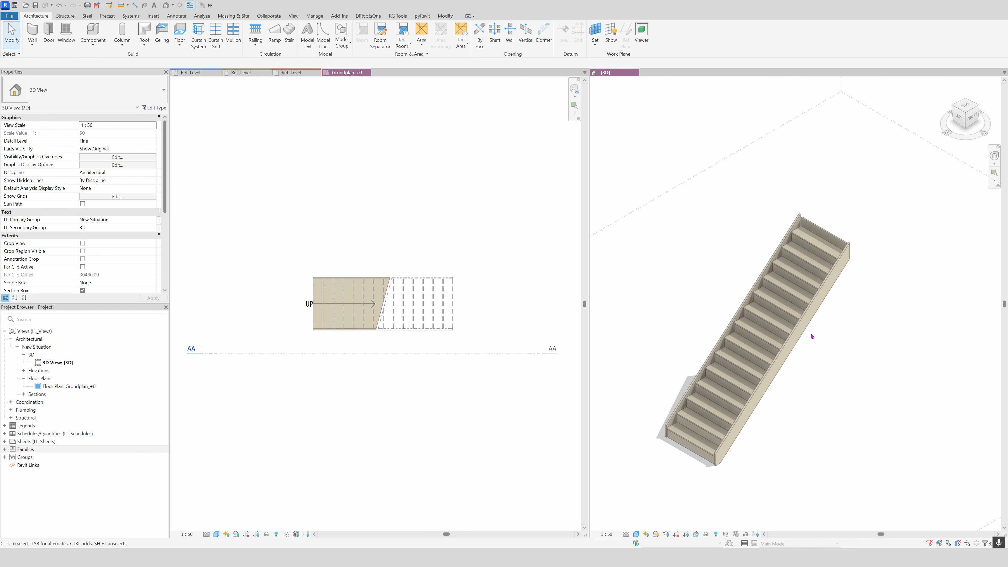
Step: Duplicate the stair's type as LL_Steel.Staircase and apply it to the stair
left_click(803, 319)
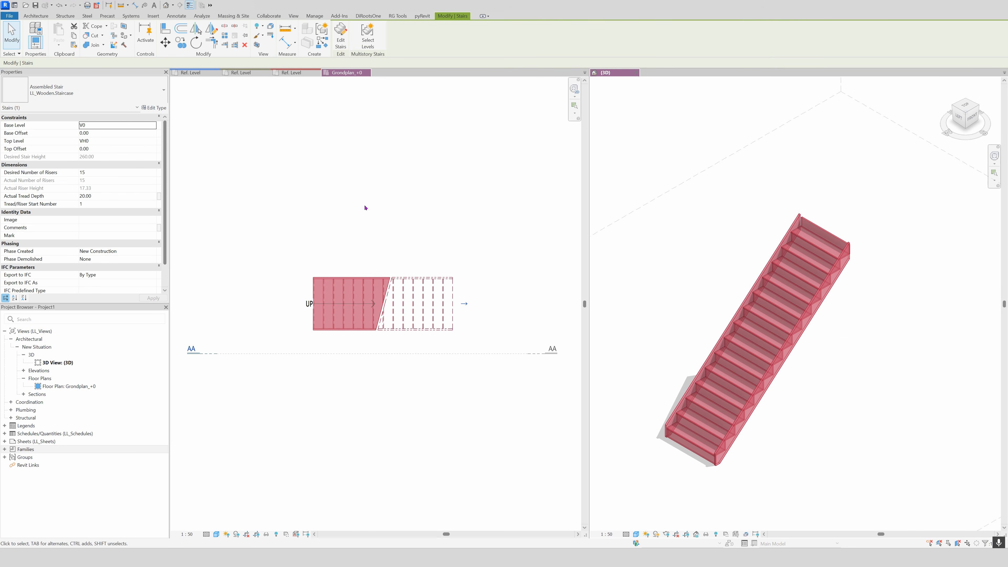
key("ctrl")
key("ctrl")
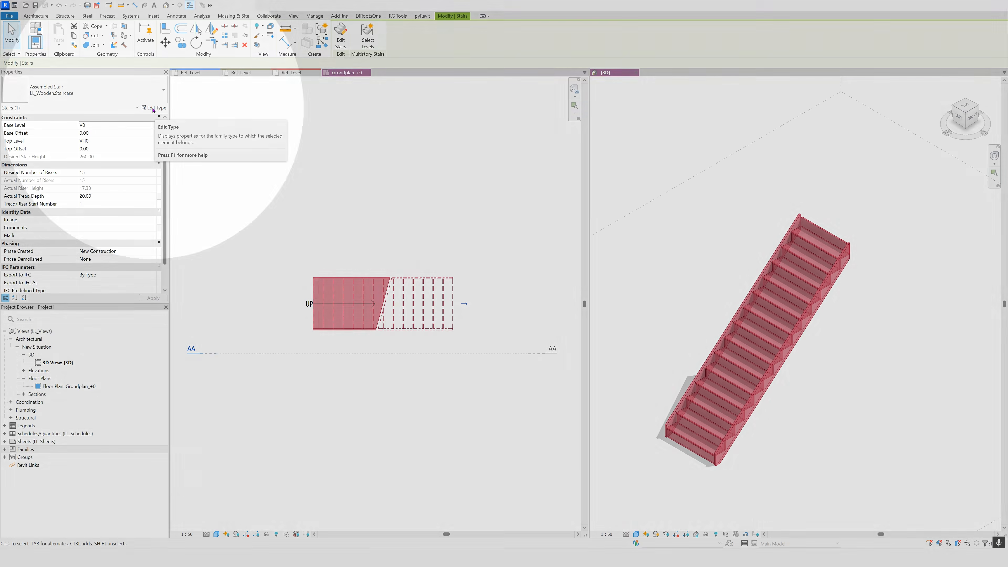
left_click(153, 109)
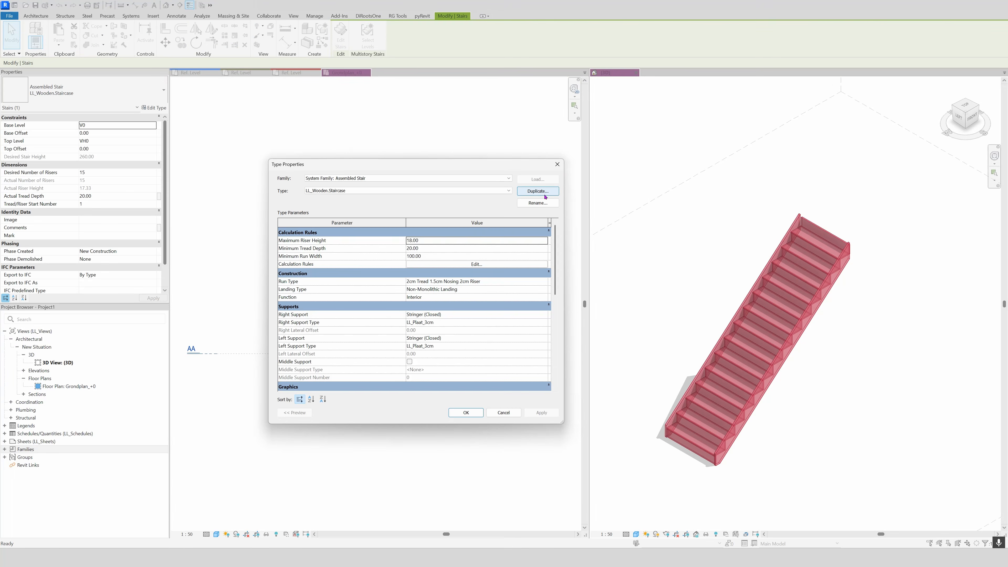
key("ctrl")
key("ctrl")
left_click(536, 192)
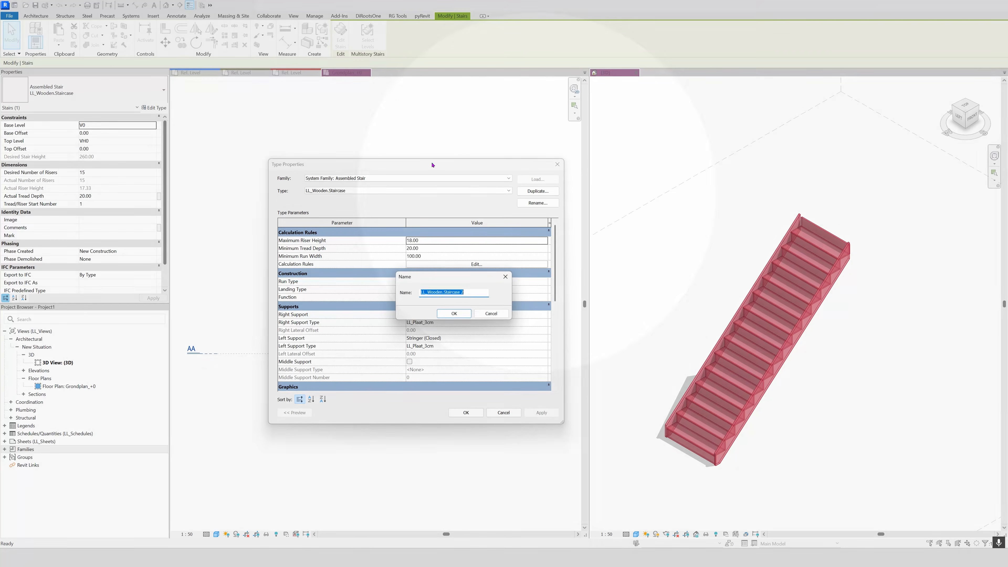
left_click(469, 294)
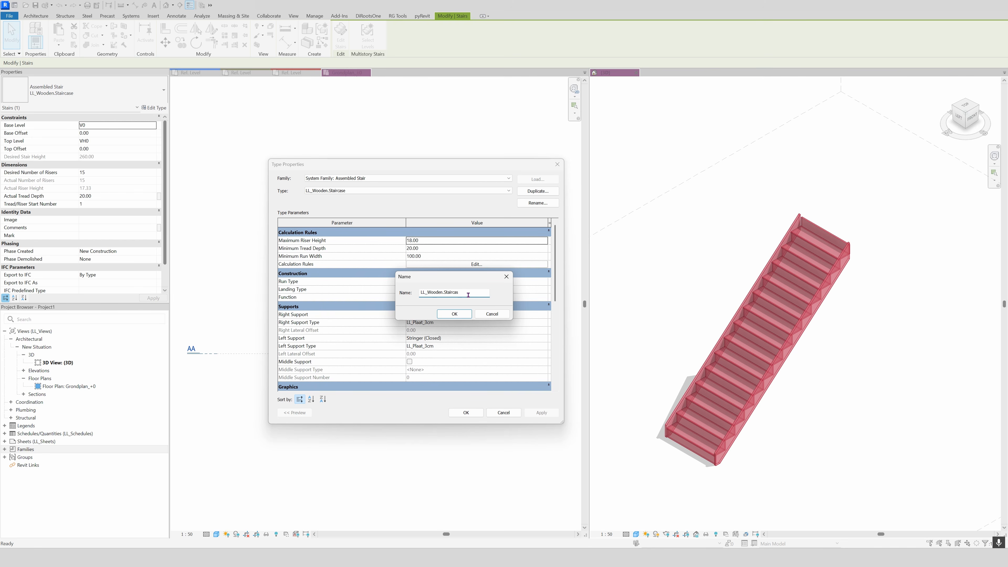
left_click(443, 292)
key("BackSpace")
key("BackSpace")
key("BackSpace")
key("BackSpace")
key("BackSpace")
key("BackSpace")
type("Steel")
left_click(451, 313)
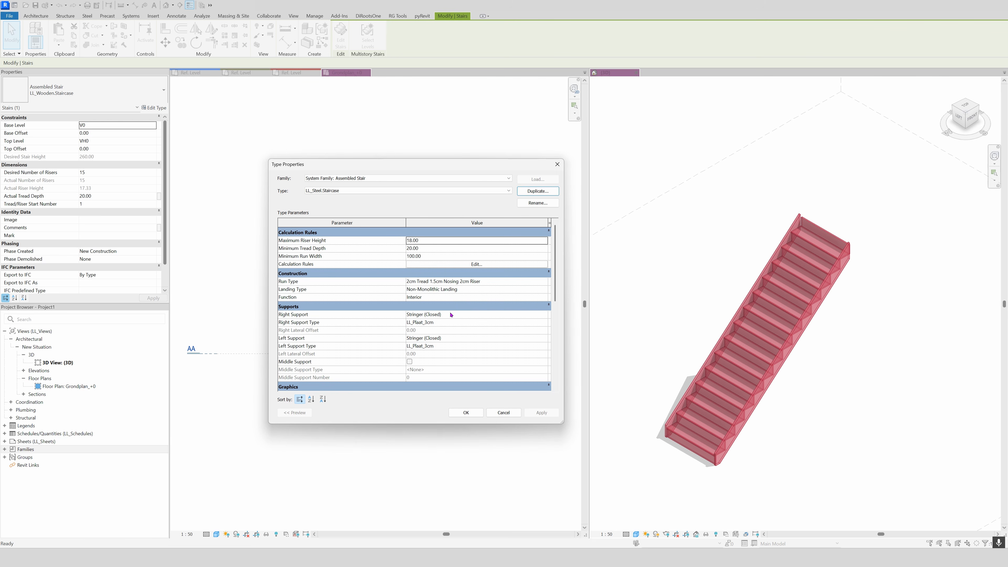
left_click(461, 412)
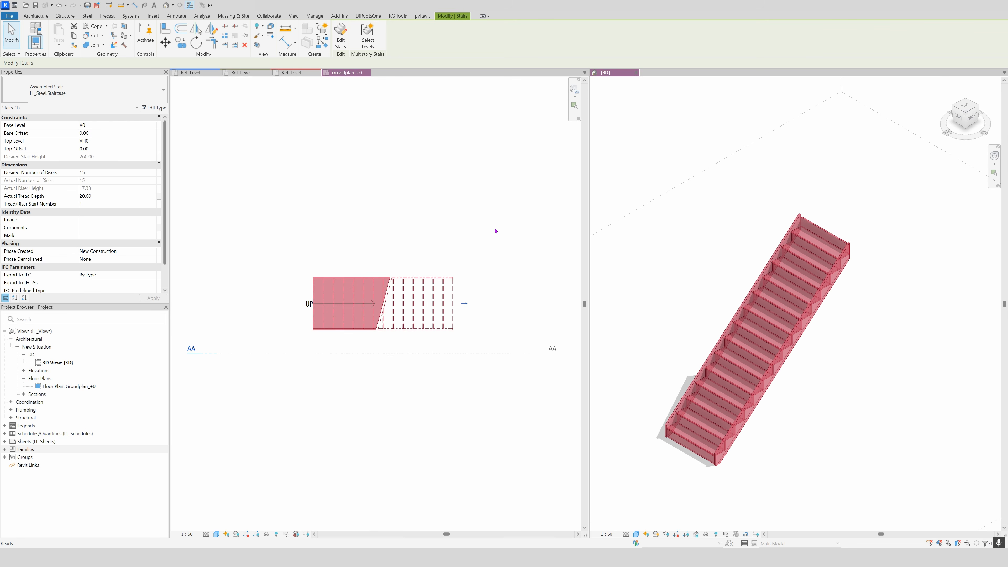
left_click(494, 228)
left_click(495, 230)
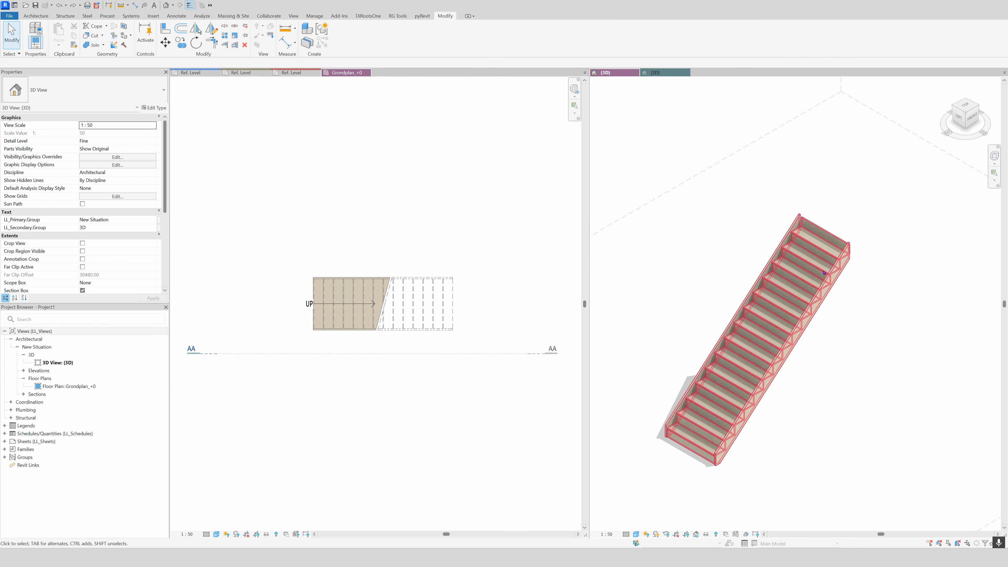
Step: Duplicate the stair's right support type as LL_Steel.Support_UPN and assign it as the Right Support Type
left_click(734, 352)
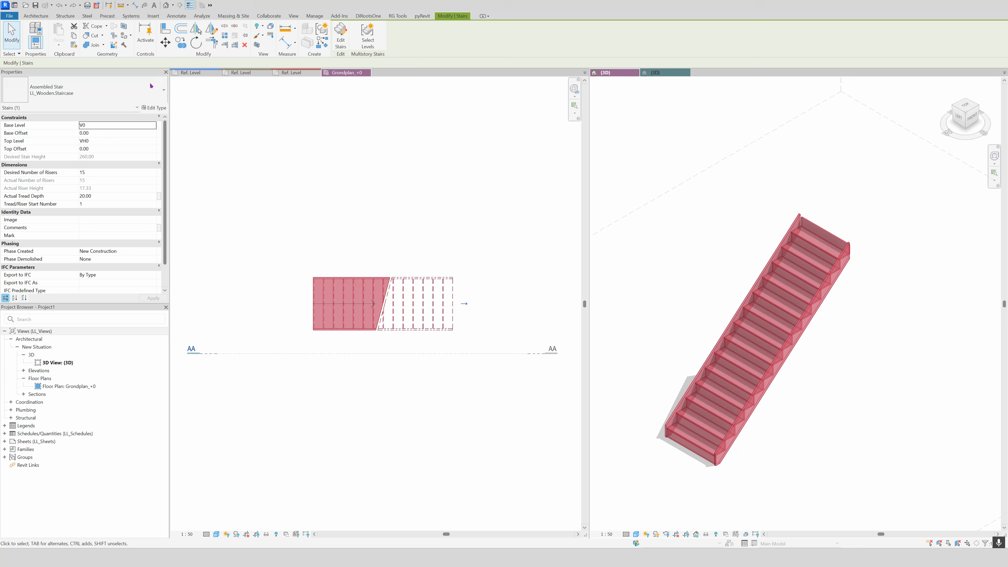
left_click(155, 107)
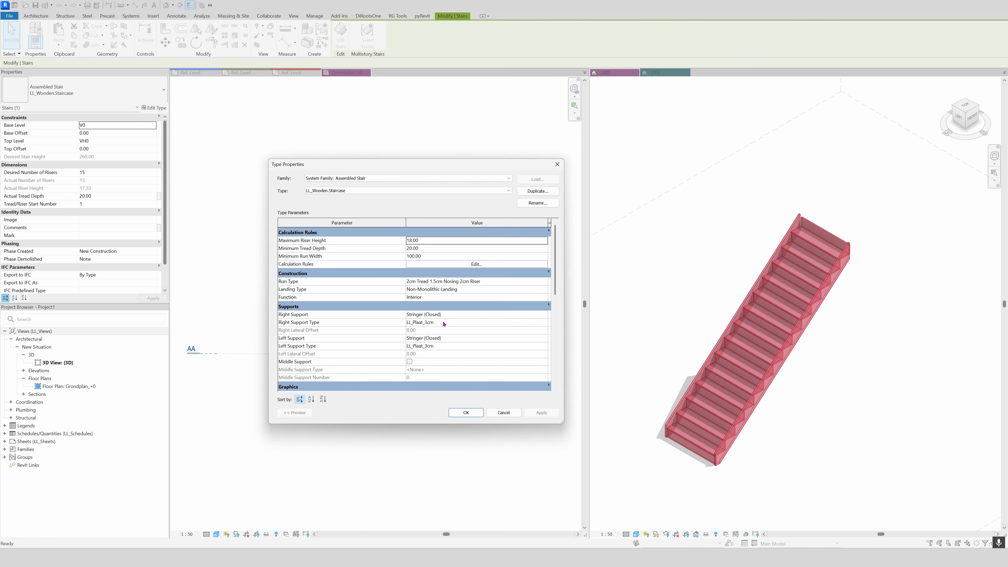
left_click(451, 322)
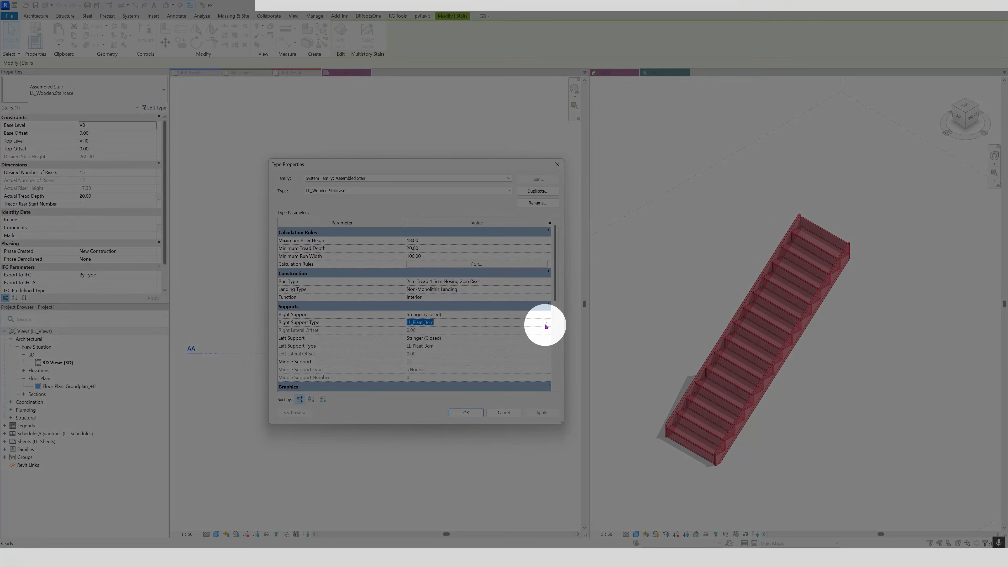
left_click(544, 322)
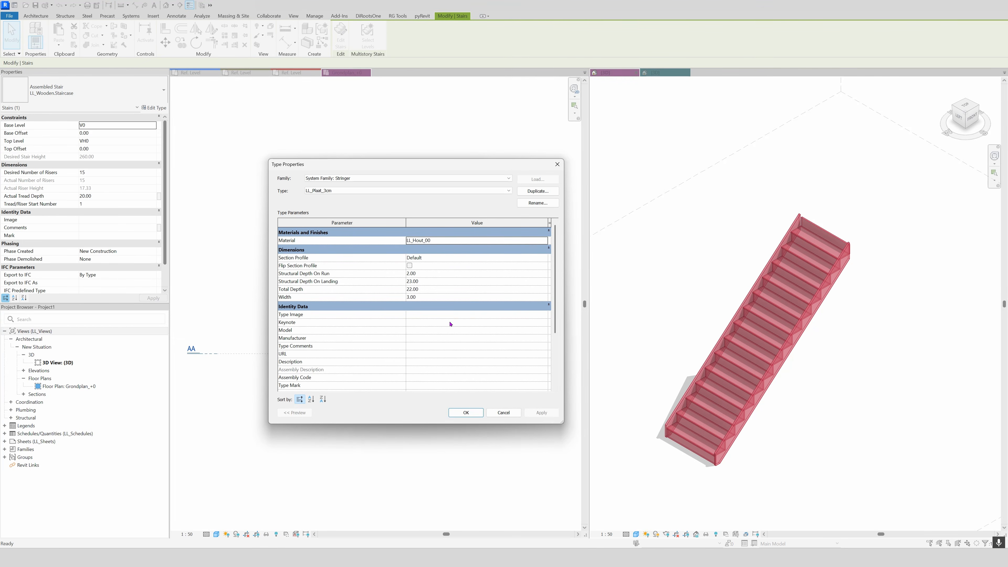
left_click(533, 191)
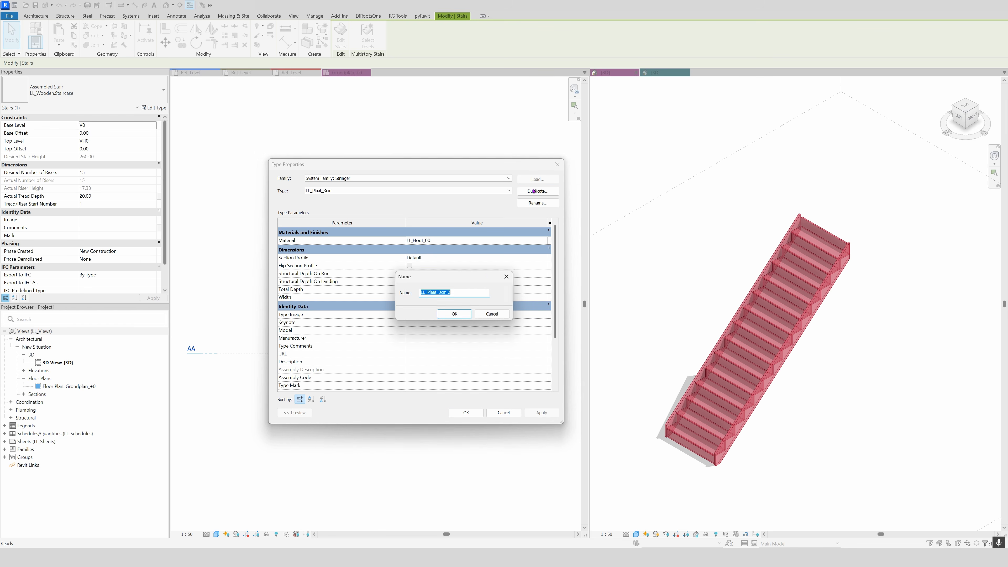
type("LL_Steel.Support_UPN")
left_click(453, 314)
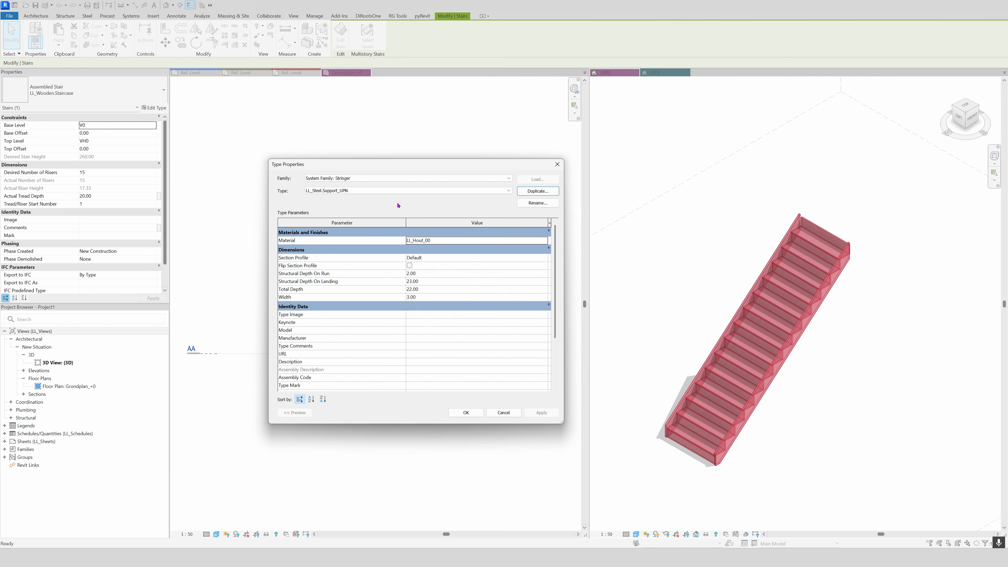
left_click(466, 414)
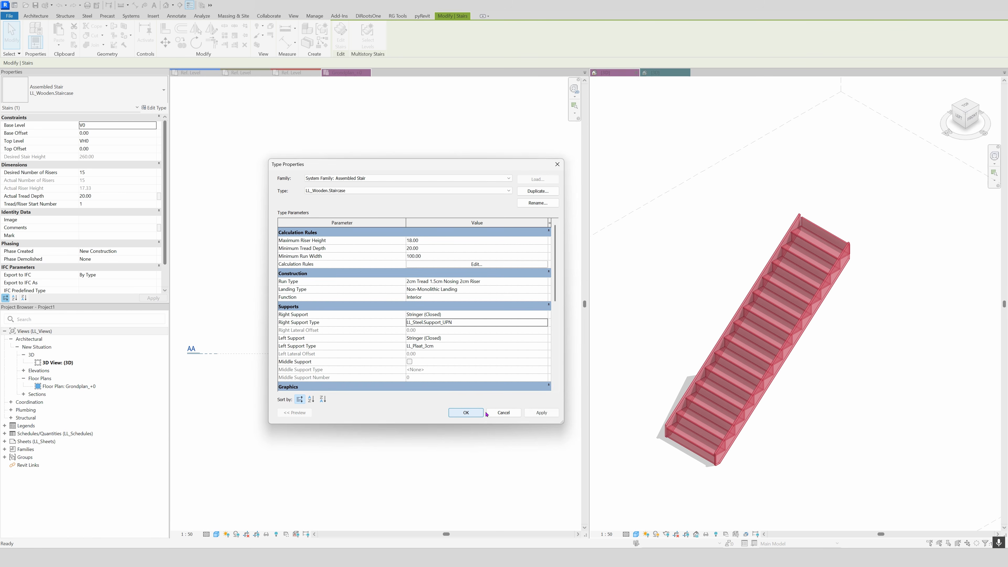
left_click(465, 411)
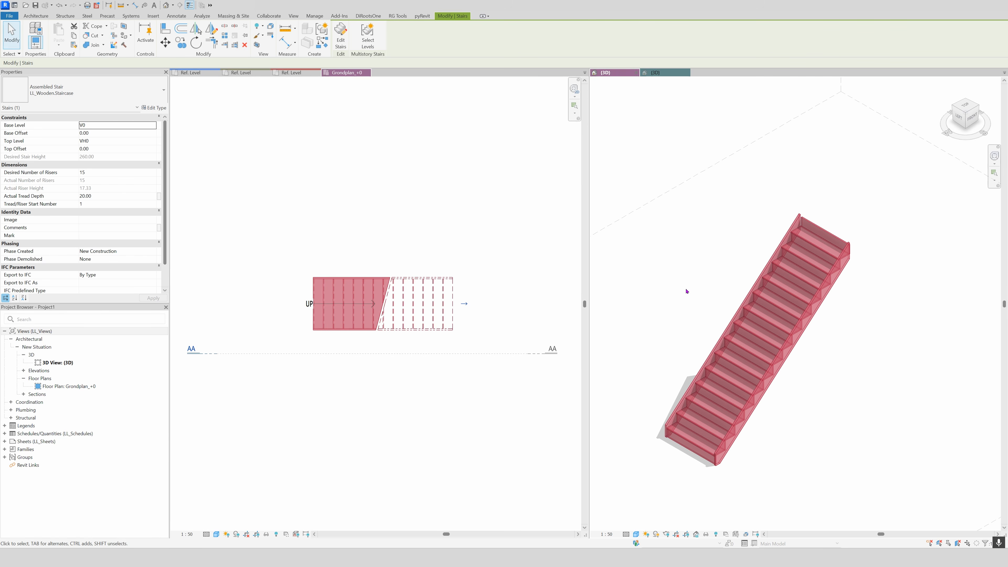
left_click(678, 290)
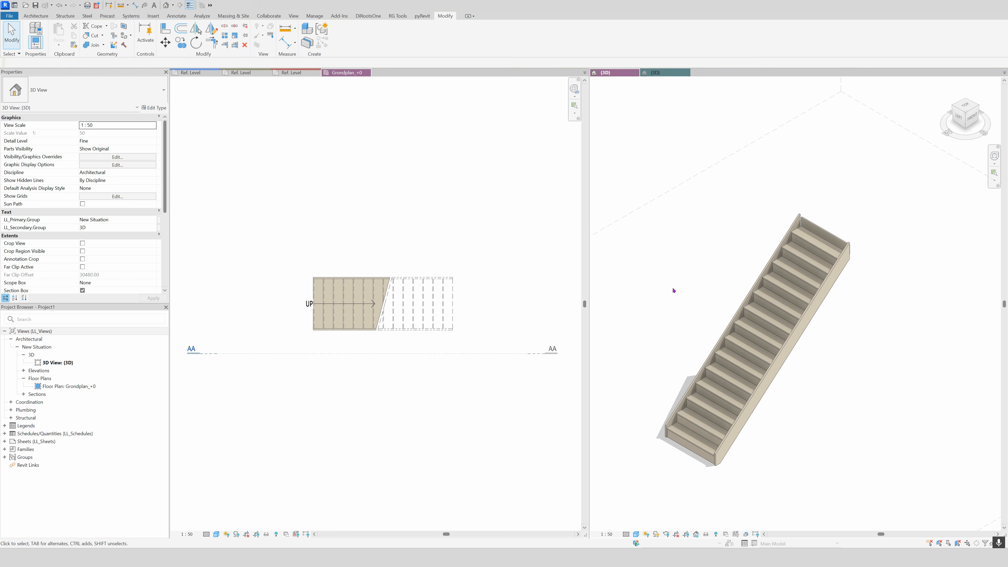
Step: Examine the treads, landing and supports of the finished steel staircase in the other open 3D view
left_click(658, 74)
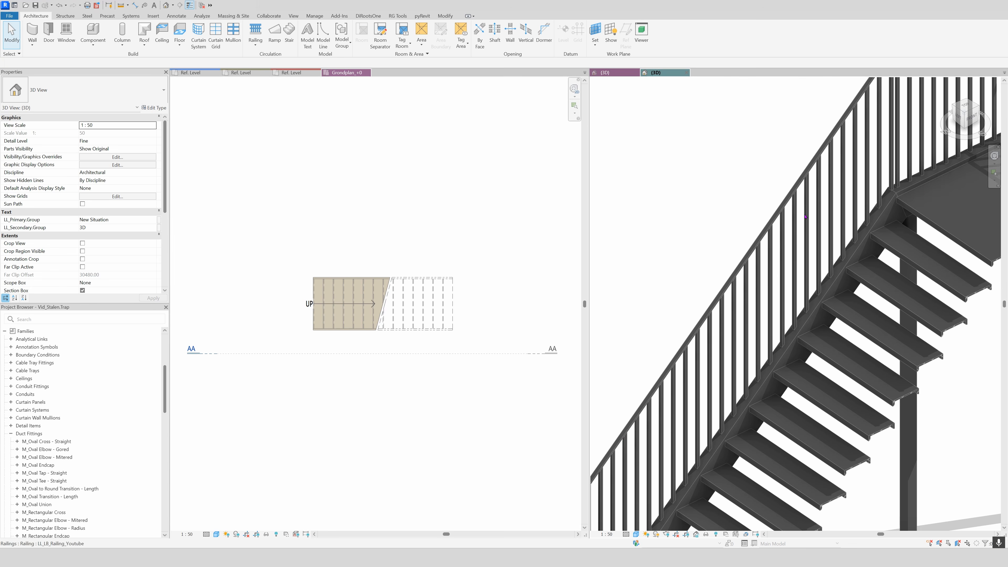
scroll(858, 300, "down", 3)
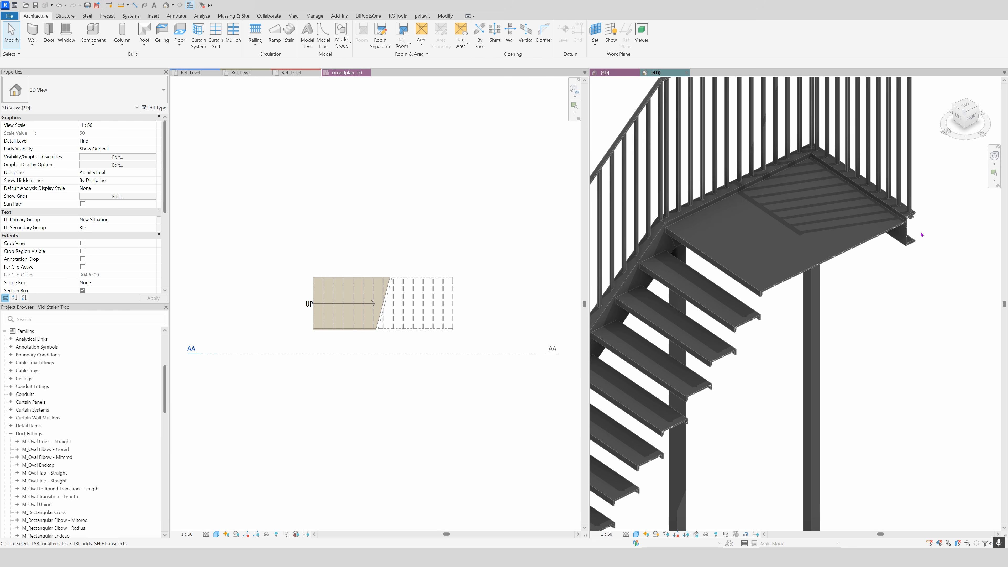
left_click(619, 73)
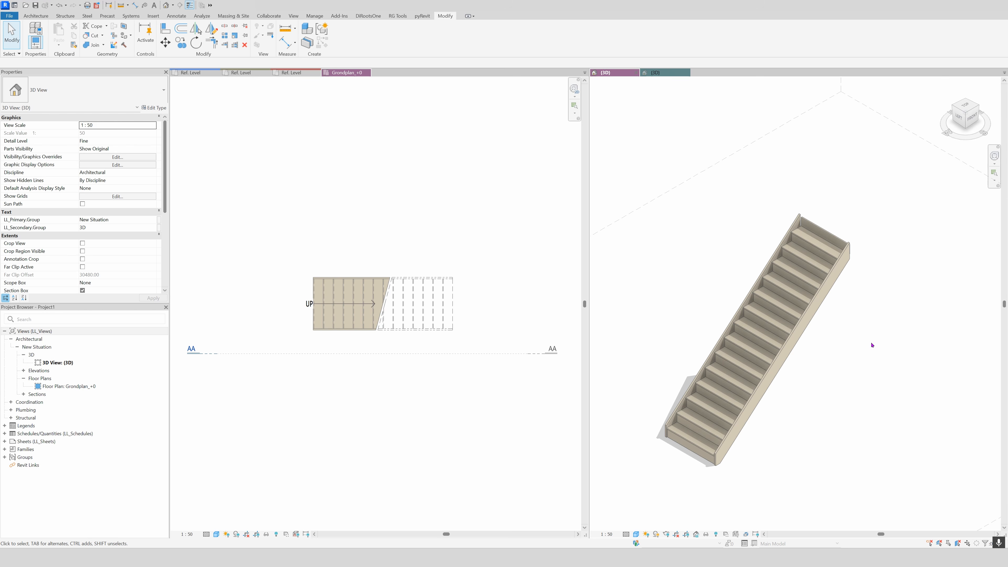
Step: Check the family category of the LL_PF_Steel.Support profile and load the family into VID_Stalen.Trap.rvt
left_click(488, 230)
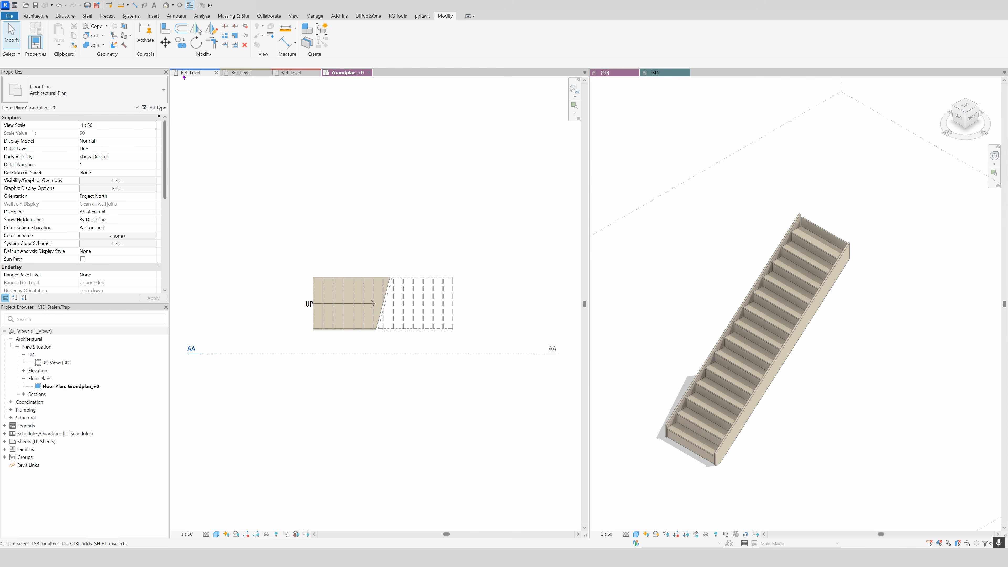
left_click(191, 73)
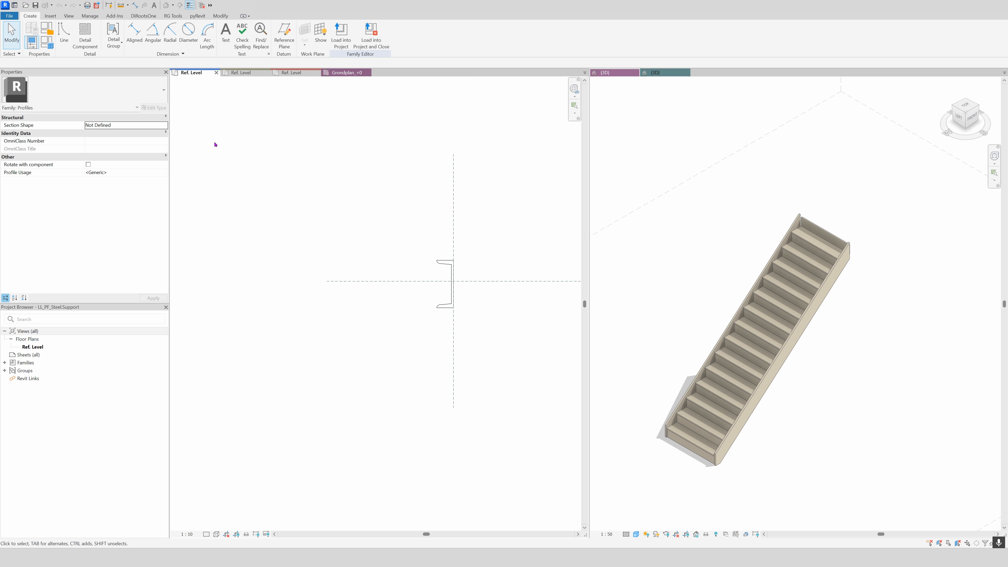
left_click(47, 28)
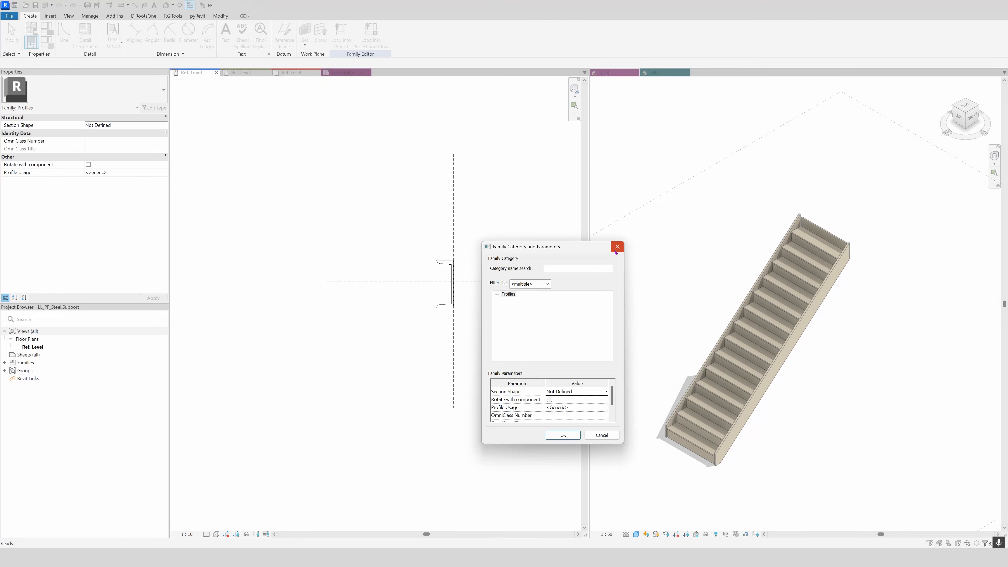
left_click(616, 247)
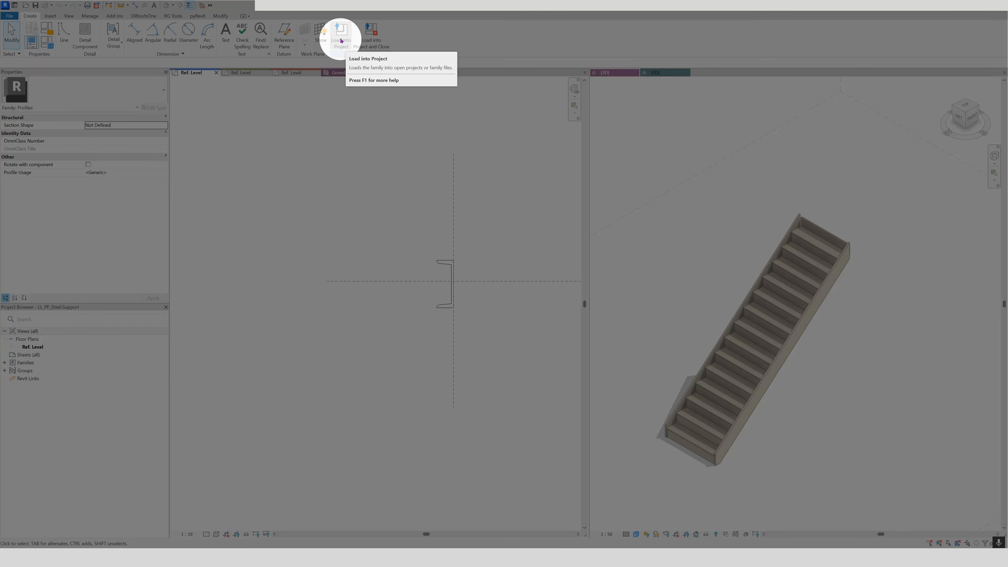
left_click(341, 36)
left_click(190, 146)
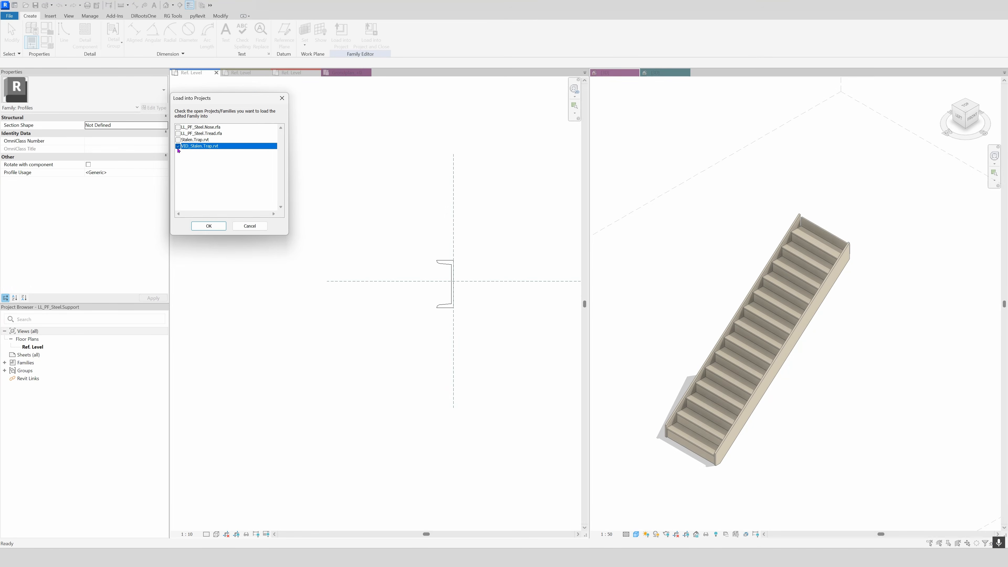
left_click(209, 226)
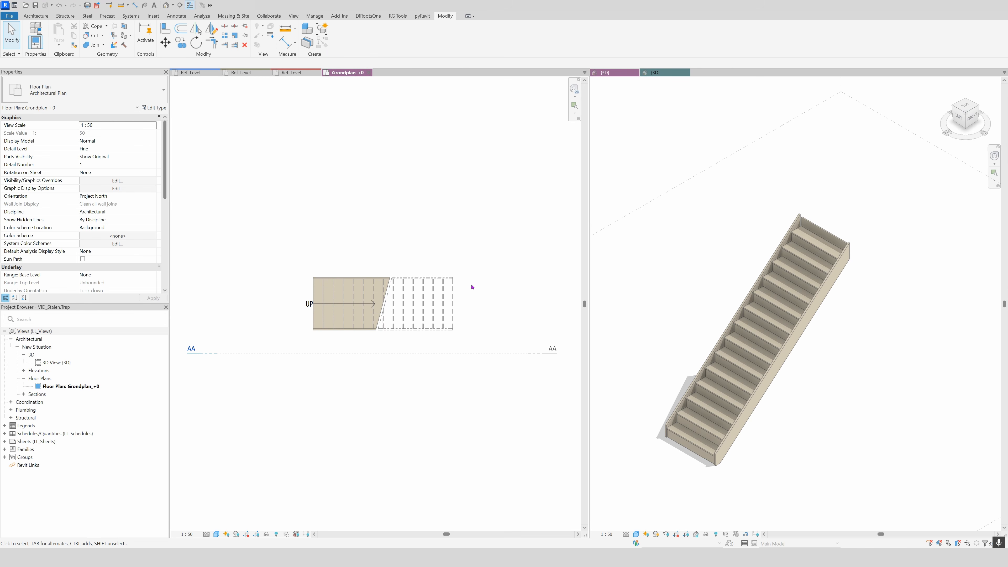
Step: Set the Section Profile of the stair's right support type to LL_PF_Steel.Support : LL_PF_Steel.Support
left_click(789, 345)
left_click(802, 316)
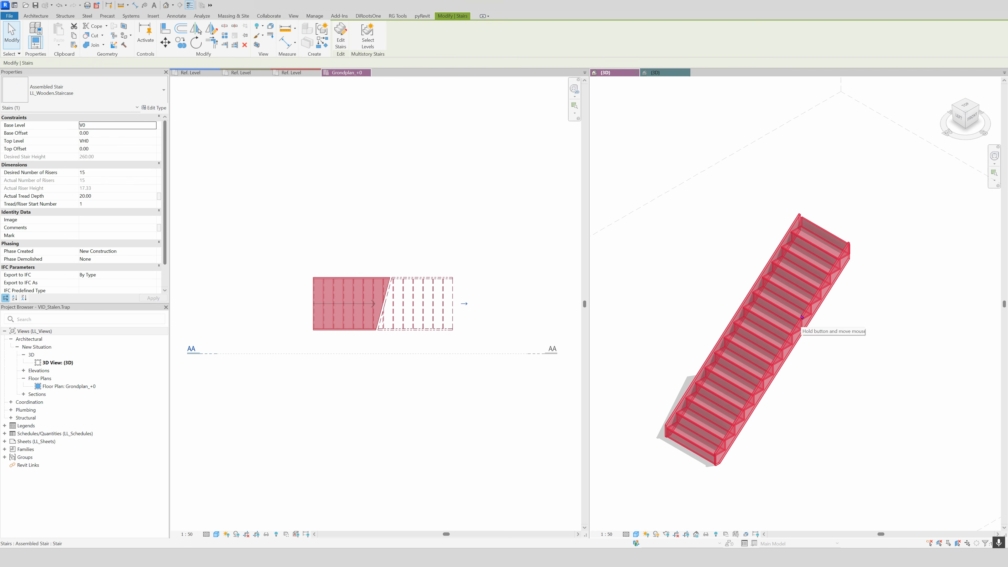
left_click(155, 108)
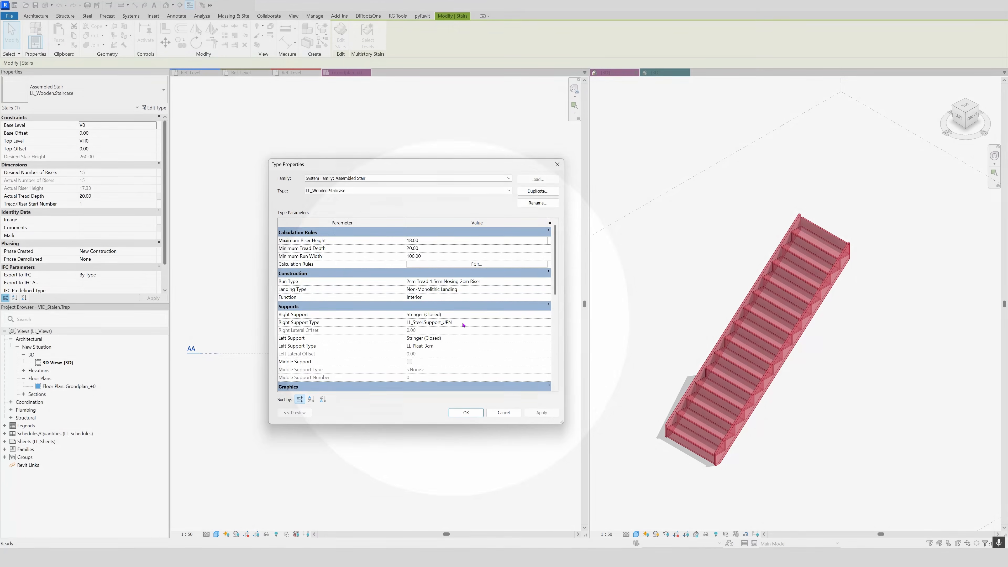
left_click(466, 324)
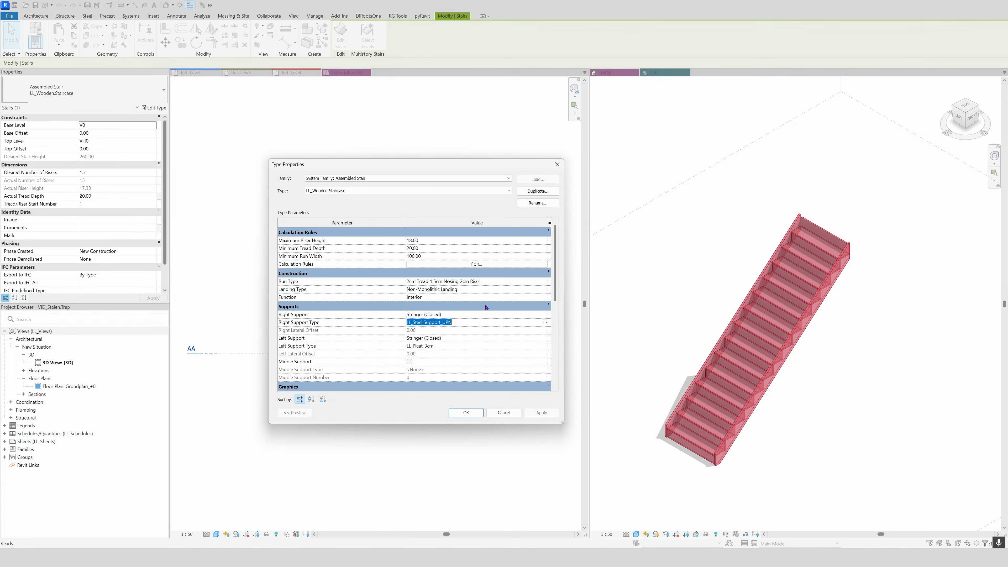
left_click(545, 323)
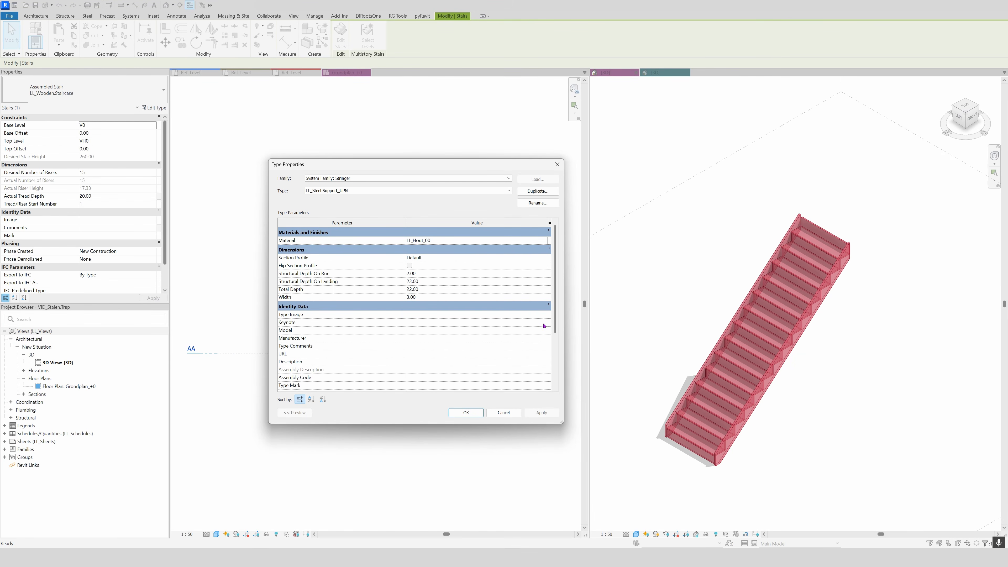
mouse_move(302, 259)
left_click(545, 258)
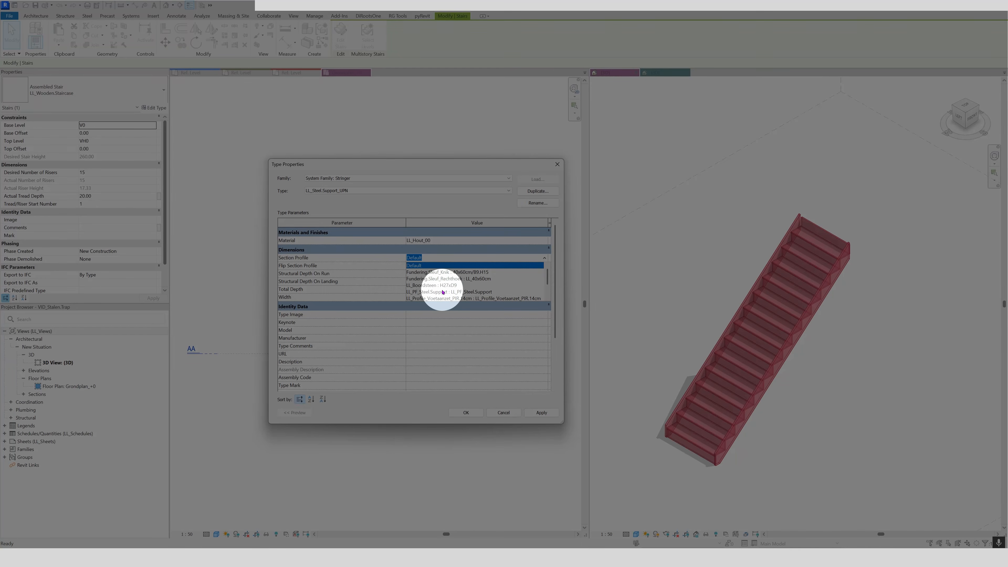
left_click(442, 292)
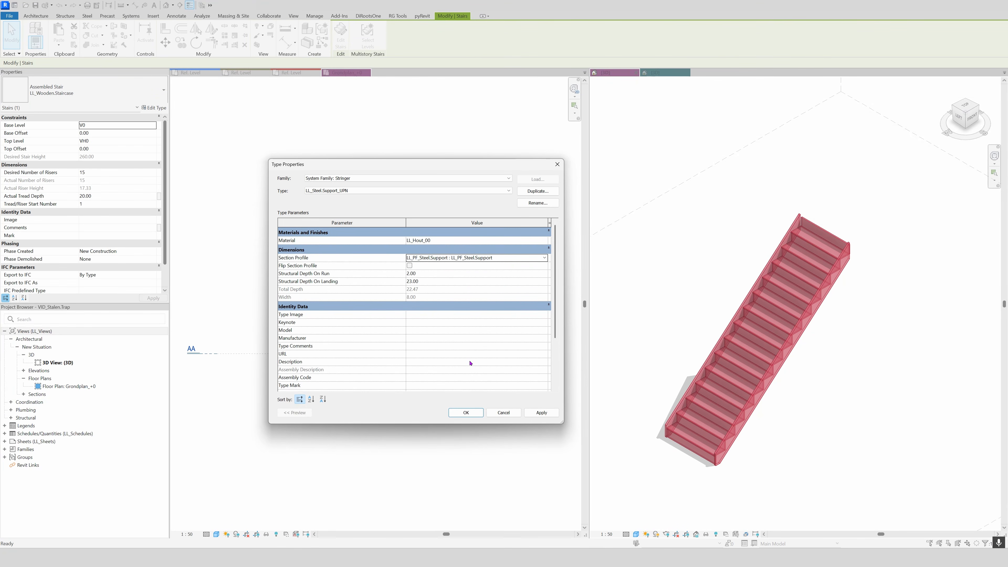
left_click(541, 412)
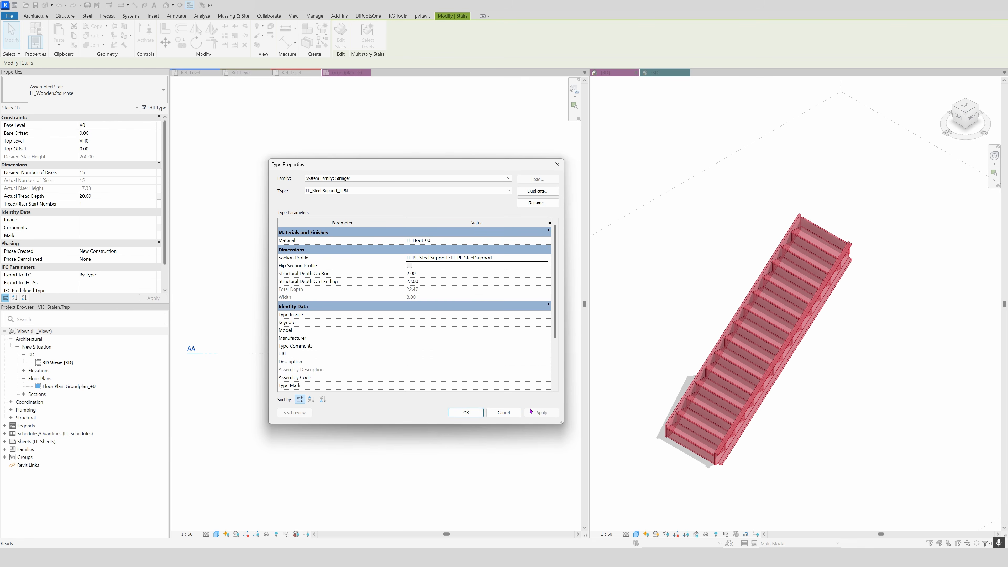
left_click(465, 412)
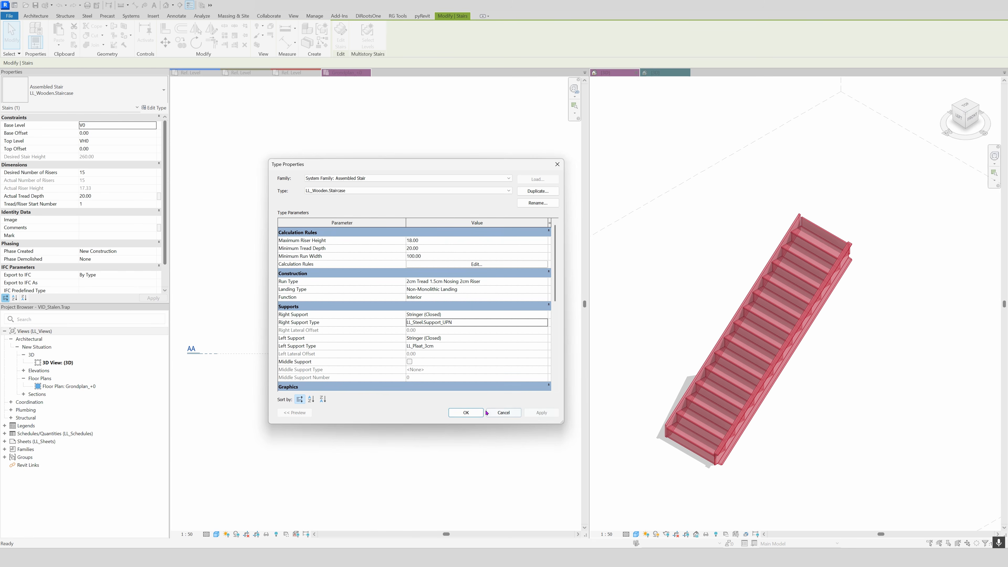
left_click(466, 412)
left_click(916, 392)
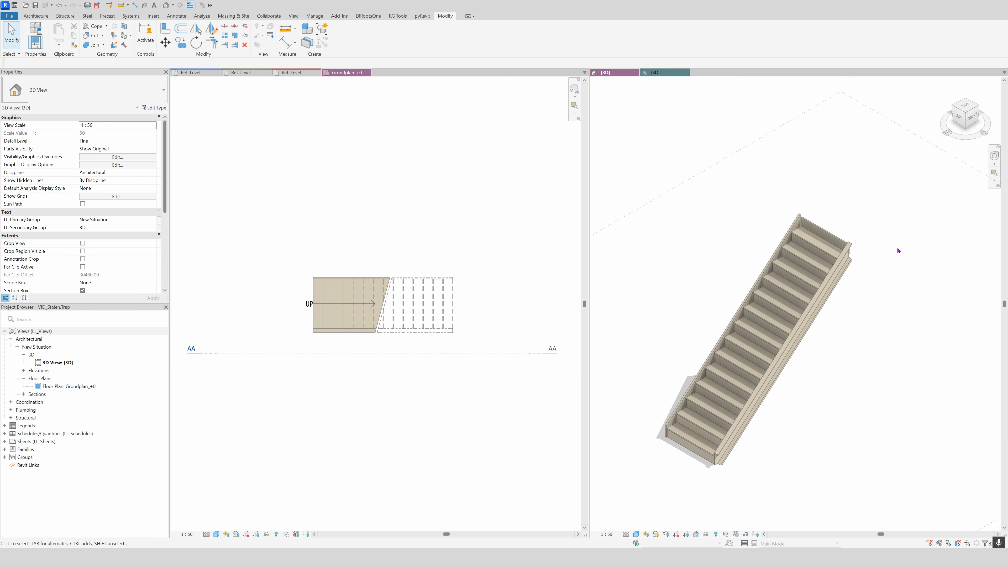
Step: Assign LL_Steel.Support_UPN as the stair's Left Support Type and apply the change
left_click(851, 244)
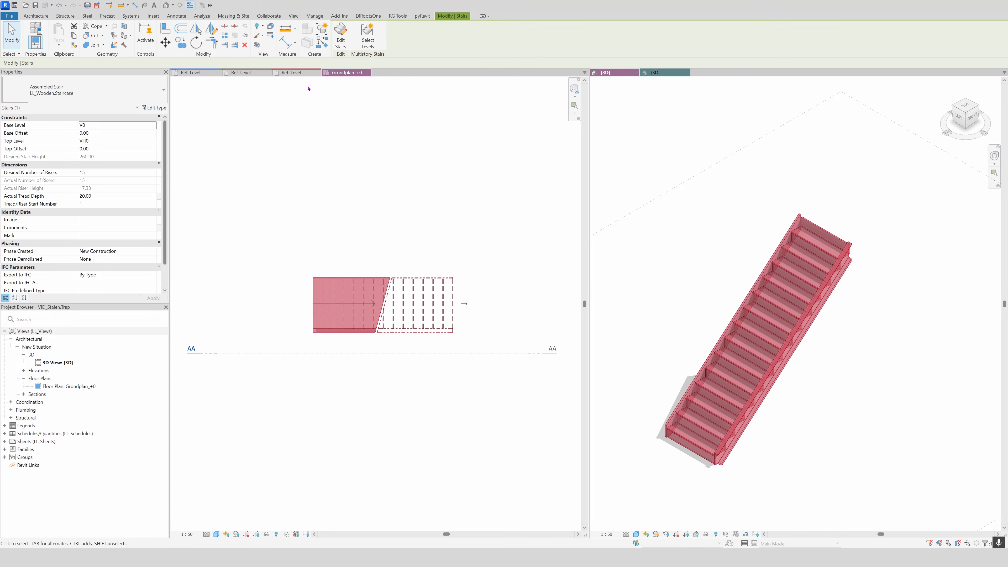
left_click(159, 108)
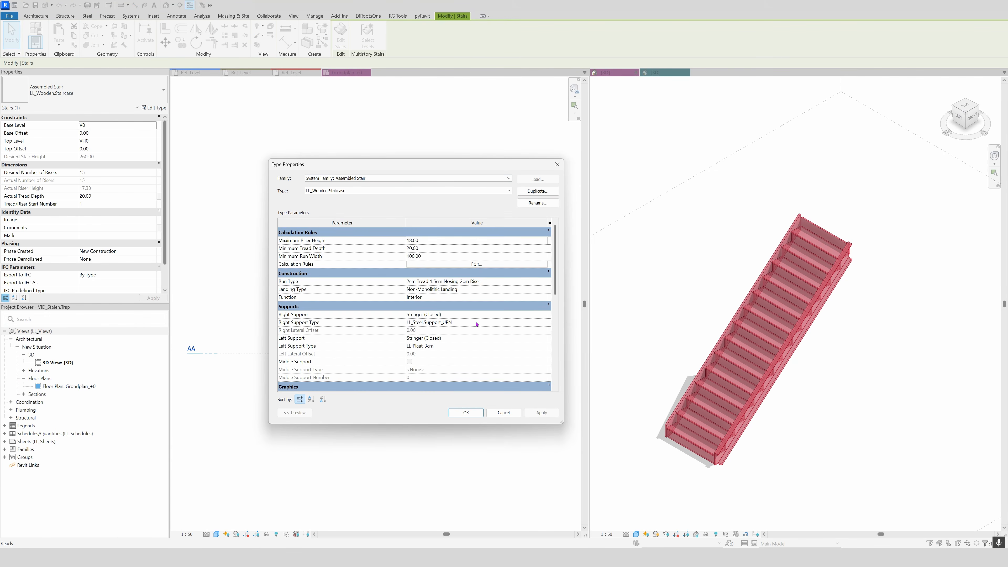
left_click(476, 323)
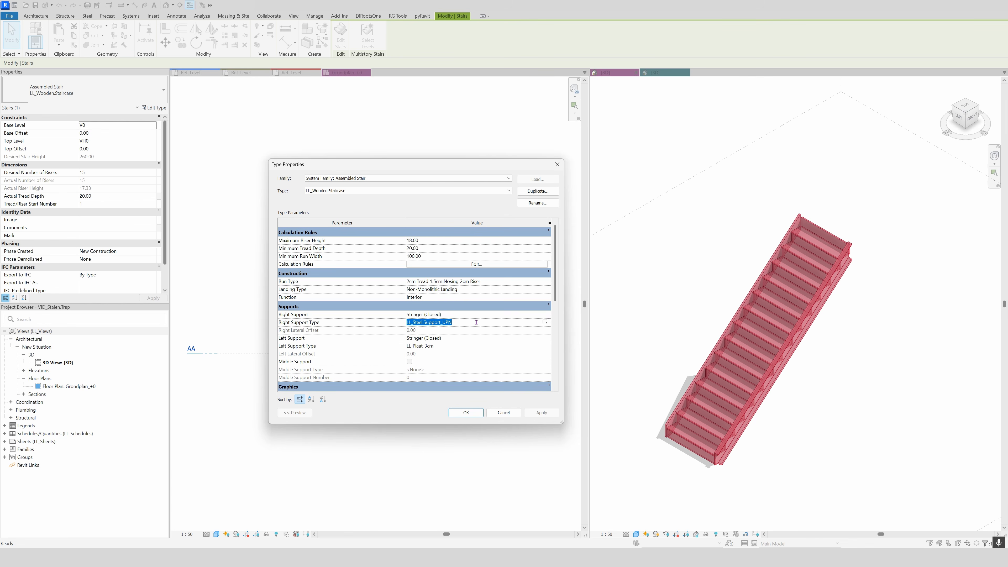
left_click(453, 348)
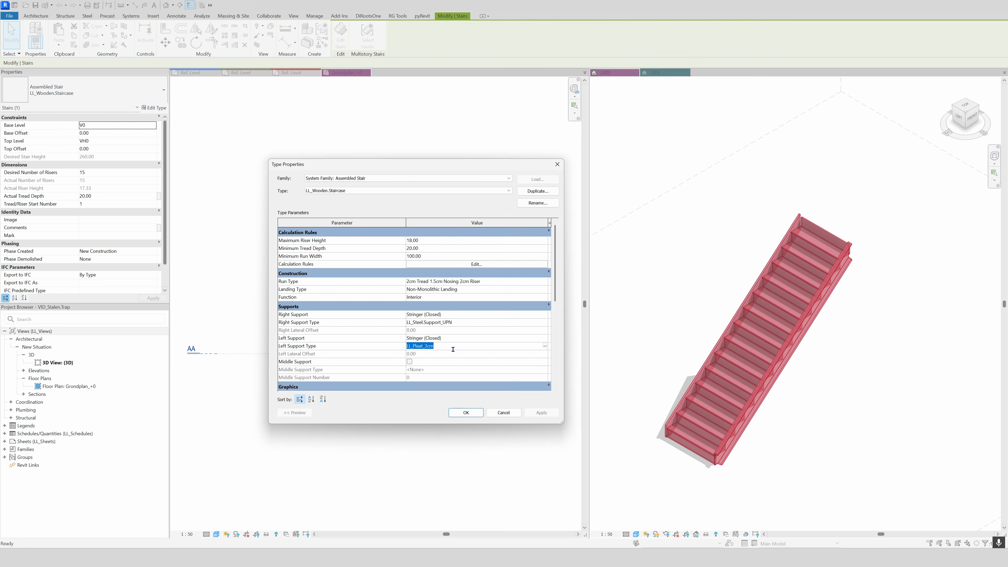
left_click(544, 345)
left_click(437, 193)
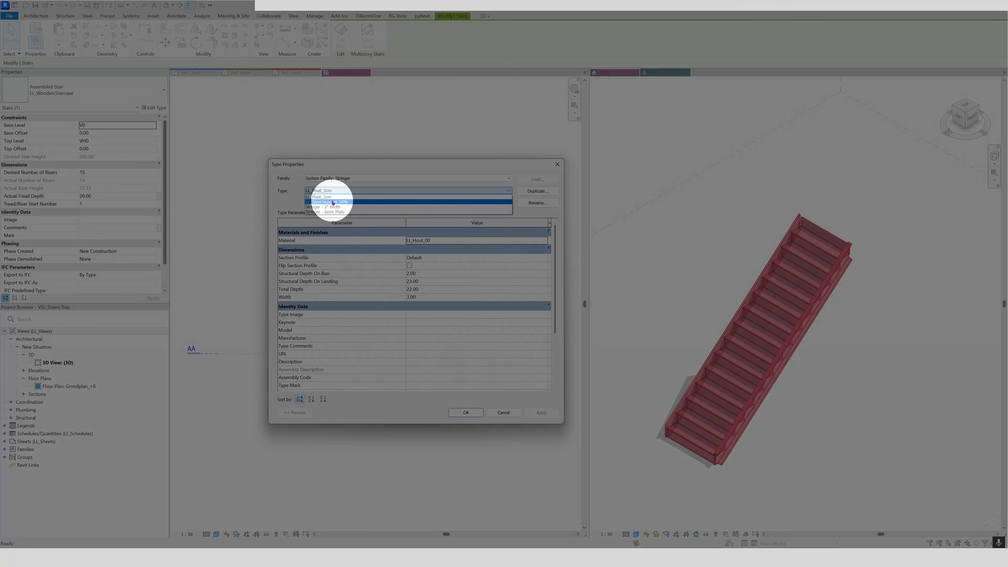
left_click(312, 202)
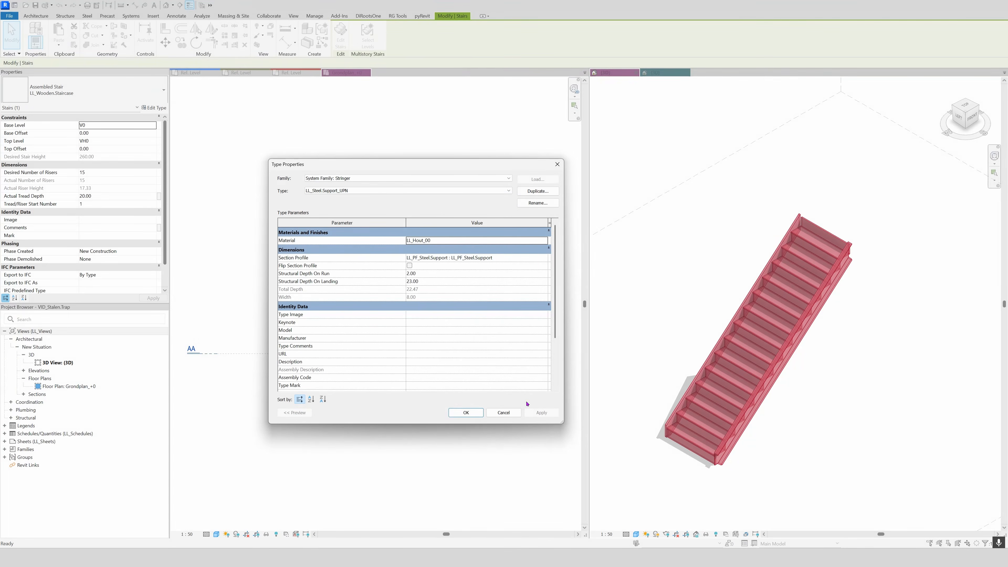
left_click(466, 412)
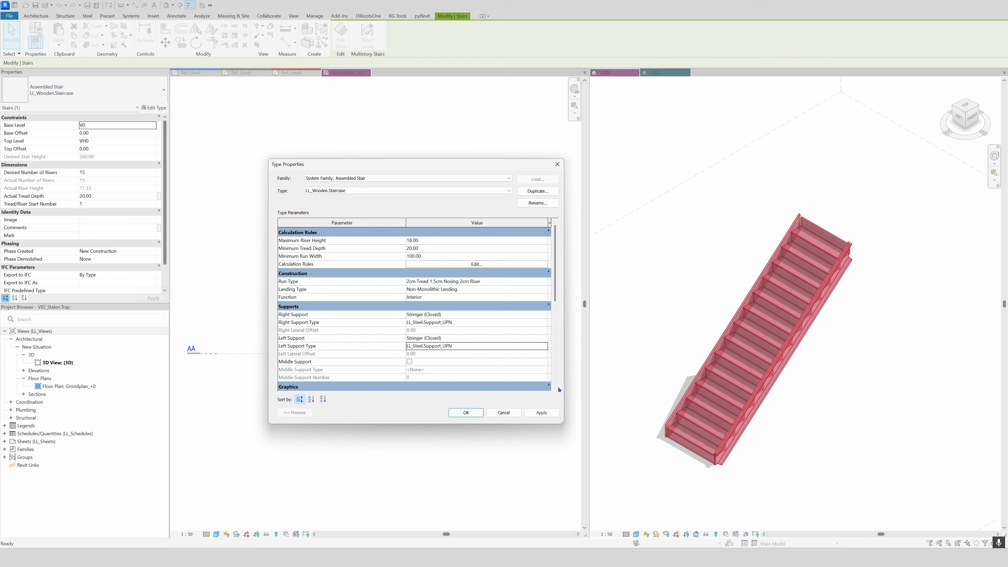
left_click(550, 412)
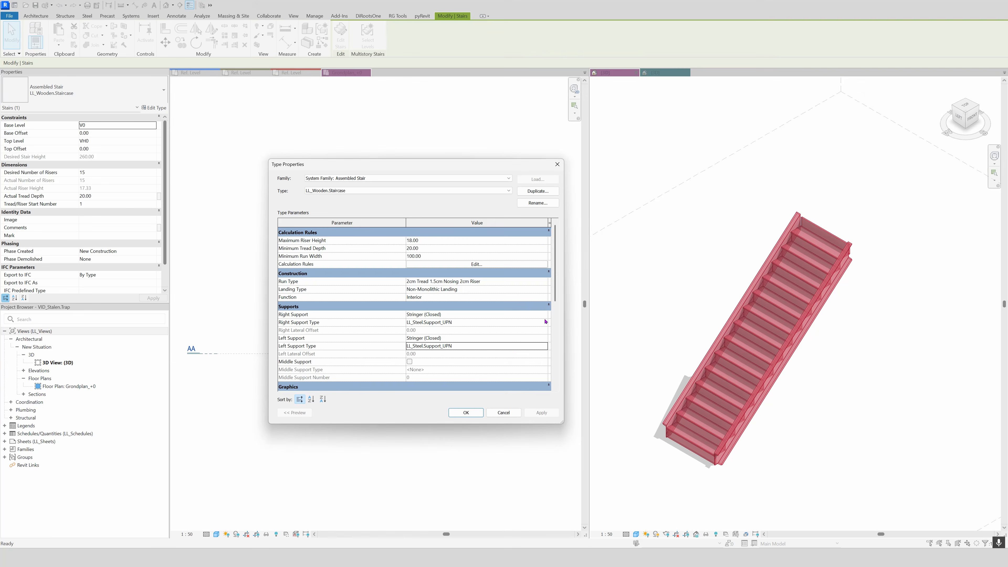
Step: Find the aluminium materials and set the material of the LL_Steel.Support_UPN stringer type to LL_Aluminium.Zwart
left_click(545, 321)
left_click(545, 321)
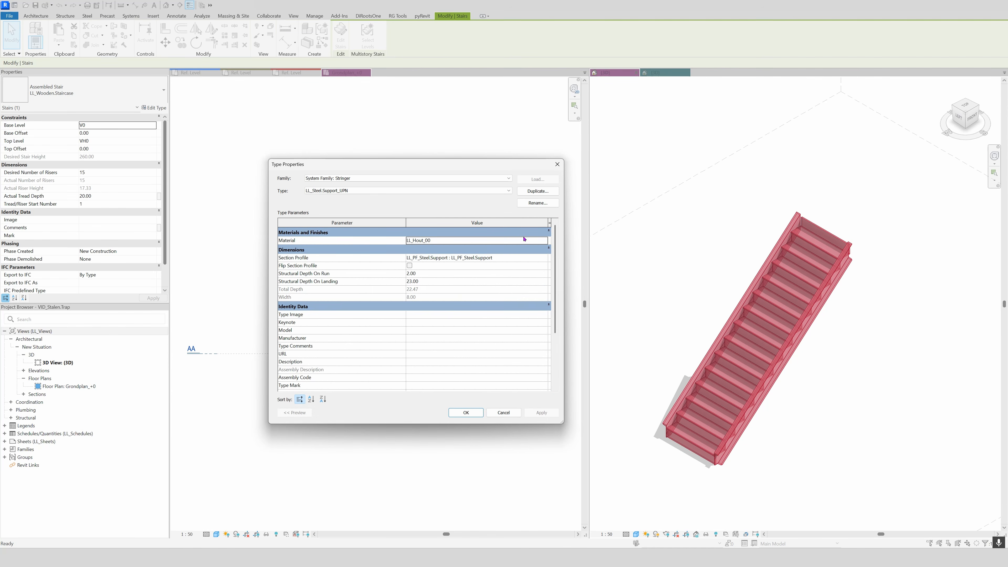
left_click(544, 240)
left_click(544, 240)
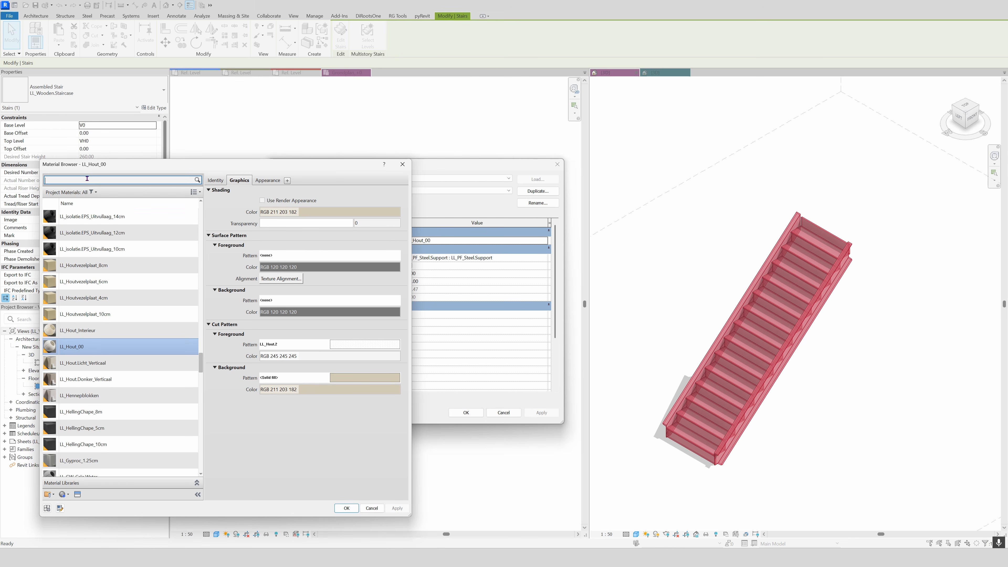
type("alum")
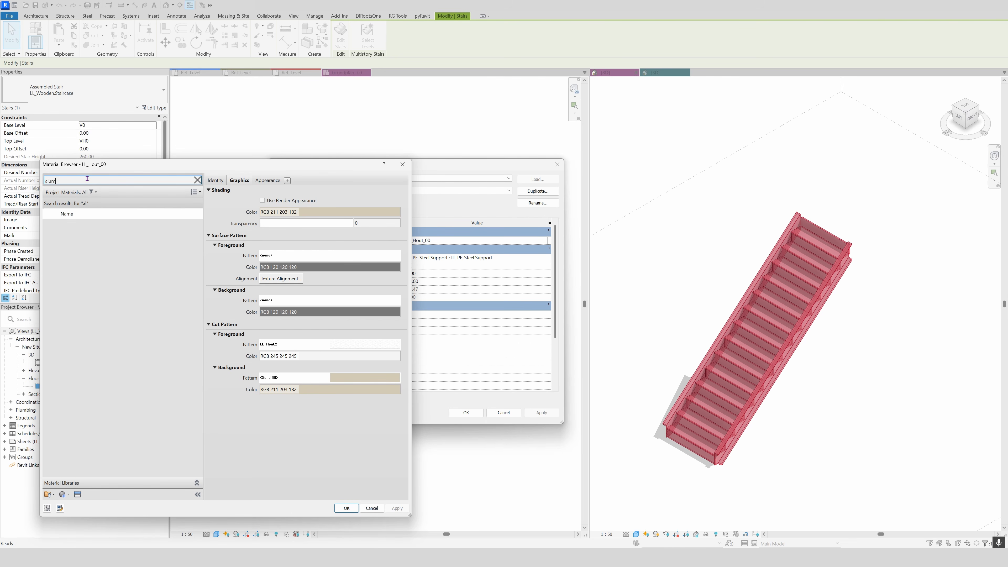
type("inum")
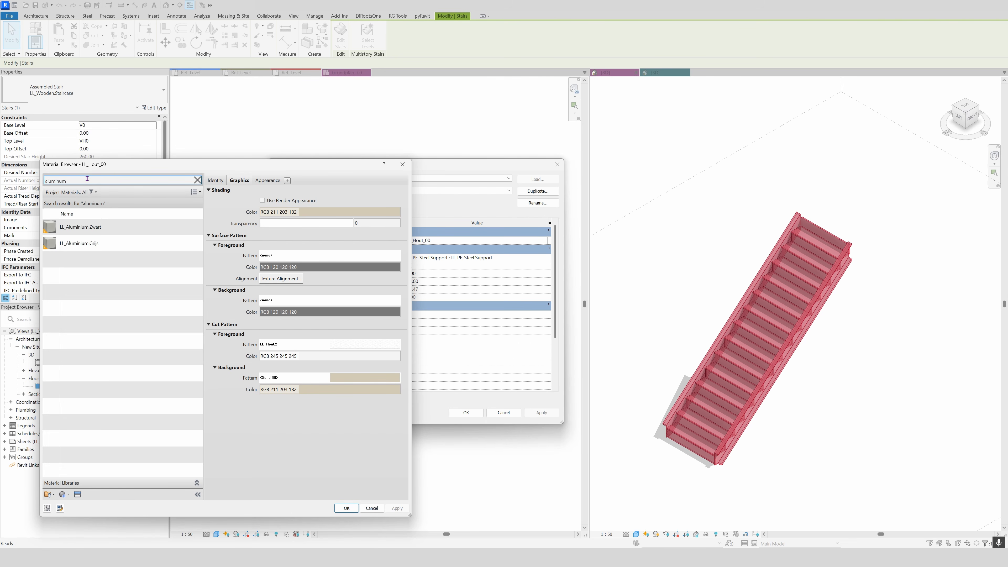
left_click(99, 227)
left_click(346, 509)
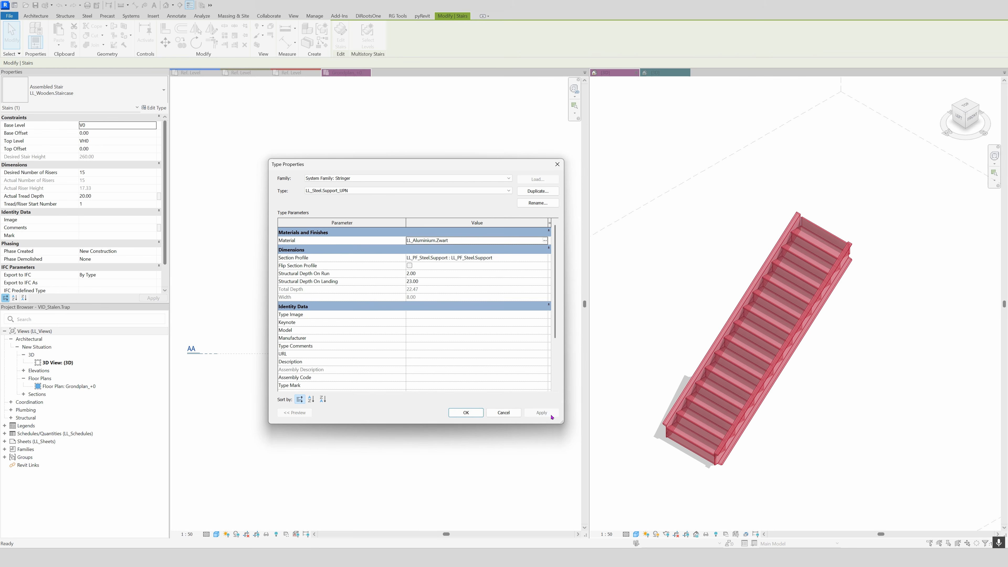
left_click(468, 414)
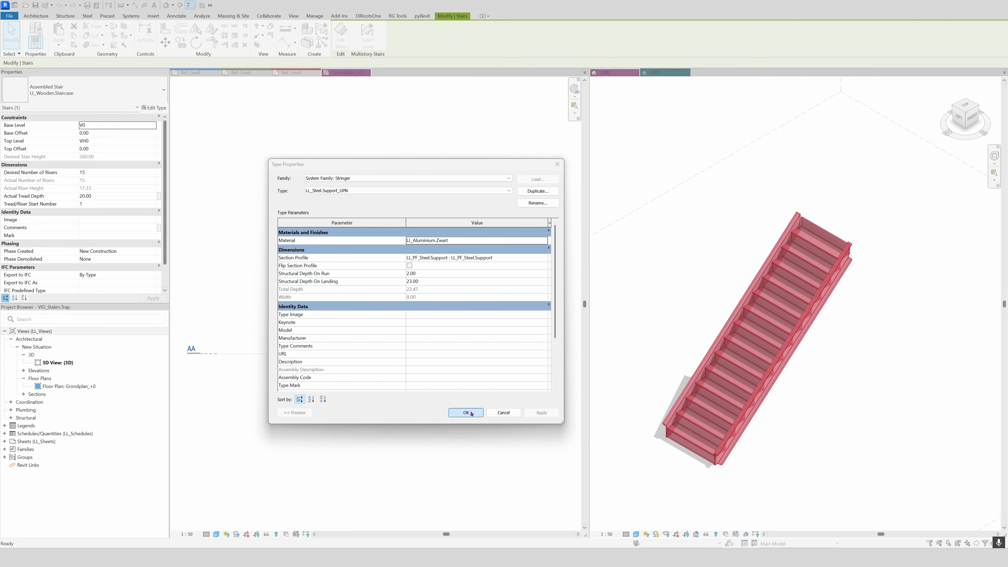
left_click(543, 414)
left_click(465, 412)
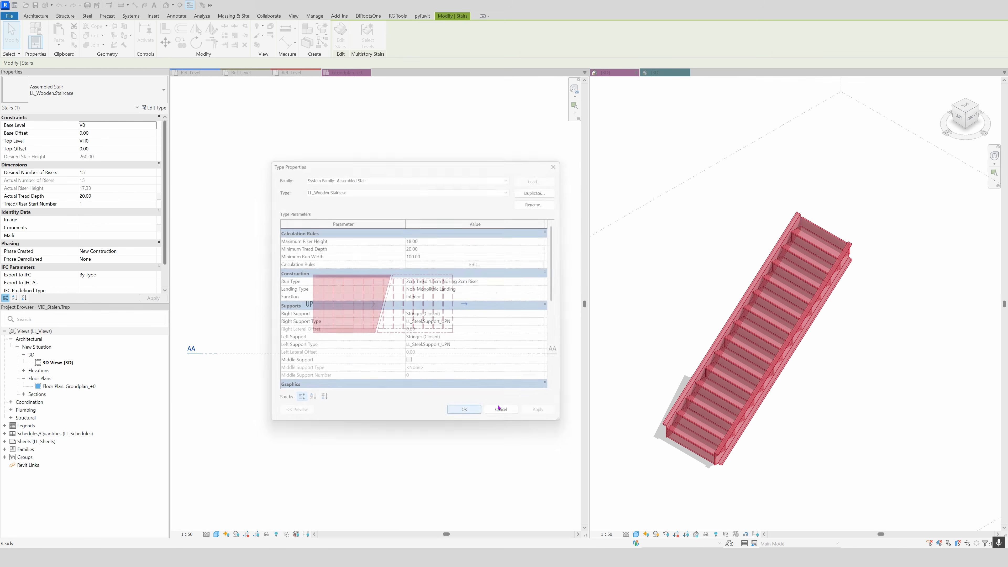
left_click(891, 370)
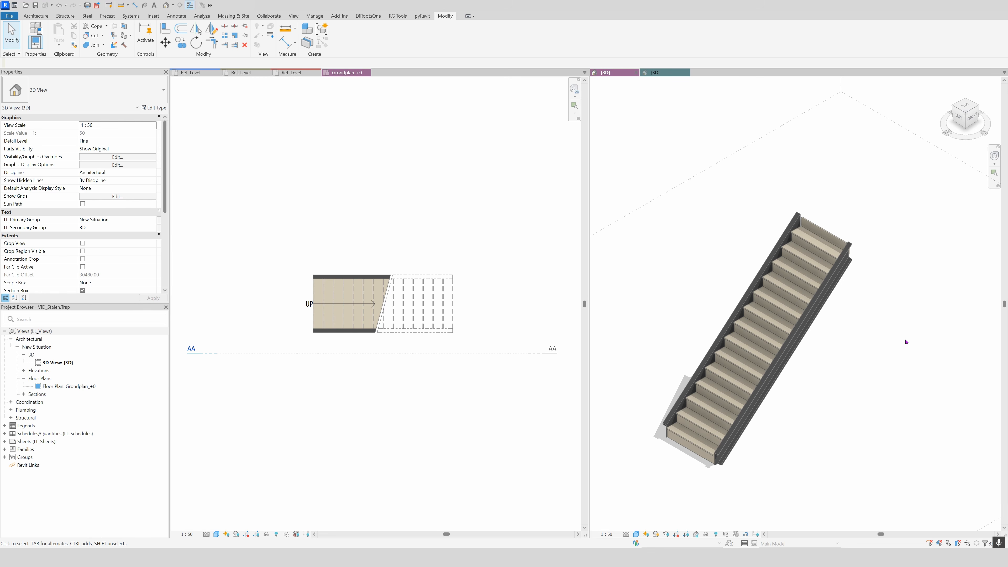
Step: Duplicate the stair's 2cm Tread 1.5cm Nosing 2cm Riser run type as LL_Steel.Treads
left_click(777, 313)
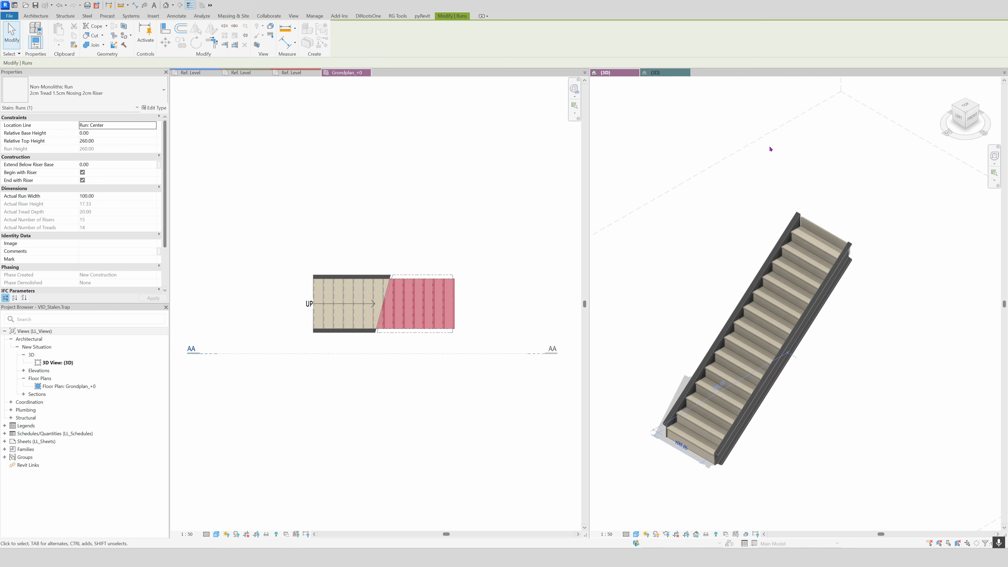
left_click_drag(814, 180, 670, 221)
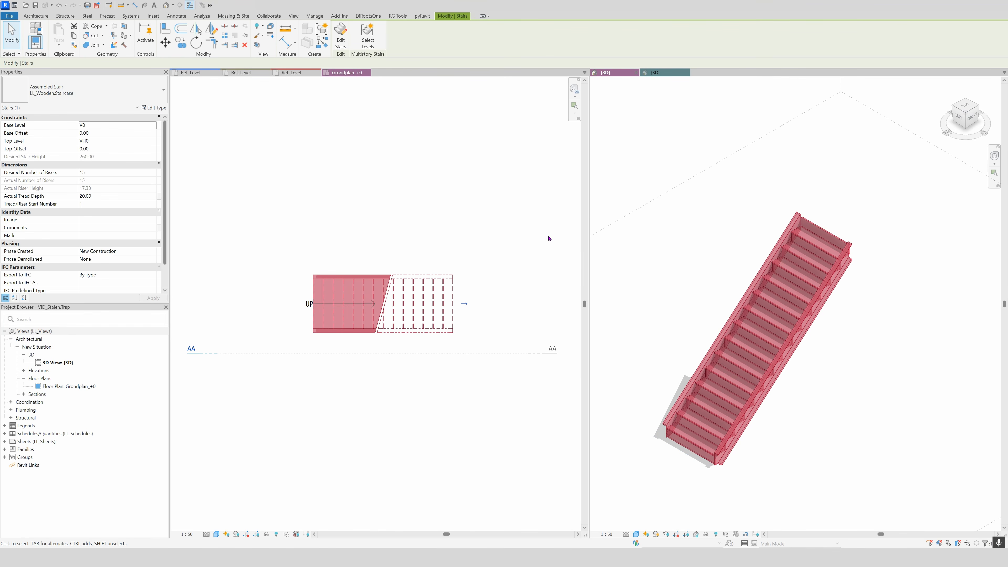
left_click(154, 107)
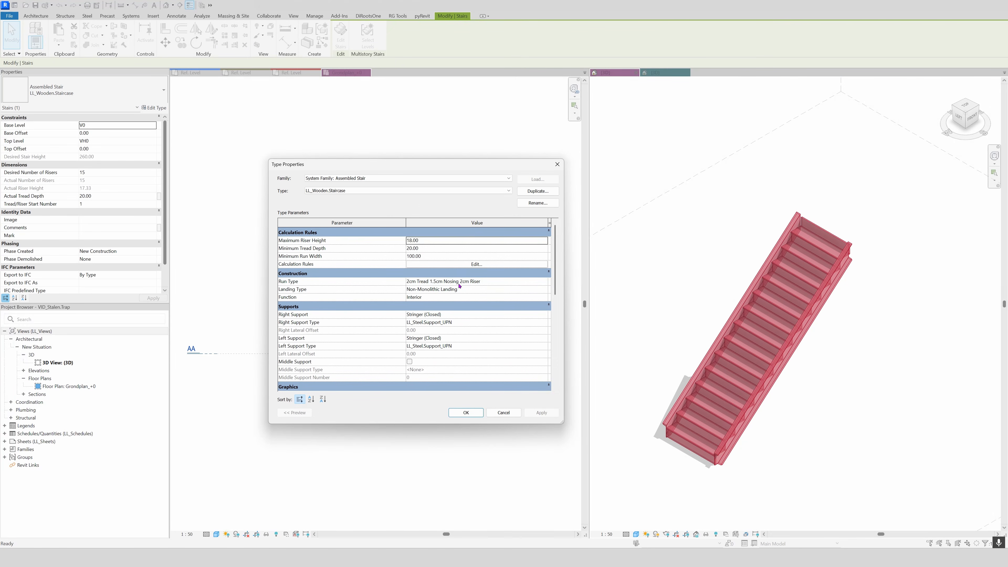
left_click(488, 281)
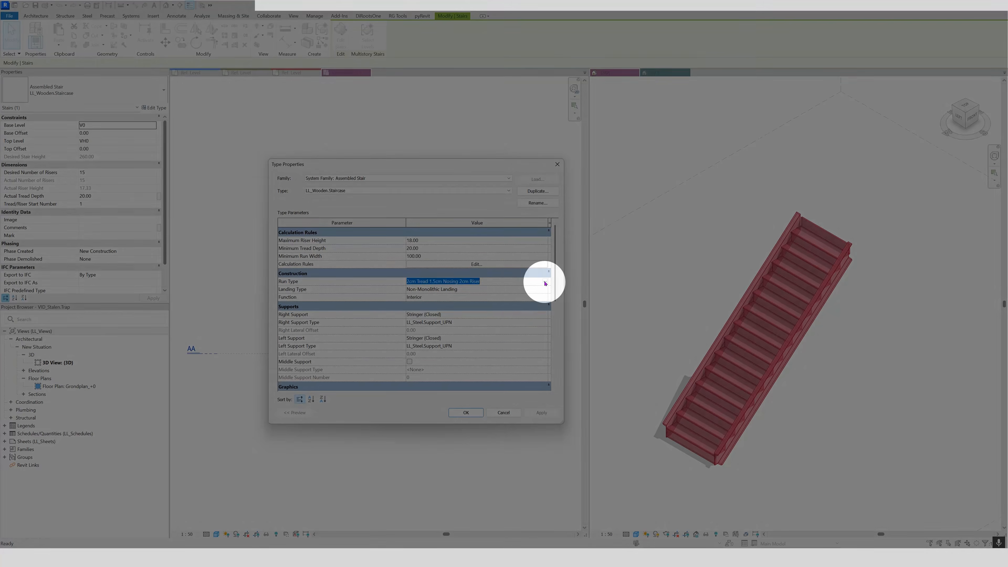
left_click(545, 281)
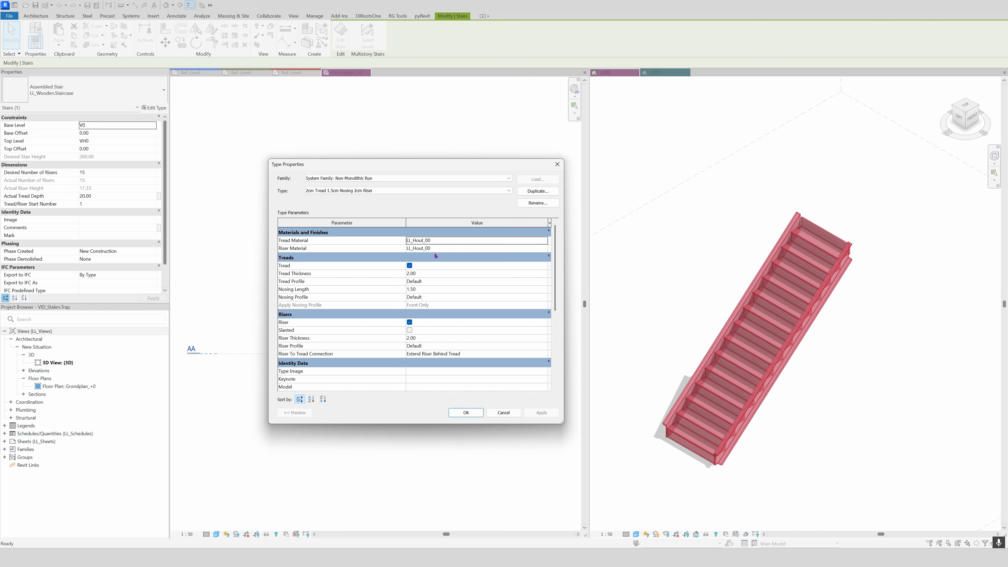
left_click(534, 192)
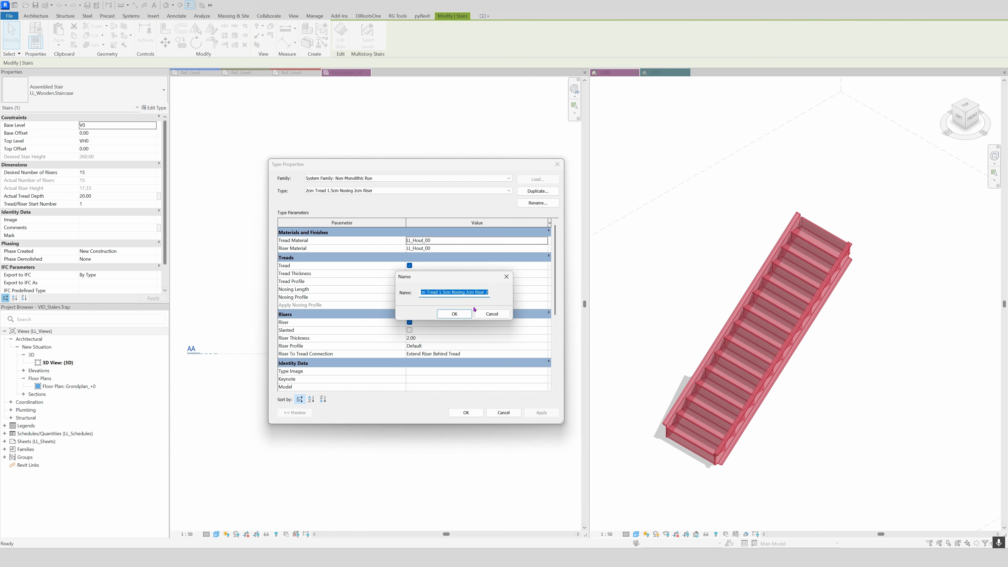
type("LL_Steel.Treads")
left_click(455, 313)
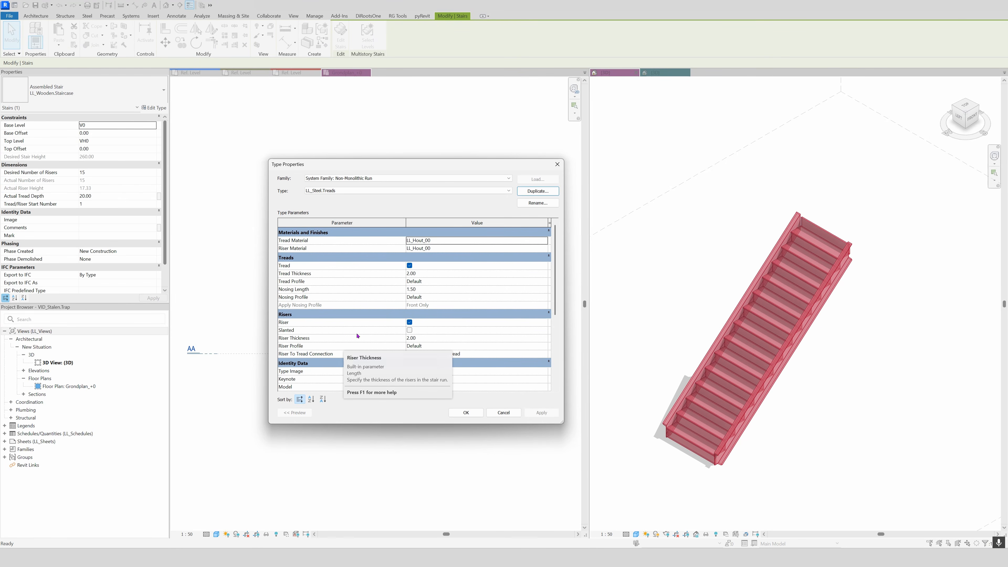
Step: Turn off the risers in the LL_Steel.Treads run type and apply it to the stair
left_click(409, 322)
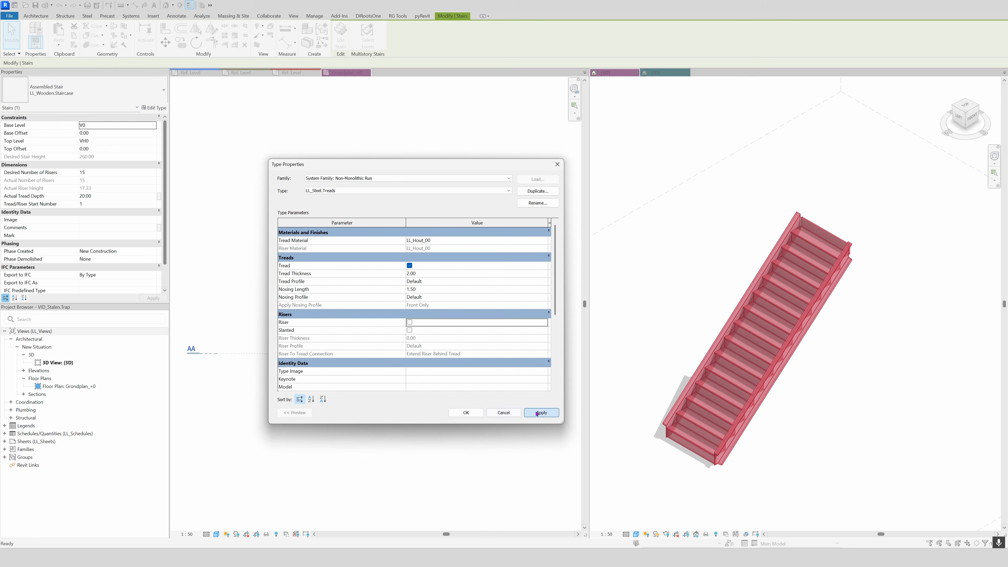
left_click(536, 413)
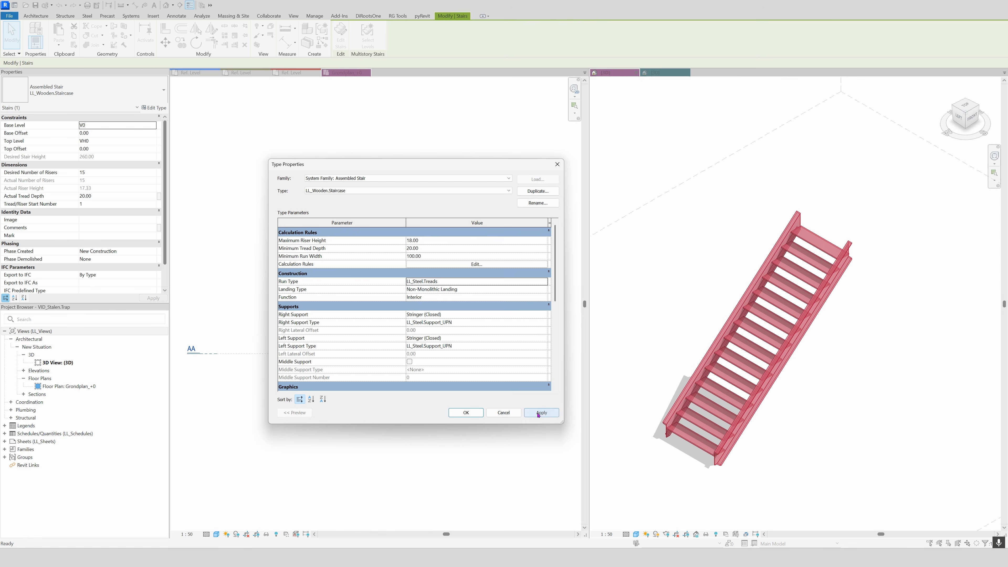
left_click(538, 413)
left_click(544, 281)
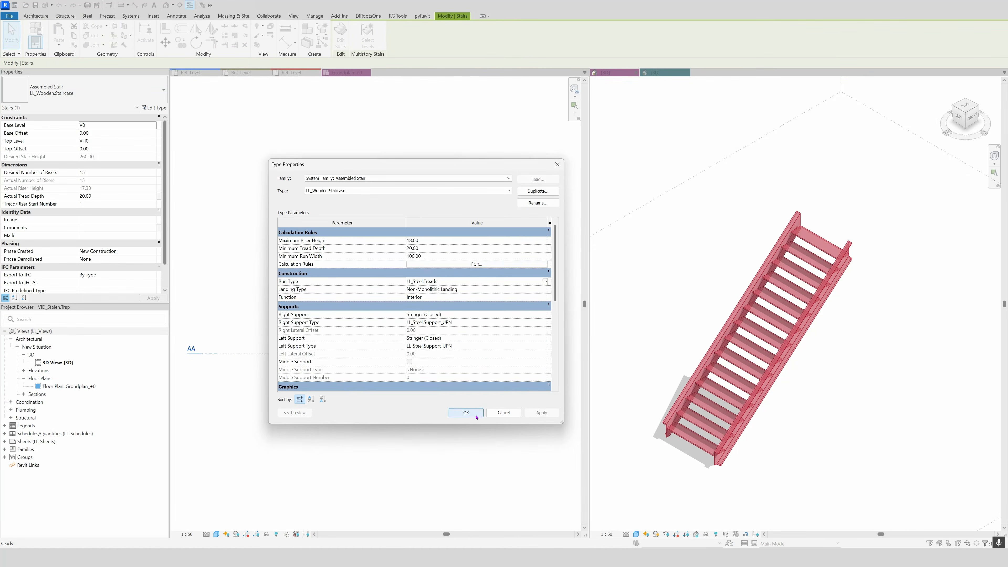
left_click(466, 412)
Step: Examine the example steel stair and the LL_PF_Steel.Tread profile, and load that family into the VID_Stalen.Trap project
left_click(655, 72)
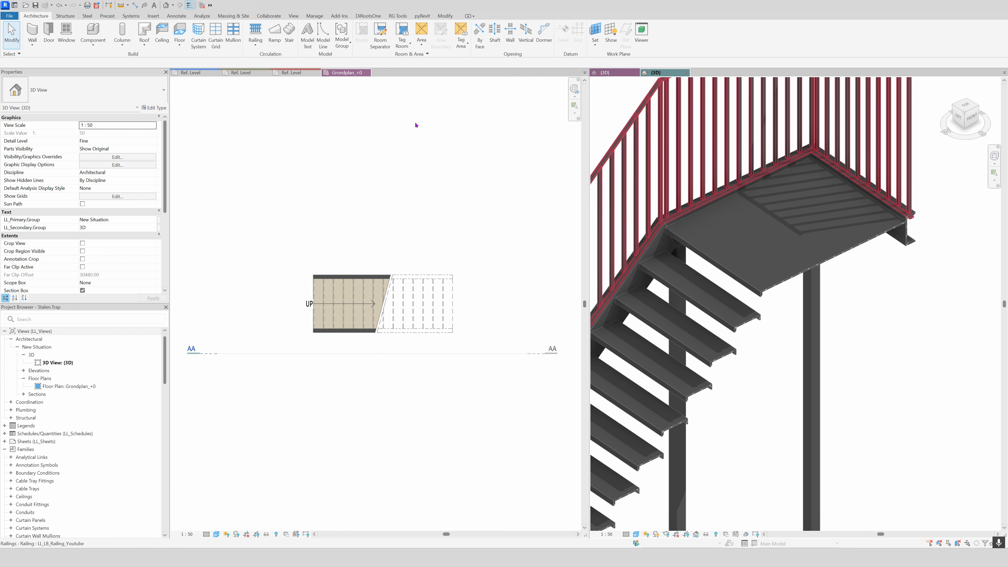
left_click(241, 72)
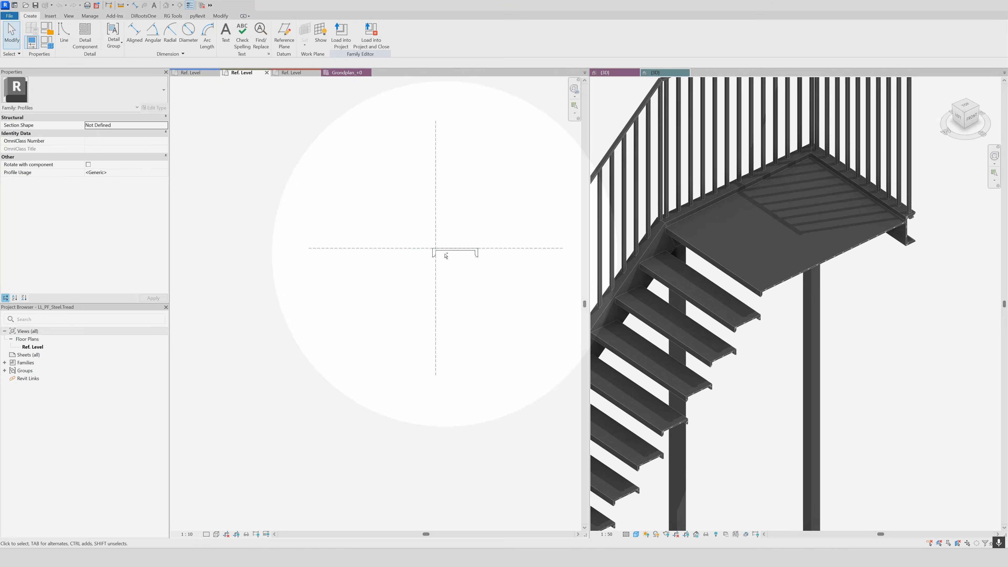
scroll(463, 256, "up", 1)
scroll(461, 249, "up", 2)
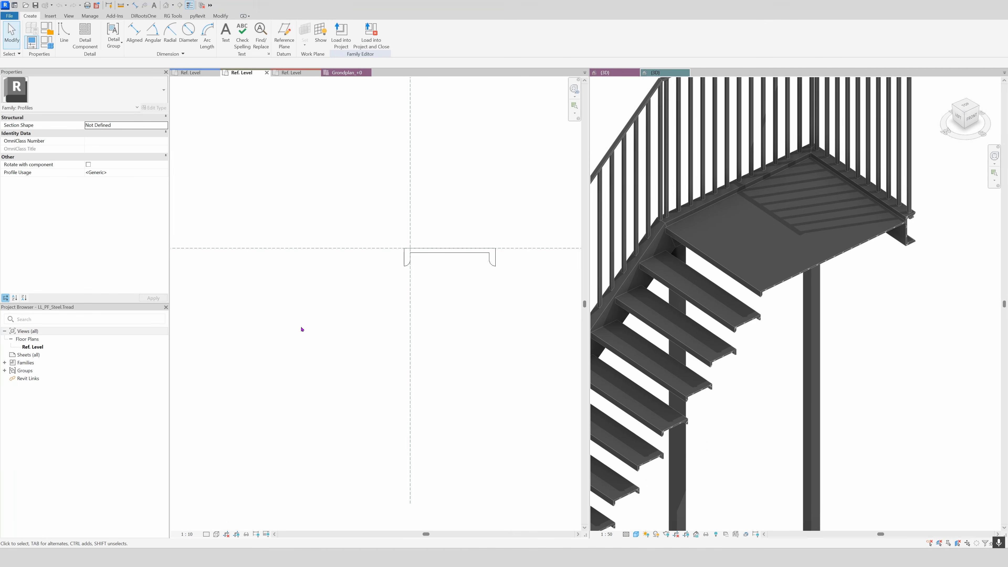
left_click(341, 34)
left_click(213, 227)
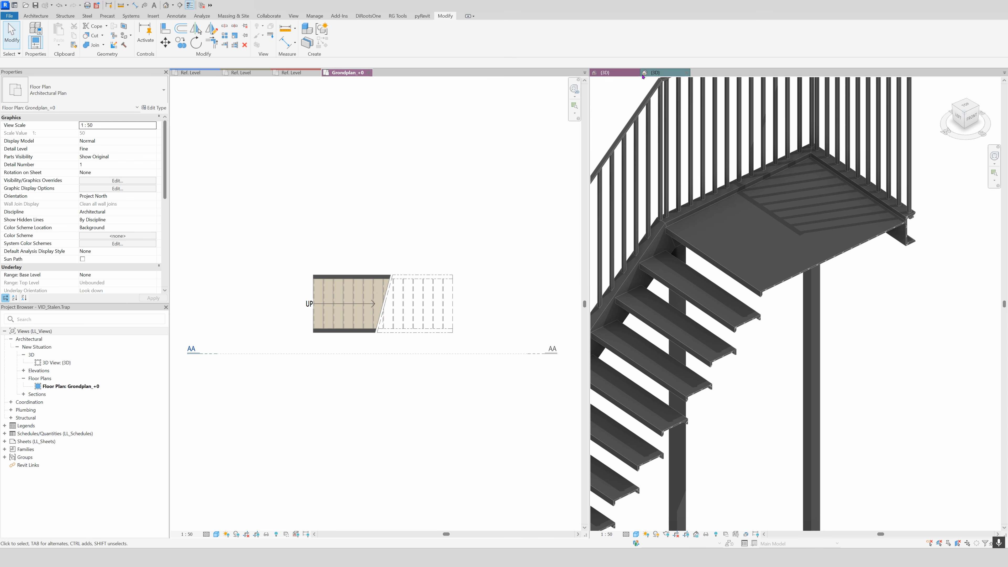
Step: Set the Tread Profile of the stair's LL_Steel.Treads run type to LL_PF_Steel.Tread : LL_PF_Steel.Tread
left_click(634, 73)
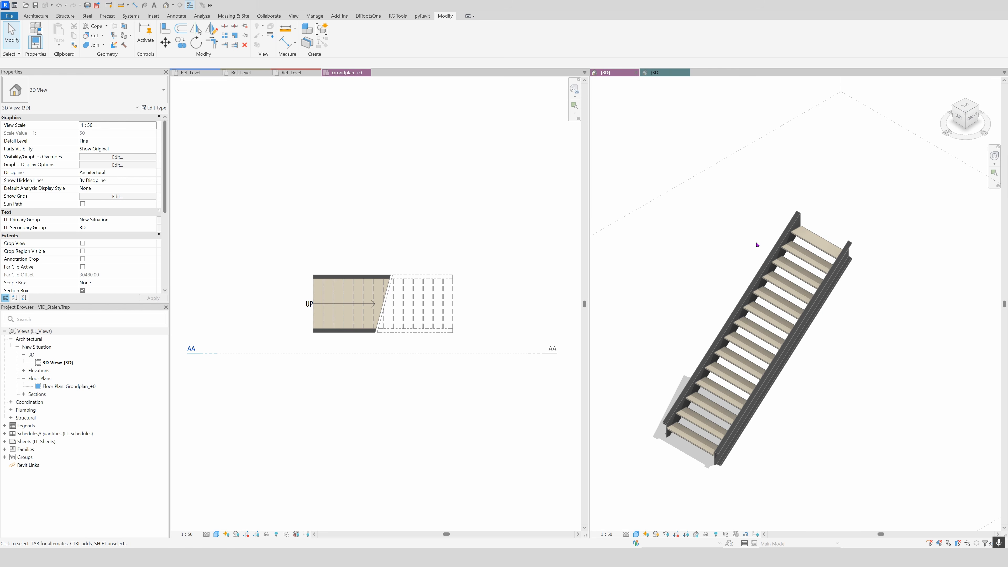
left_click(776, 257)
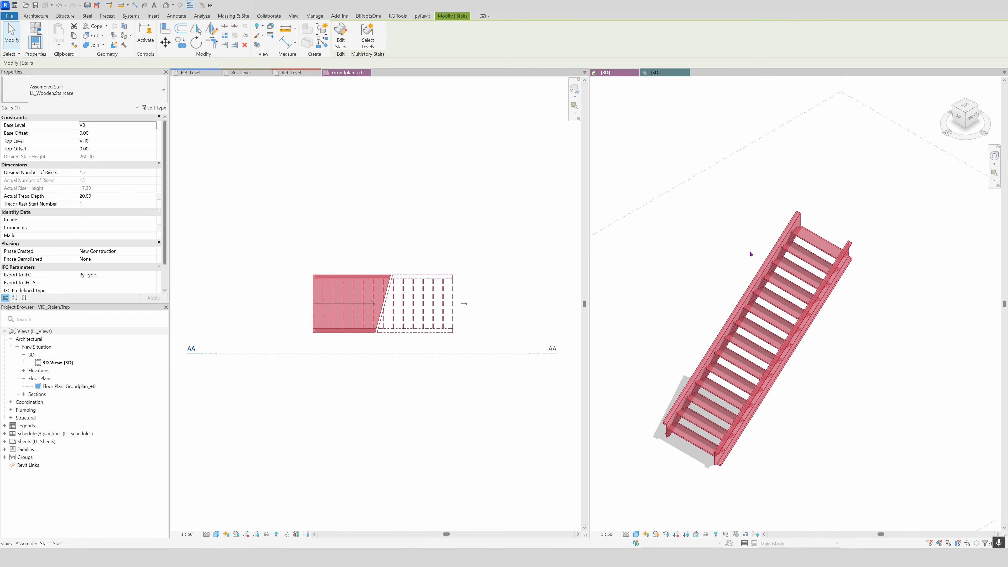
left_click(151, 101)
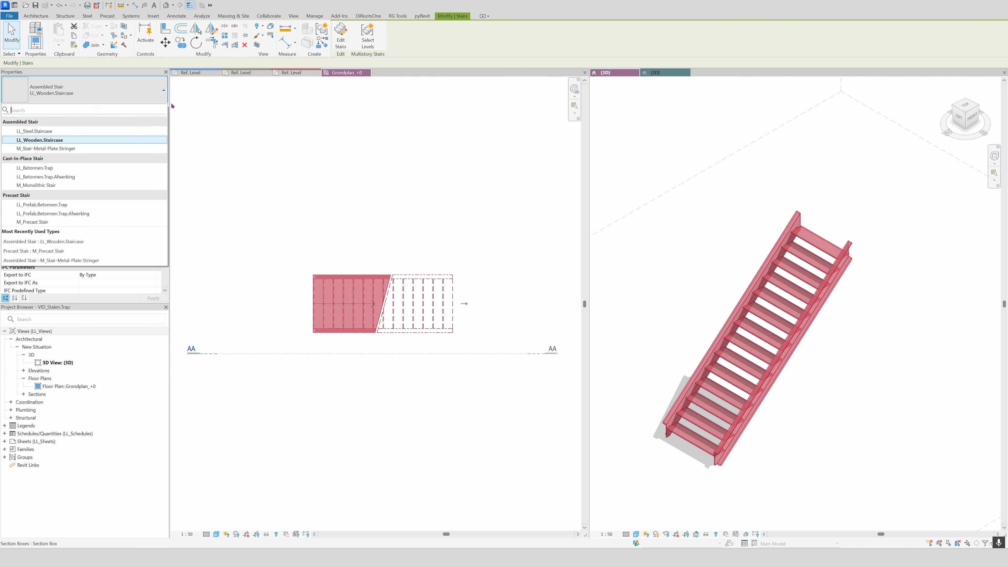
left_click(150, 102)
left_click(154, 108)
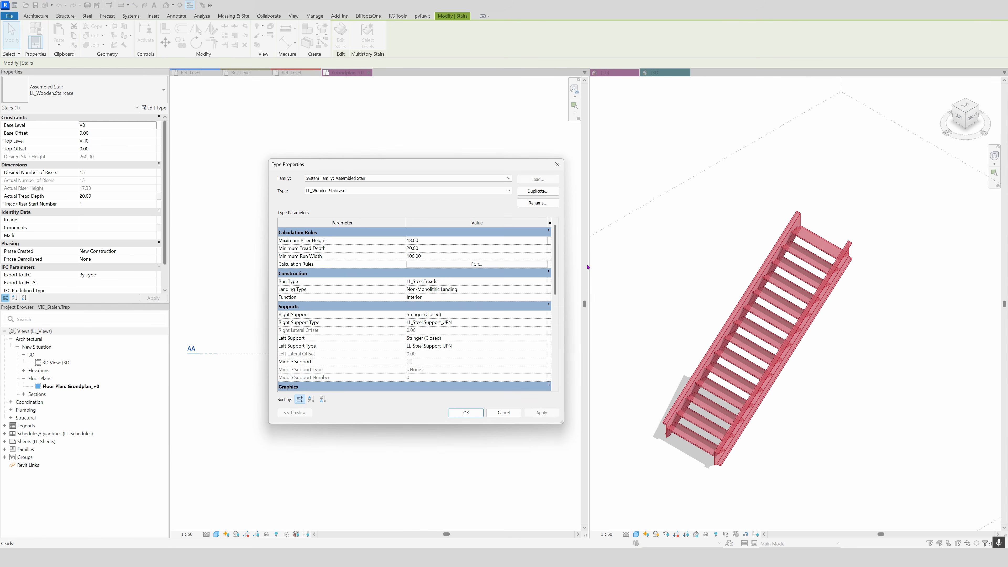
left_click(419, 282)
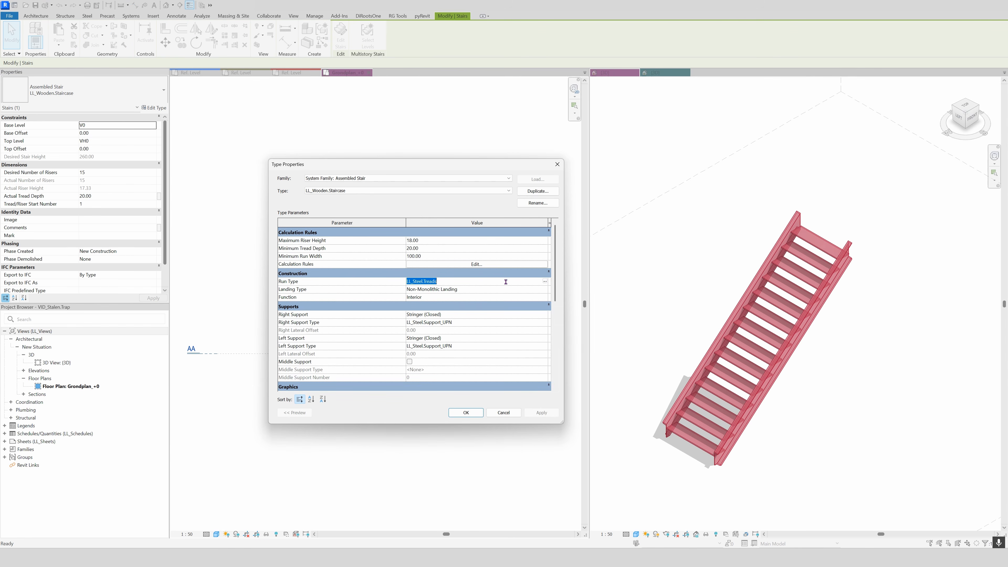
left_click(547, 281)
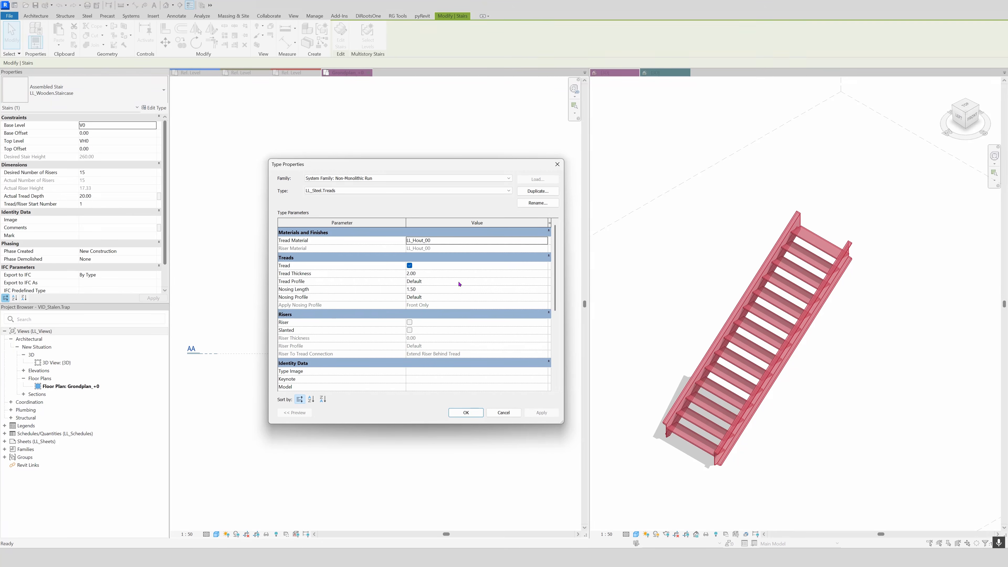
left_click(545, 282)
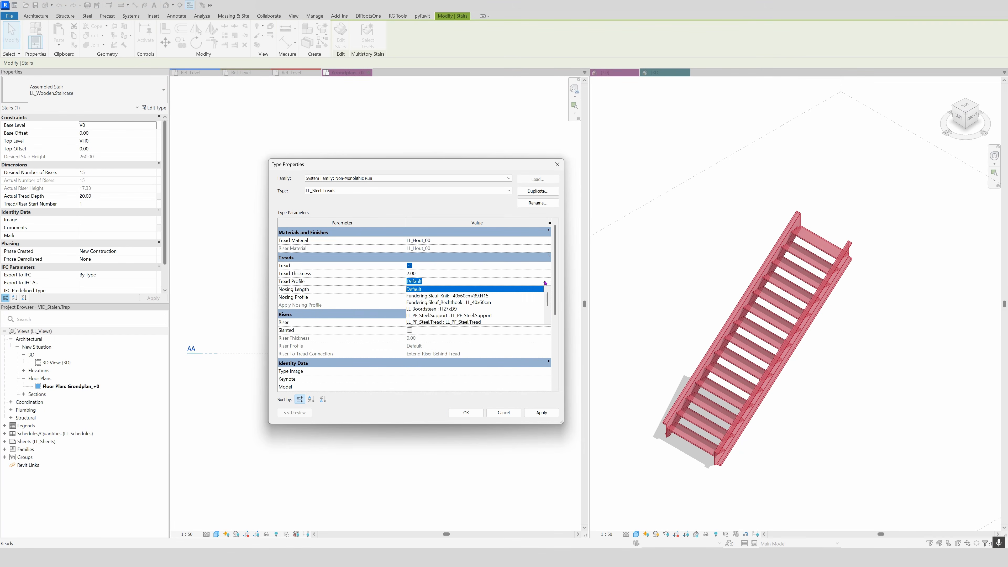
scroll(502, 310, "down", 1)
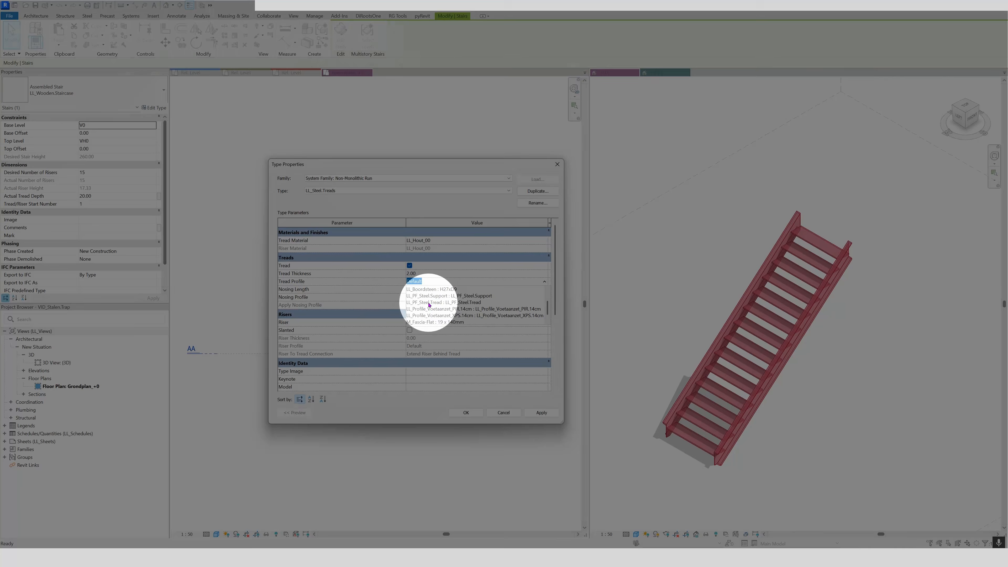
left_click(429, 303)
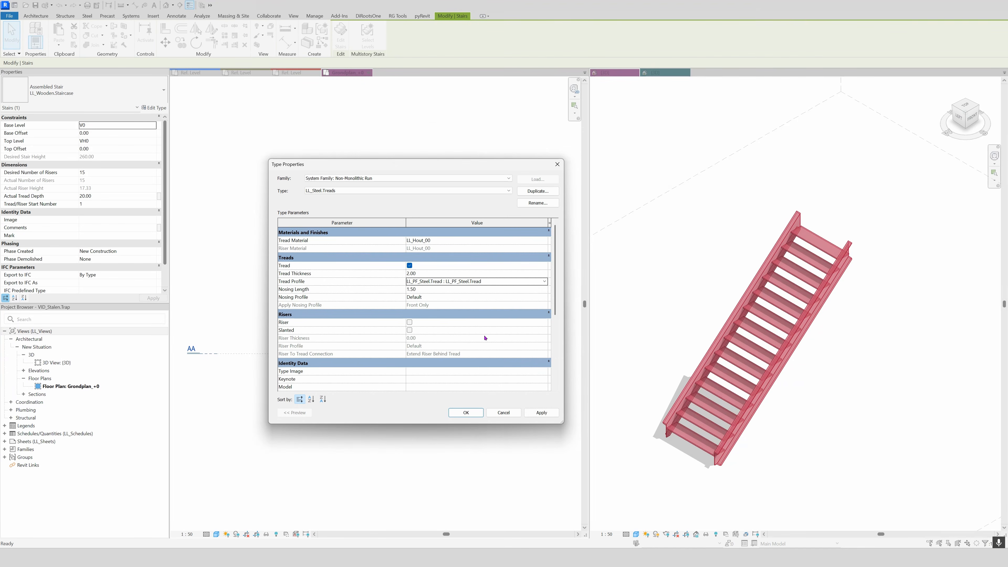
left_click(537, 413)
left_click(466, 412)
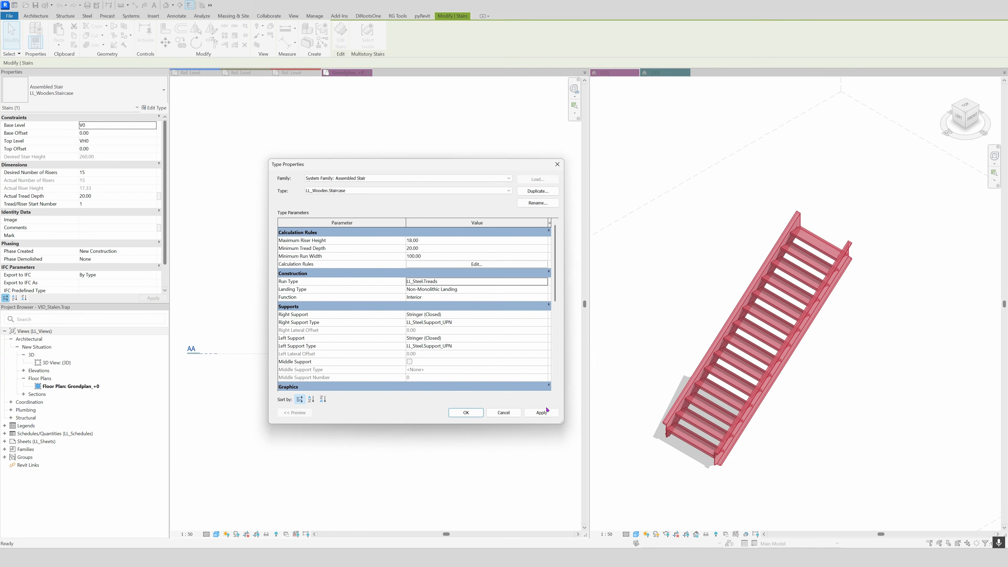
left_click(466, 412)
left_click(883, 375)
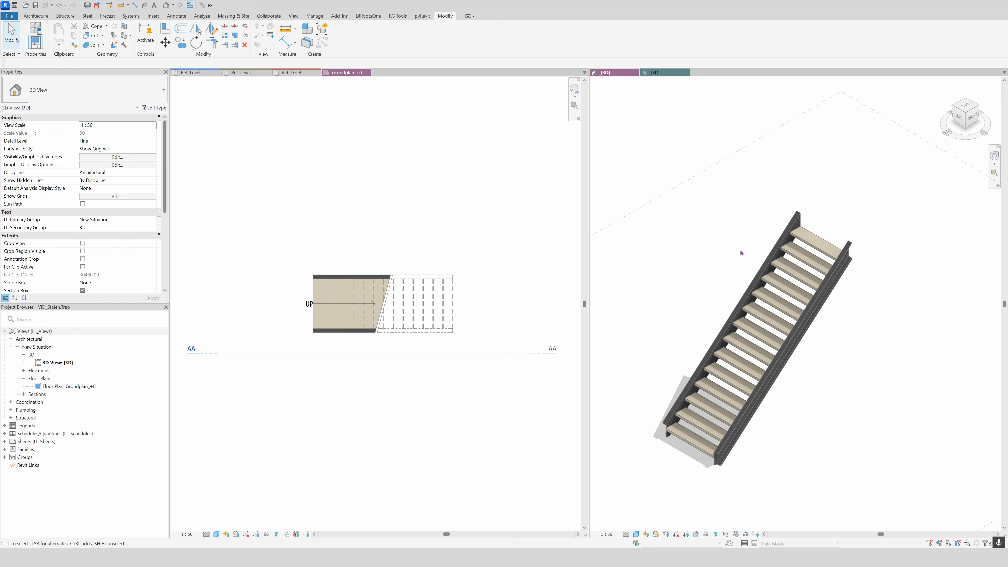
Step: Pull the near side of the 3D view's section box inward to cut lengthwise through the stair and expose the tread profiles
scroll(727, 239, "down", 3)
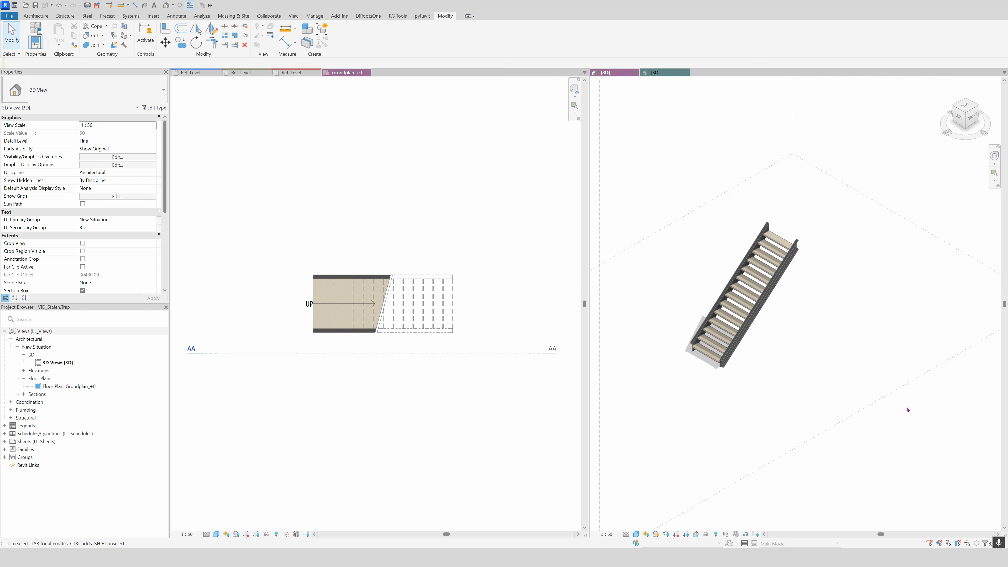
left_click(898, 390)
scroll(758, 349, "down", 2)
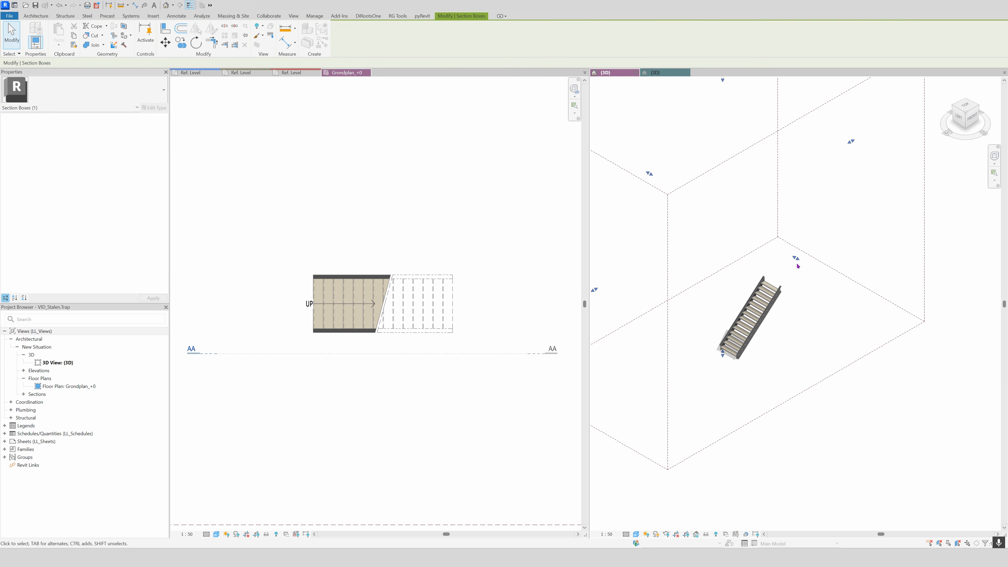
left_click_drag(795, 258, 739, 226)
scroll(758, 315, "up", 2)
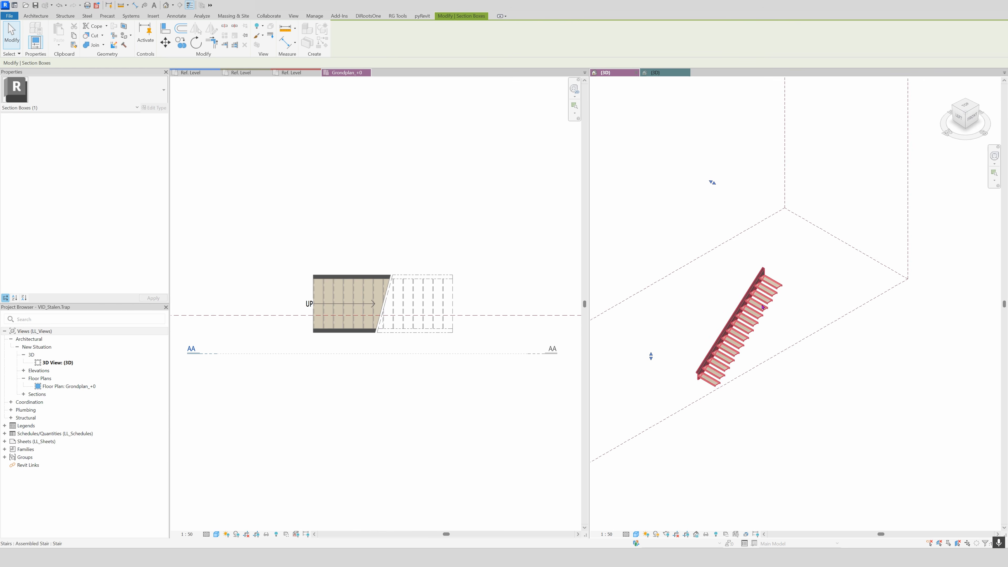
scroll(747, 354, "up", 3)
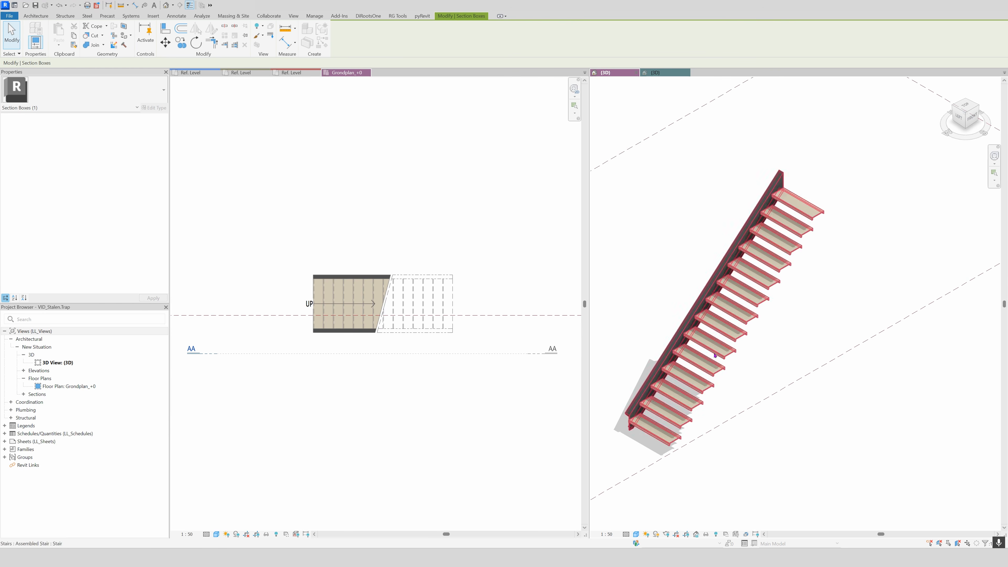
key("Escape")
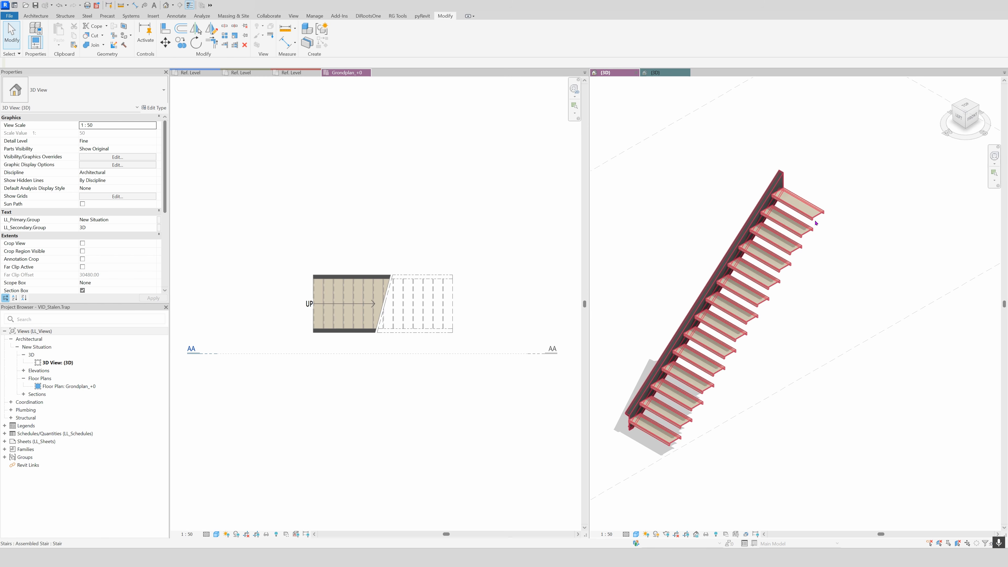
Step: Find the aluminium materials and set the Tread Material of the LL_Steel.Treads run type to LL_Aluminium.Zwart
left_click(794, 211)
left_click(154, 108)
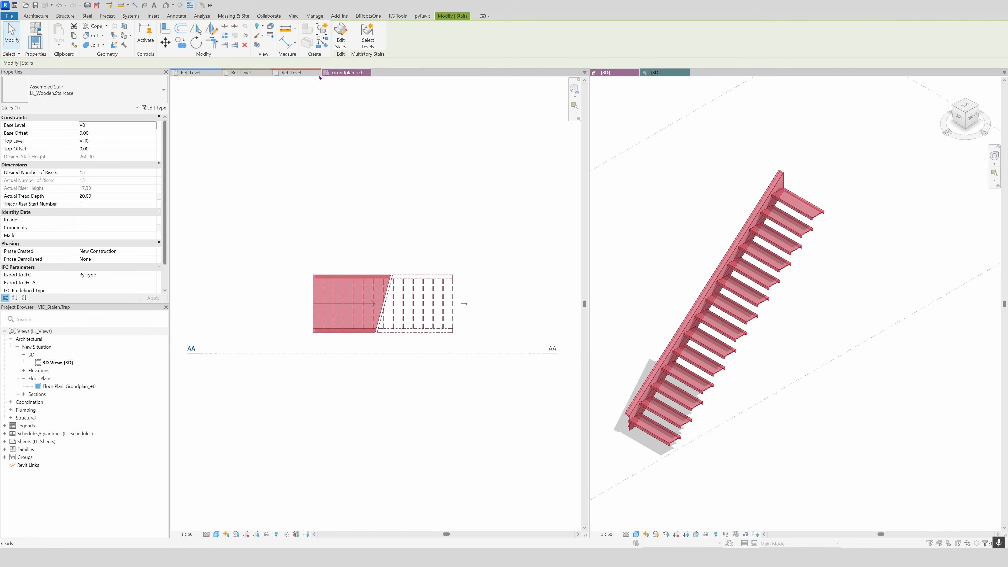
left_click(528, 281)
left_click(545, 283)
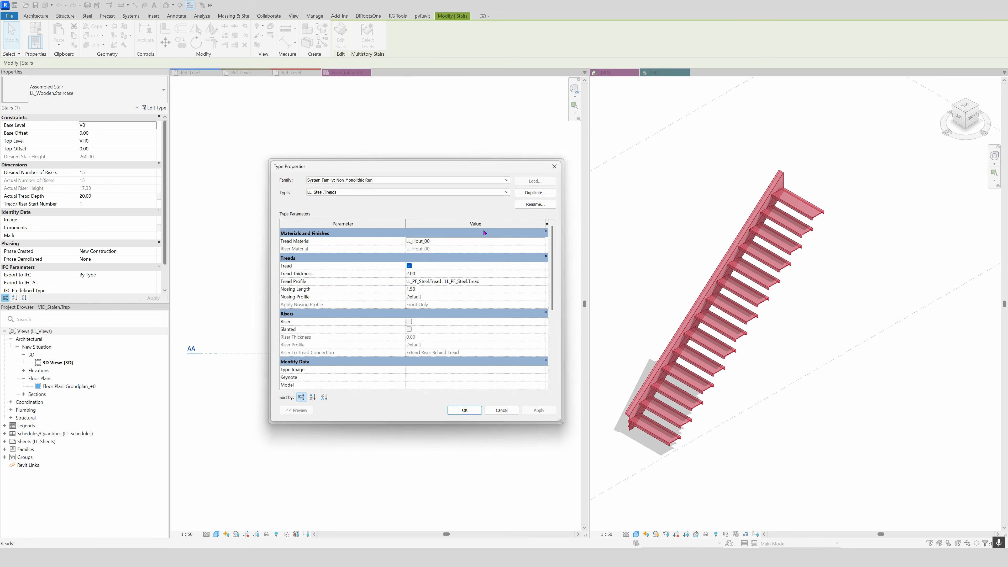
left_click(545, 240)
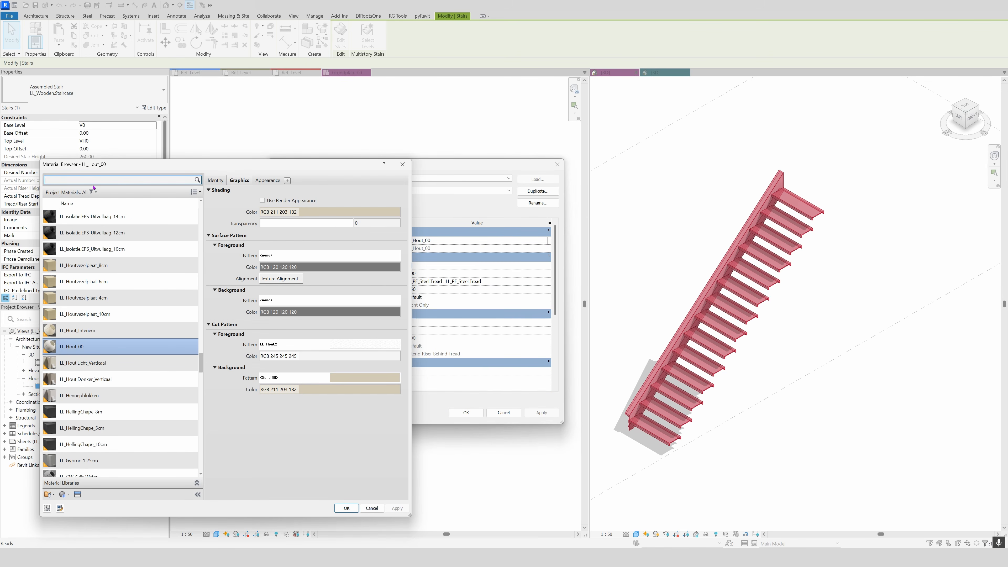
type("aluminium")
left_click(81, 226)
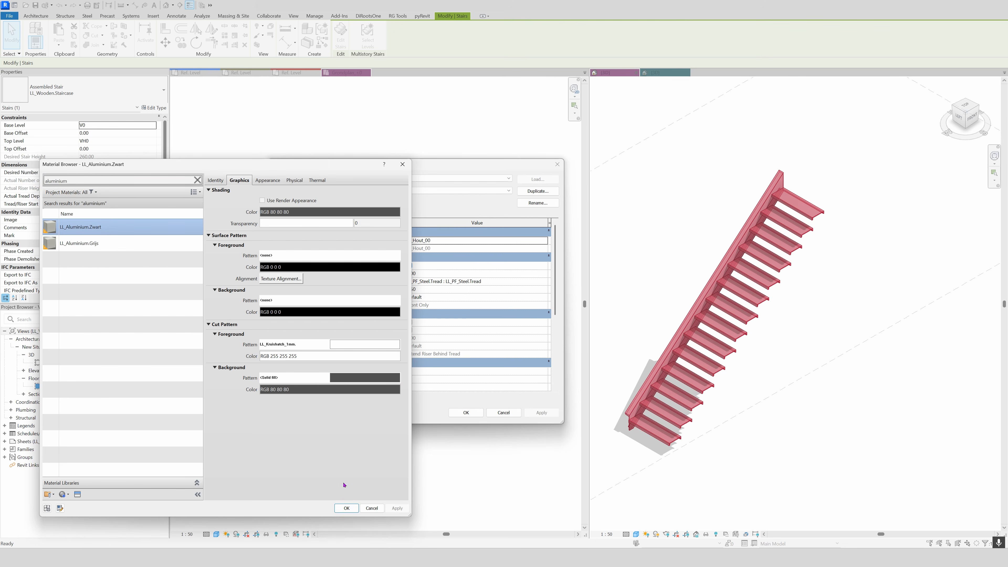
left_click(346, 508)
left_click(466, 412)
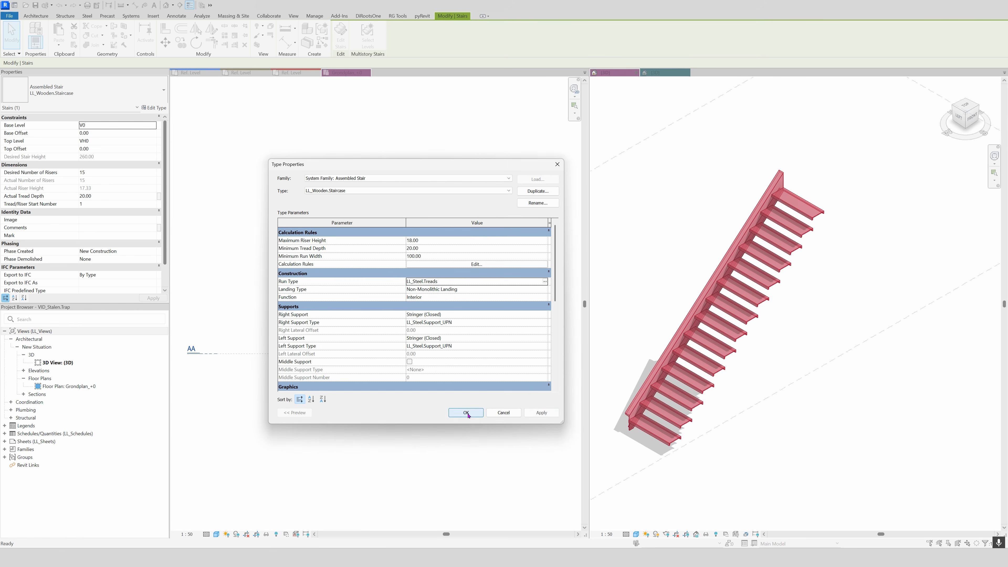
Step: Apply the stair type changes and move the near side of the 3D view's section box outward past the whole staircase
left_click(464, 412)
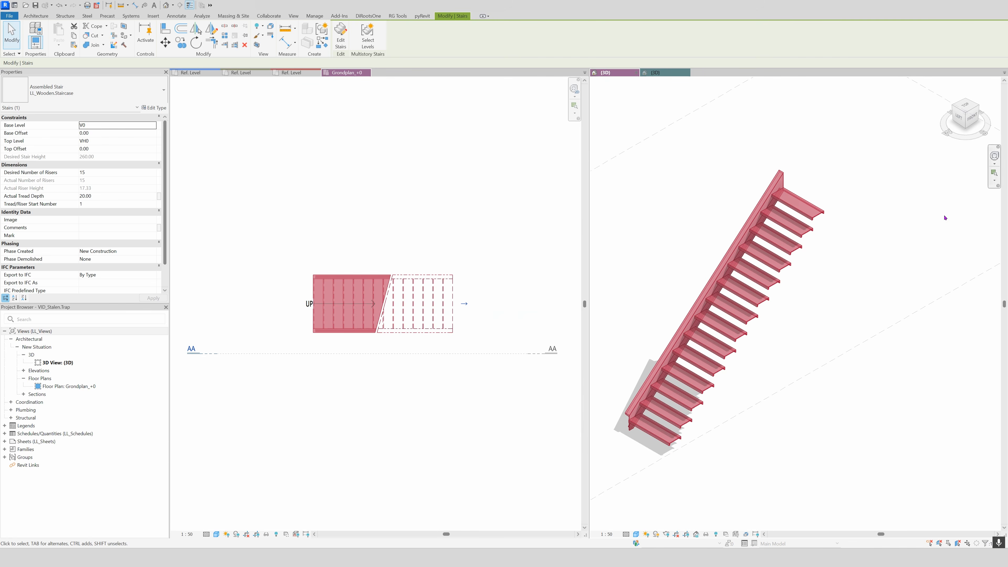
left_click(898, 213)
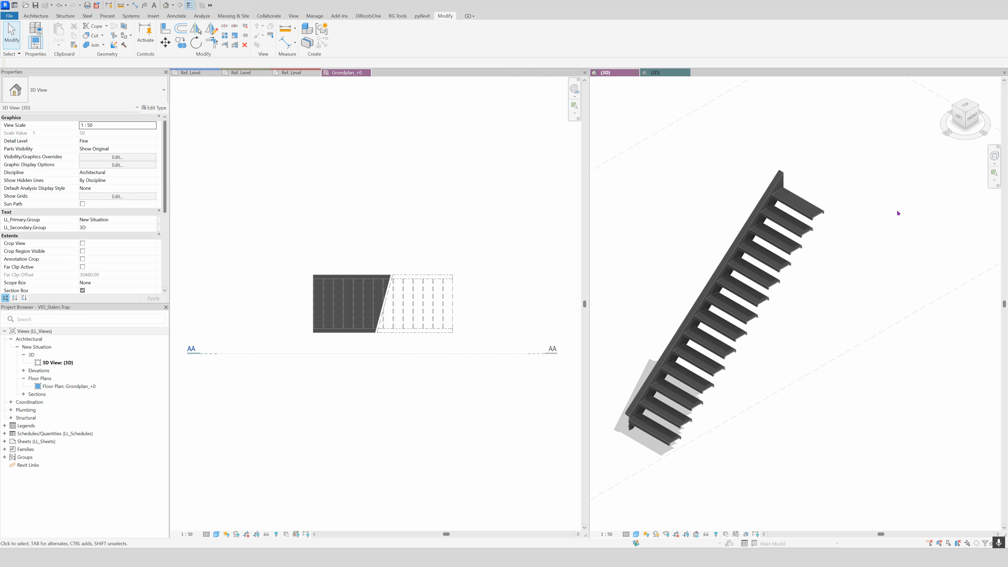
left_click(818, 370)
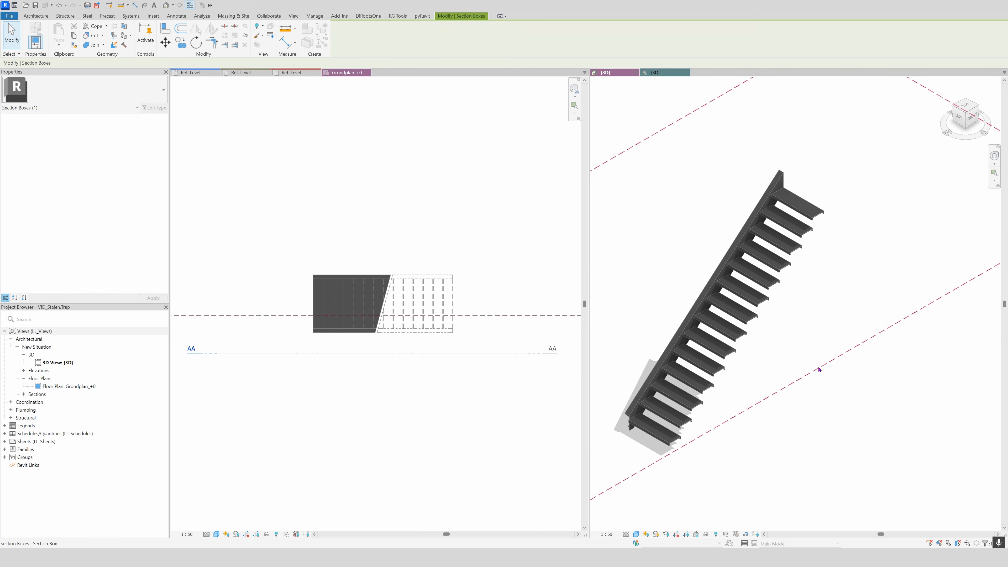
scroll(810, 278, "down", 3)
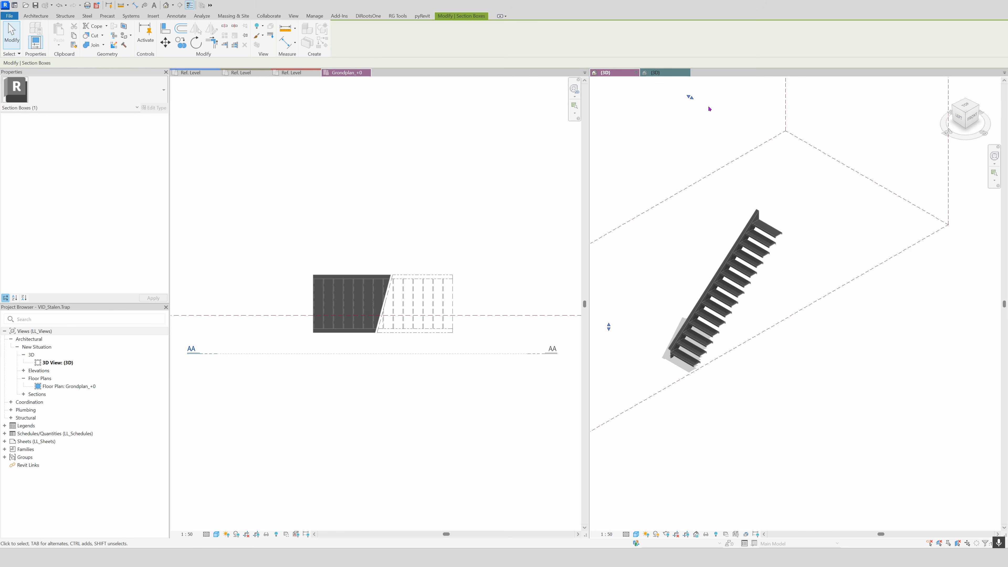
left_click_drag(691, 98, 732, 135)
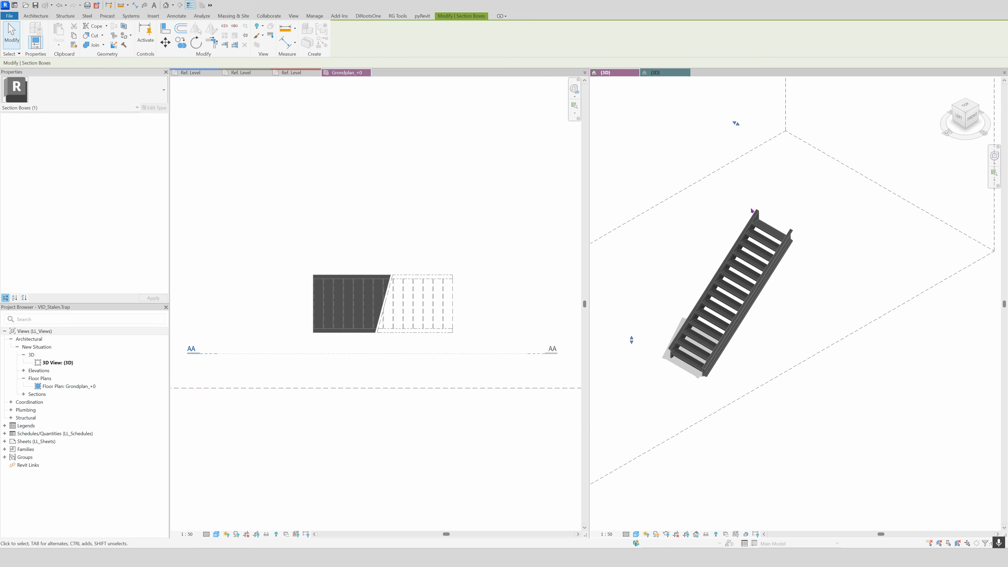
scroll(713, 367, "up", 5)
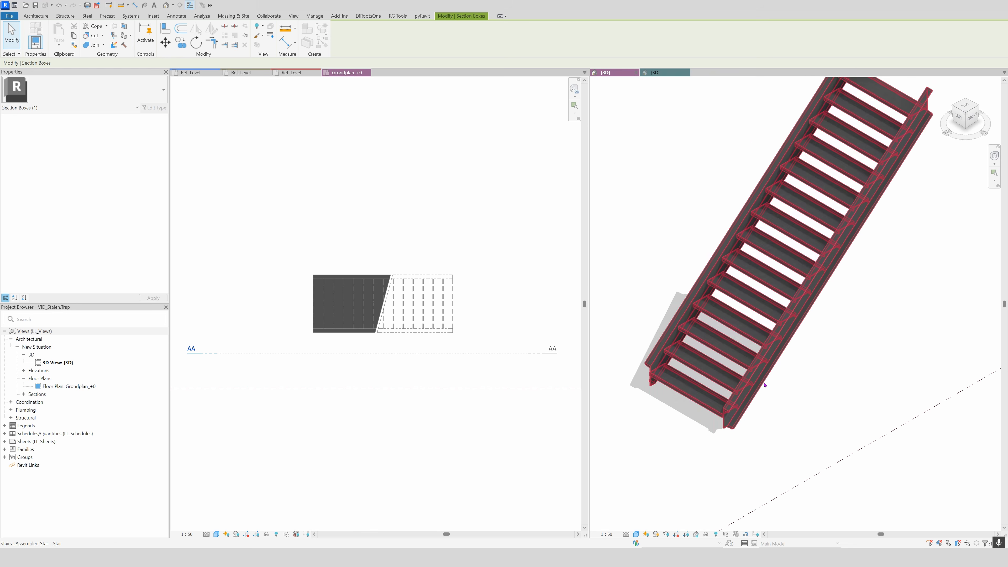
scroll(746, 420, "down", 1)
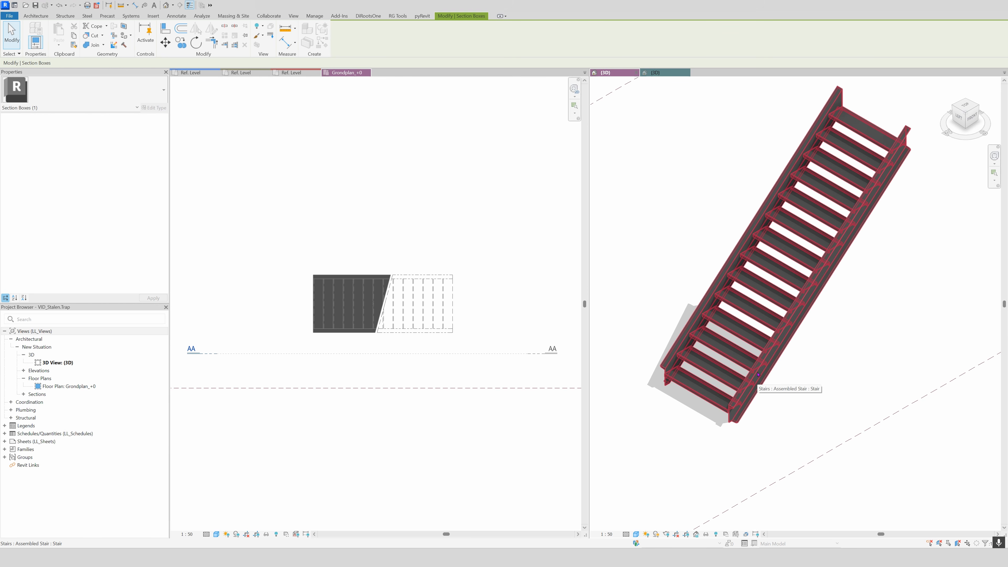
Step: Try a Perpendicular Lower End Cut on the near LL_Steel.Support_UPN stringer, and set it to Horizontal Cut instead
key("Tab")
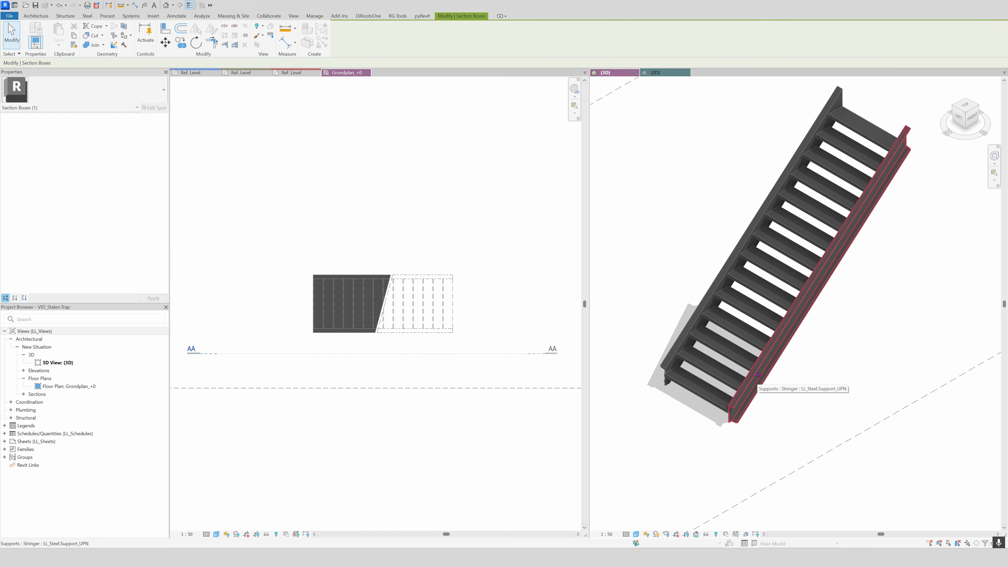
left_click(758, 374)
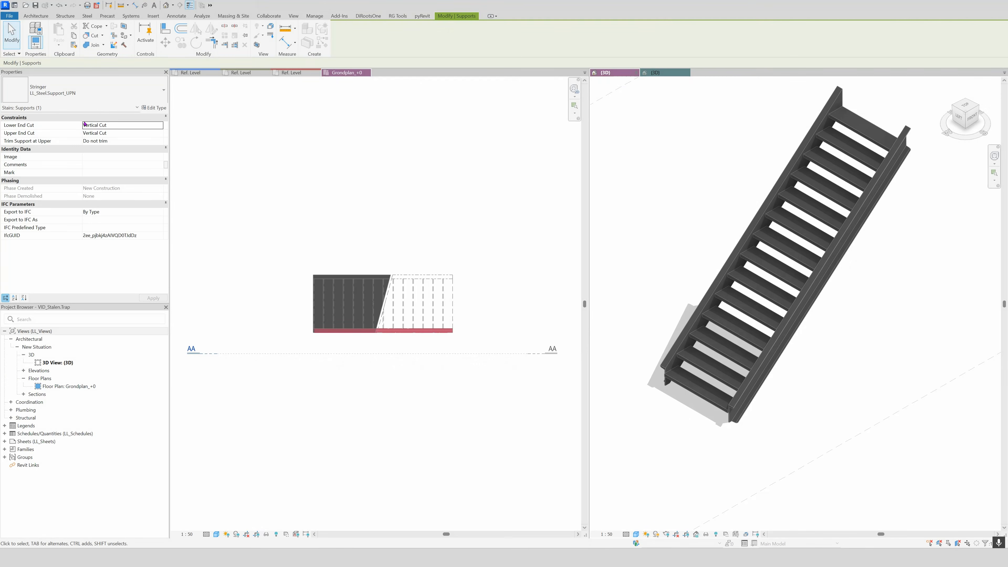
left_click(158, 129)
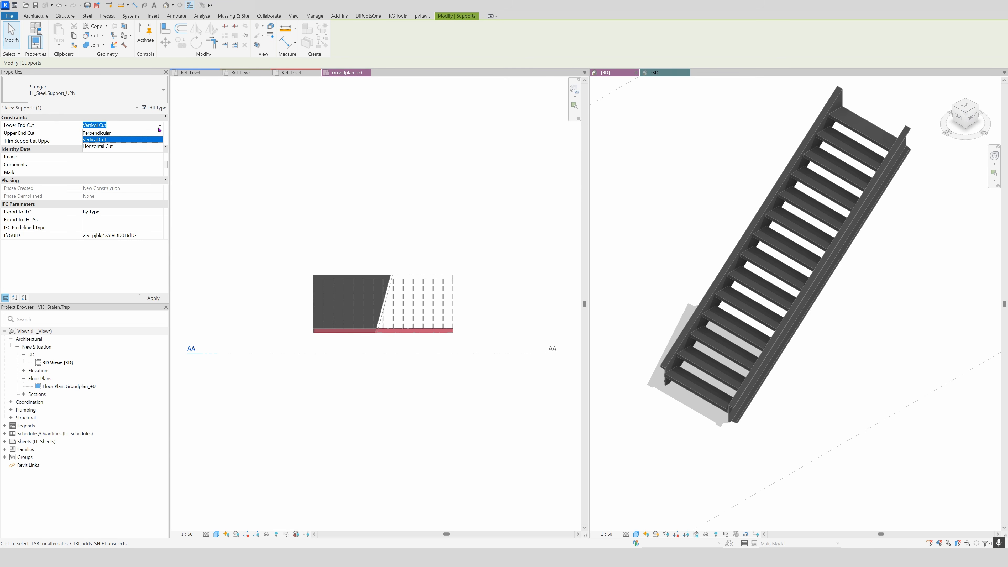
left_click(103, 133)
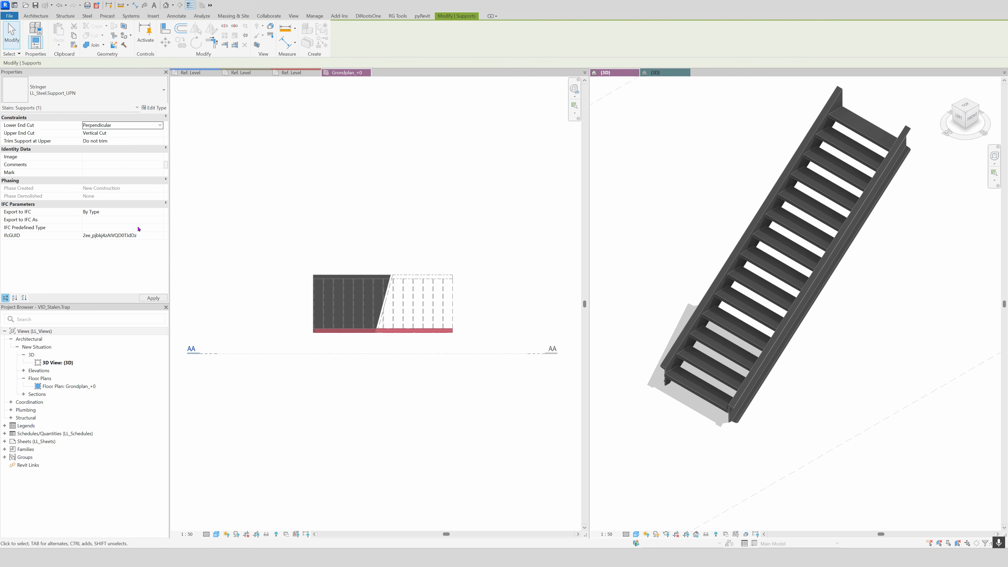
left_click(153, 298)
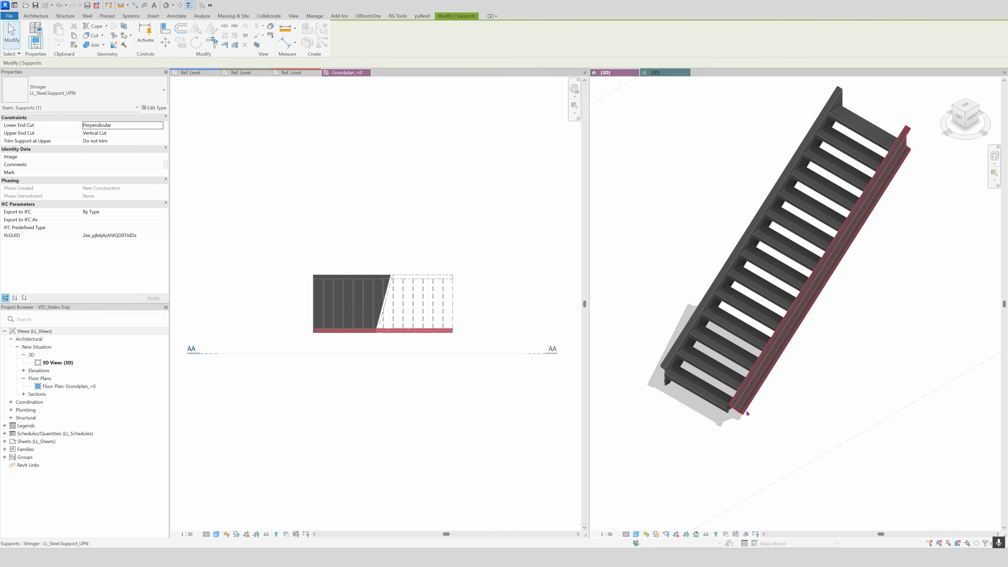
left_click(159, 127)
left_click(104, 146)
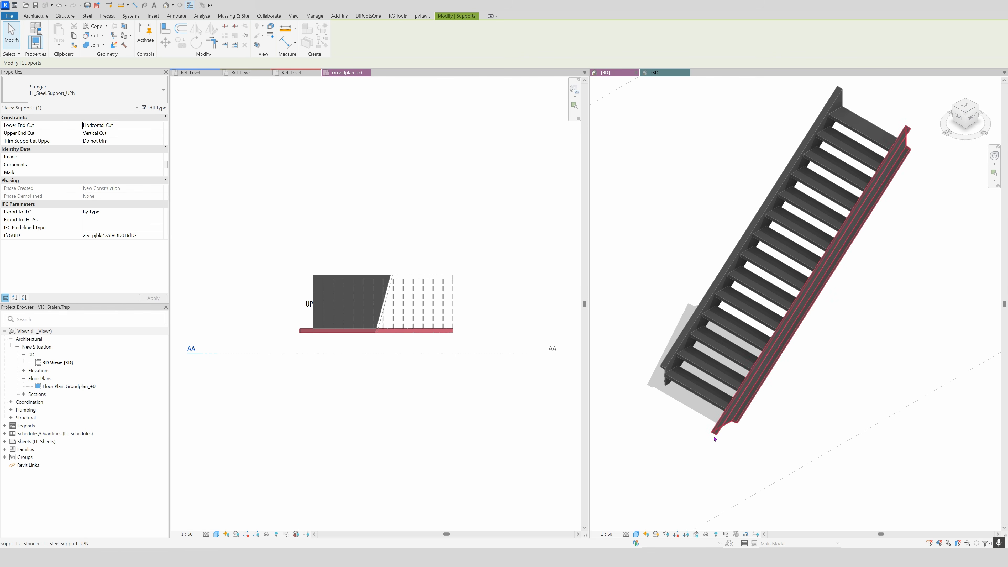
Step: Set the Lower End Cut of the opposite LL_Steel.Support_UPN stringer to Horizontal Cut
left_click(670, 356)
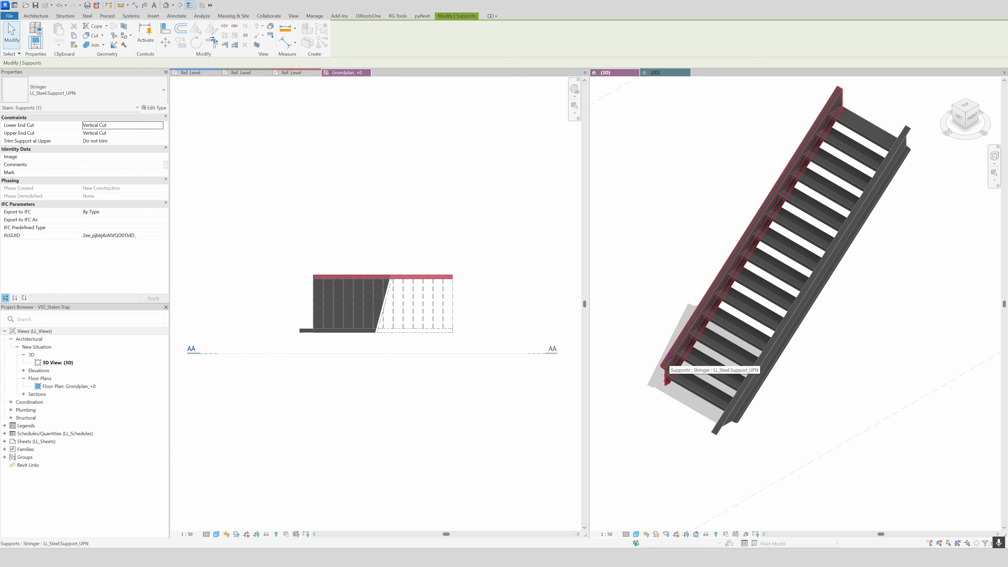
left_click(161, 126)
left_click(98, 146)
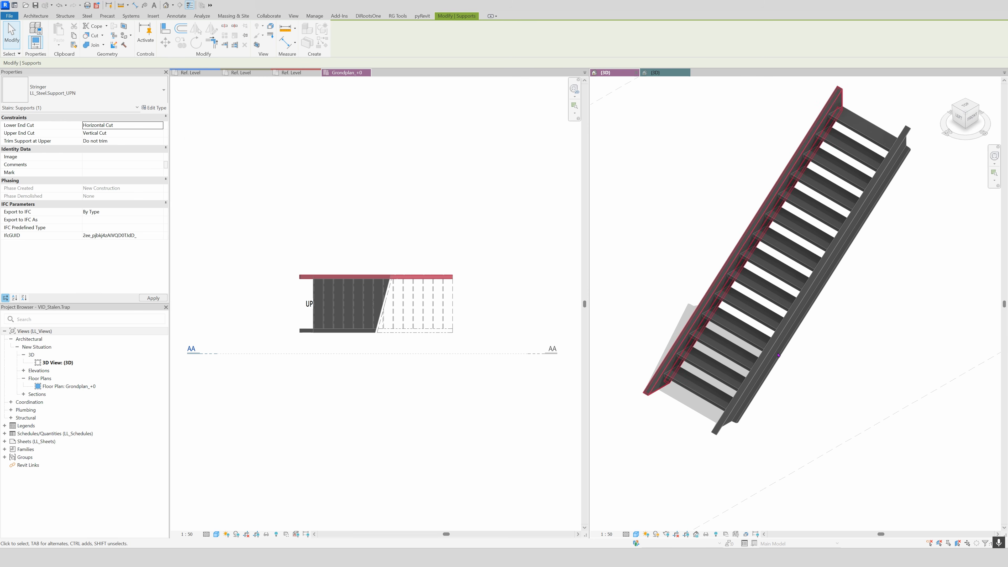
left_click(789, 425)
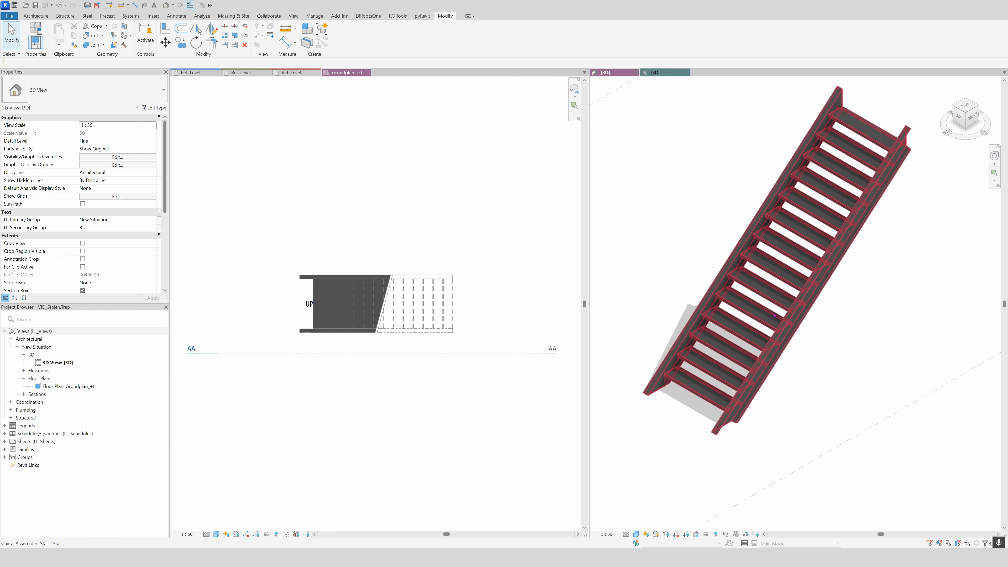
Step: Edit the stair in the Grondplan_+0 plan and sketch a rectangular landing boundary about 110 cm long from the run's upper end
middle_click_drag(798, 311, 765, 404)
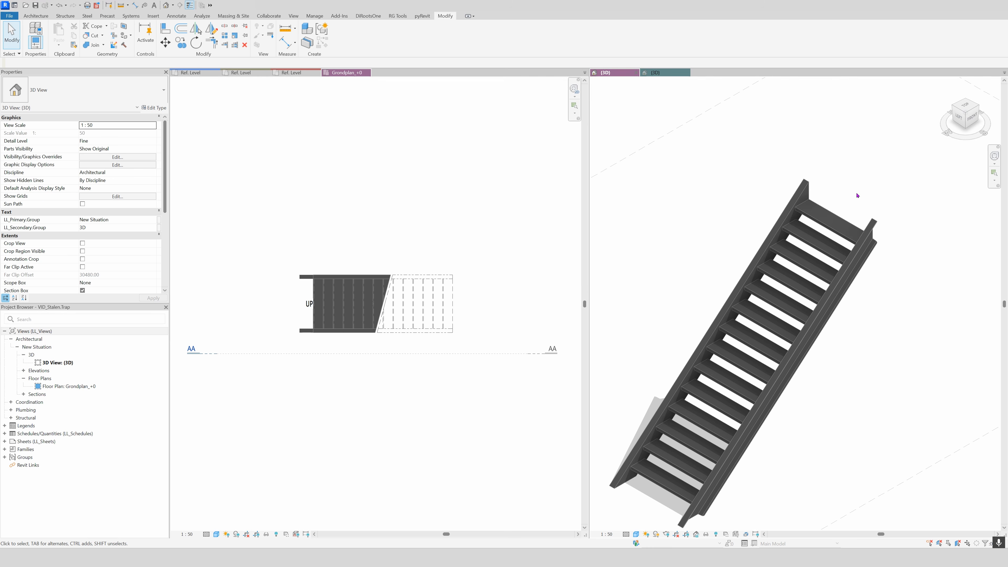
left_click(446, 462)
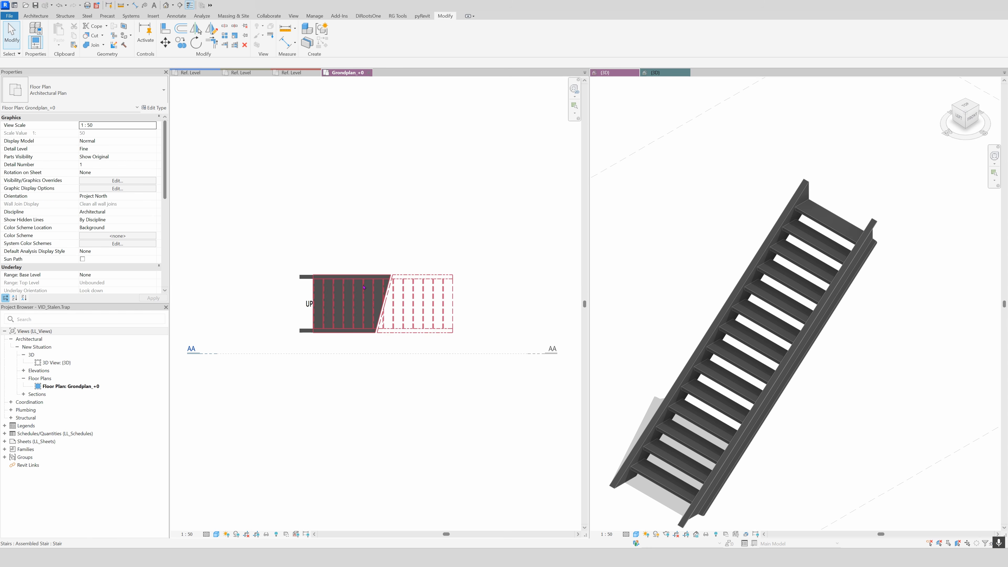
left_click(343, 303)
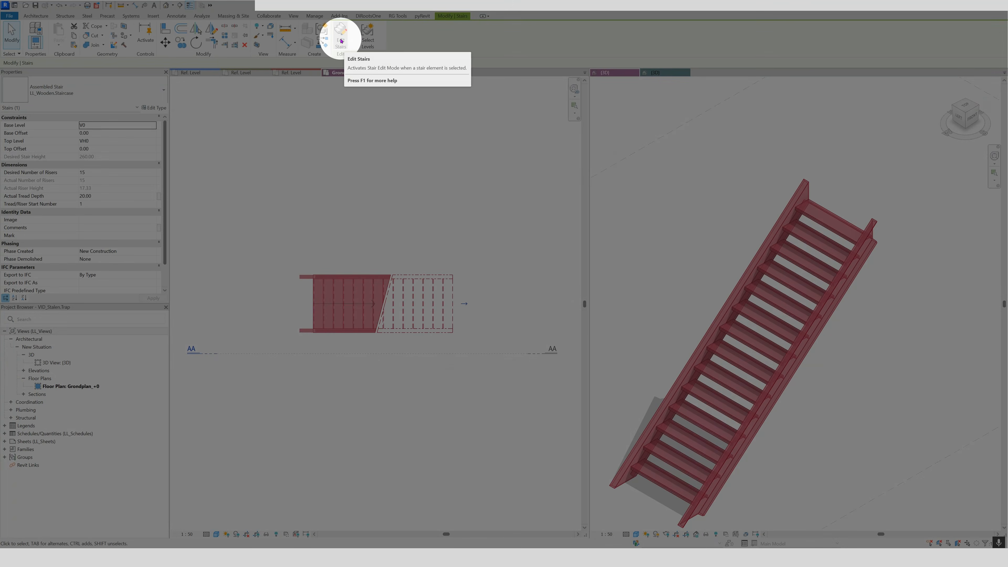
left_click(341, 40)
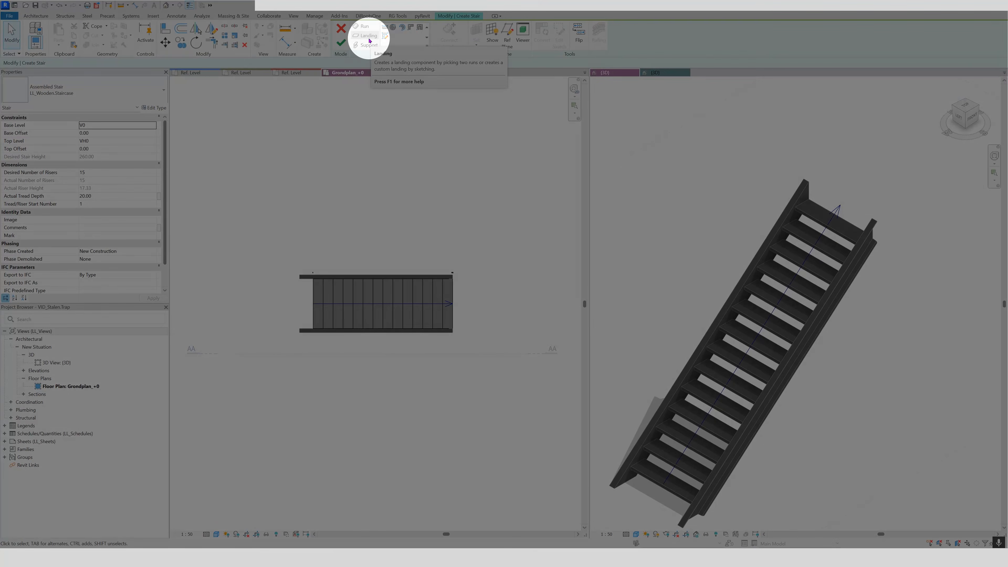
left_click(369, 38)
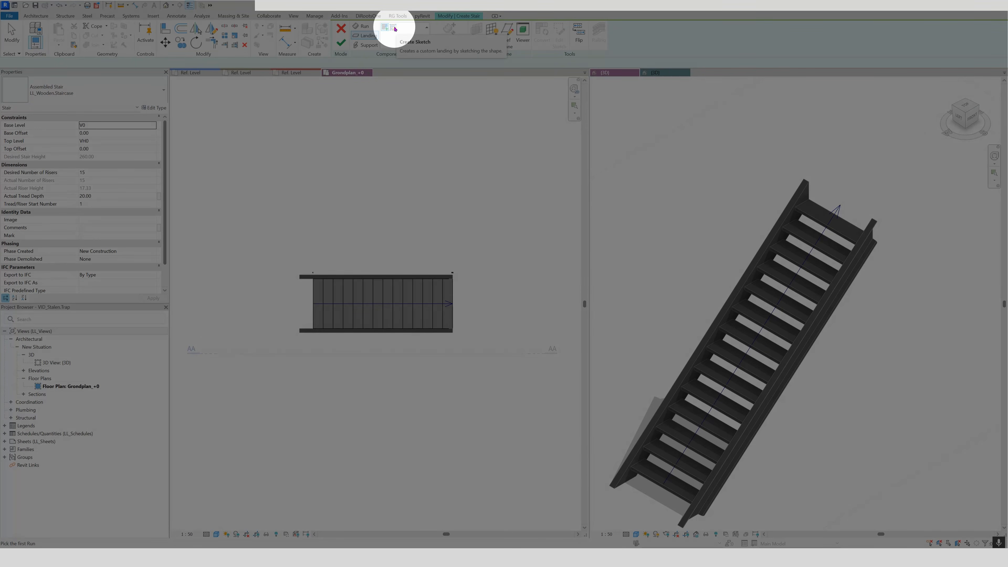
left_click(394, 28)
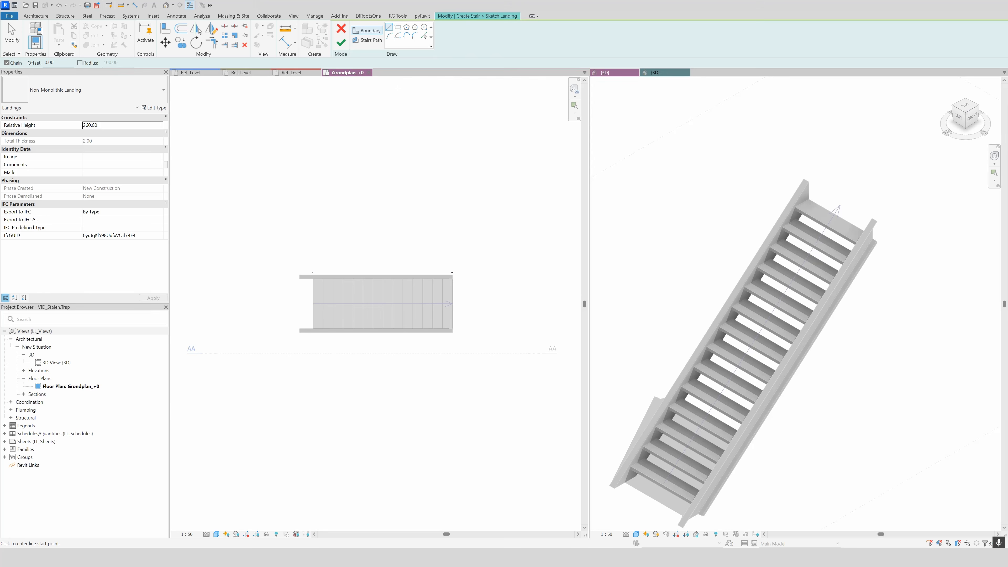
left_click(398, 27)
left_click(453, 277)
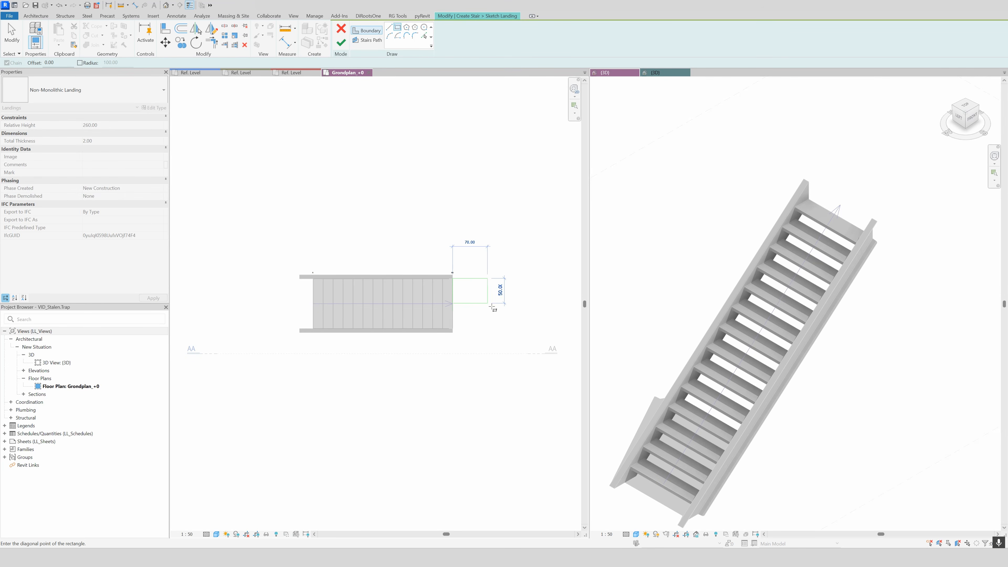
left_click(506, 322)
key("Escape")
key("Escape")
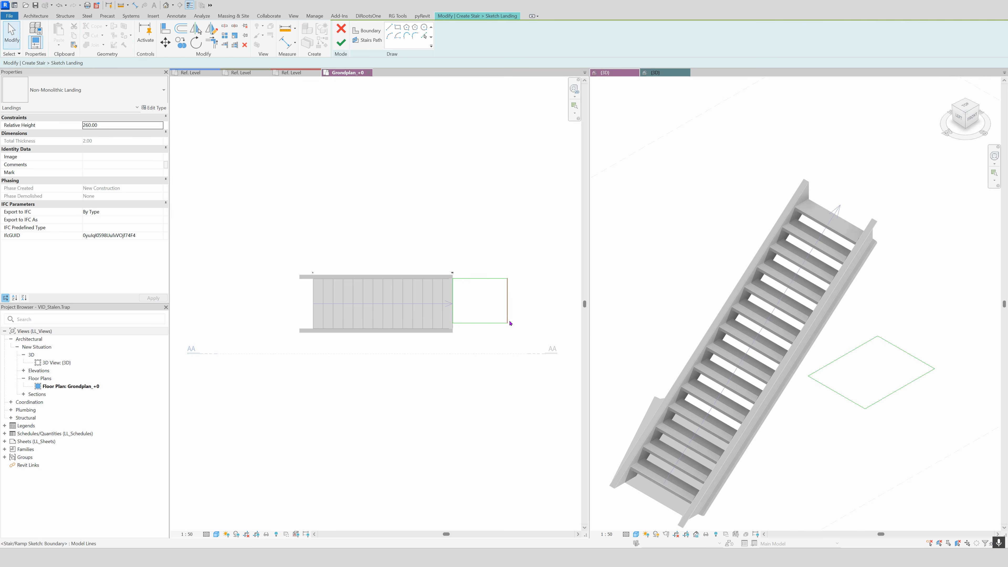
Step: Align the lower edge of the landing boundary in plan with the run's lower edge along the stringer
key("a")
key("l")
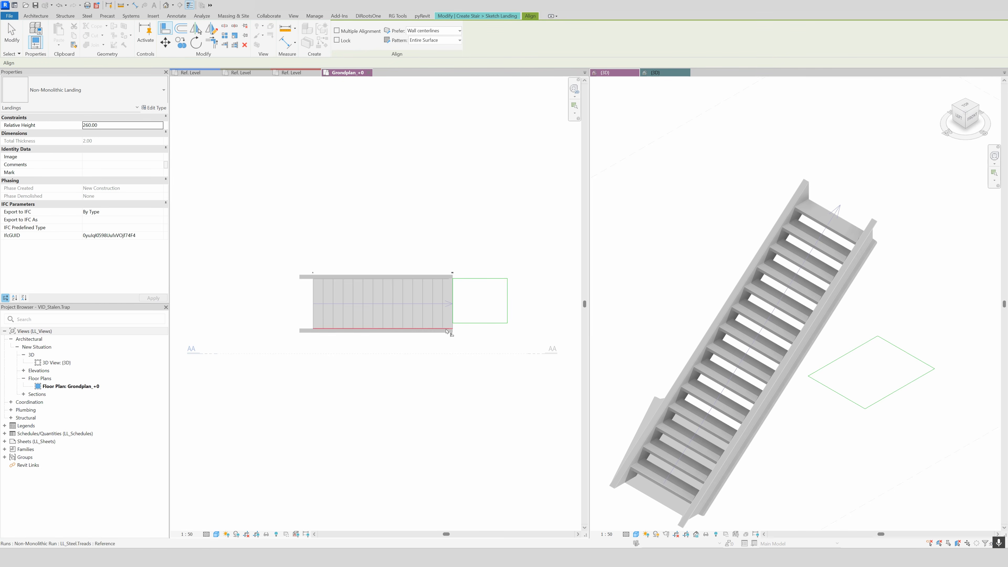
left_click(446, 330)
left_click(470, 322)
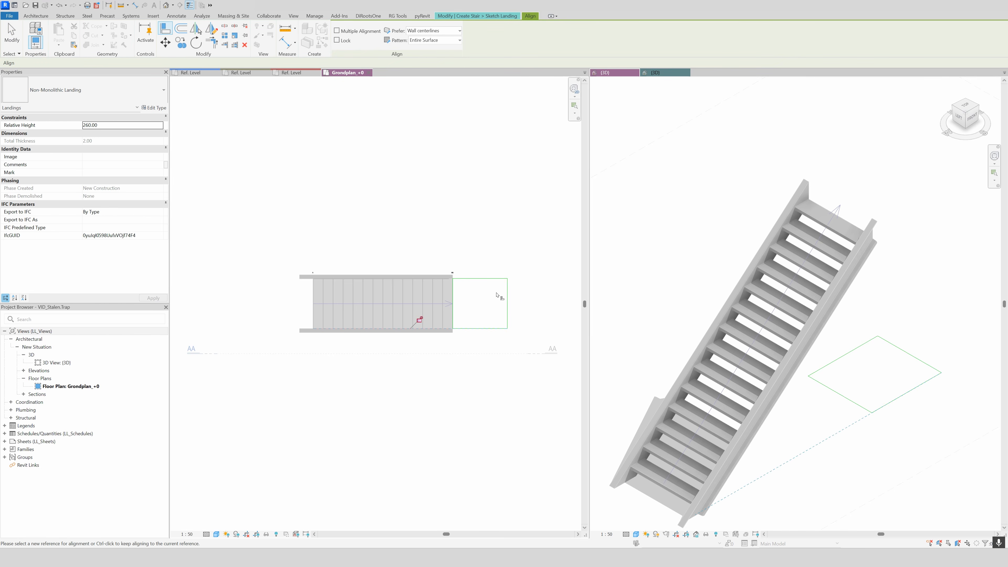
key("Escape")
key("Escape")
Step: Set the landing's length from the end of the run to 120 cm and finish the landing sketch
left_click(507, 293)
left_click(479, 338)
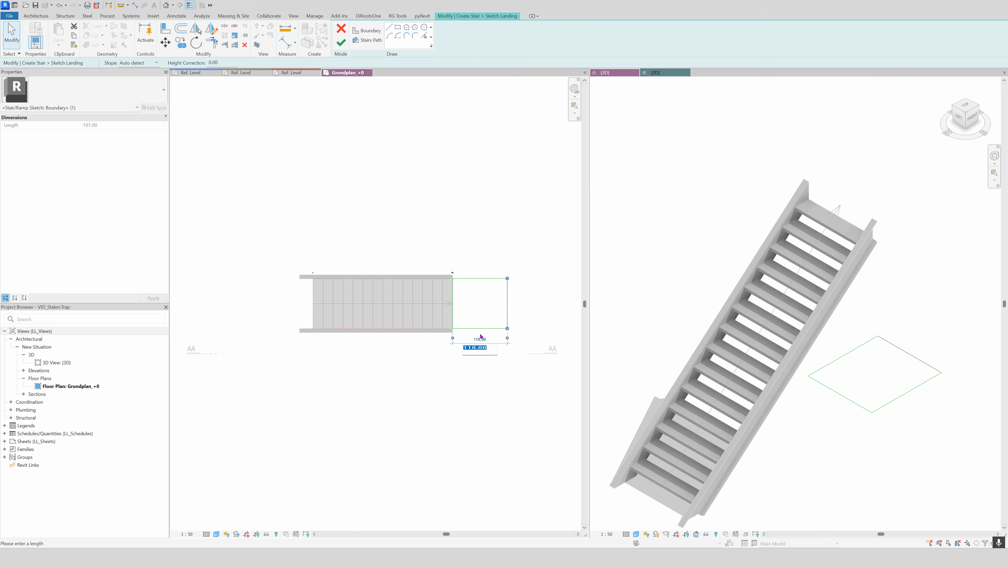
type("120")
key("Return")
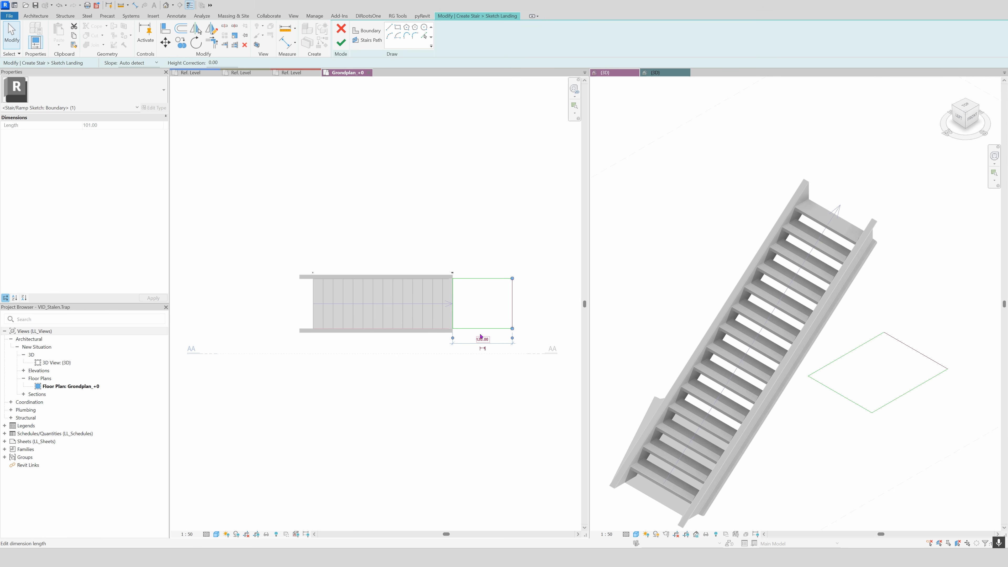
left_click(491, 206)
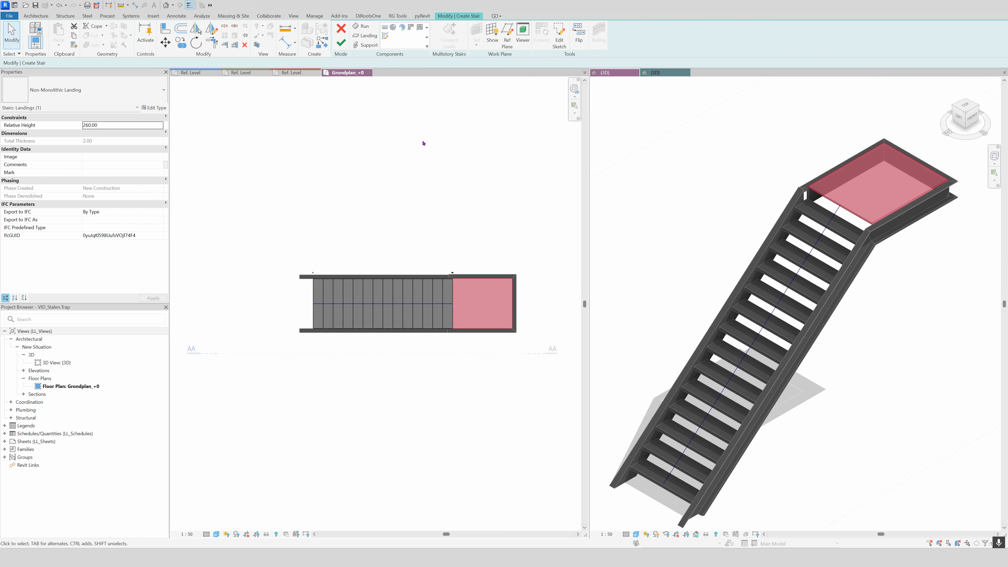
Step: Reopen the landing's sketch, align its upper edge in plan with the run's upper edge, and finish the sketch
left_click(558, 35)
scroll(459, 290, "up", 5)
scroll(455, 265, "up", 2)
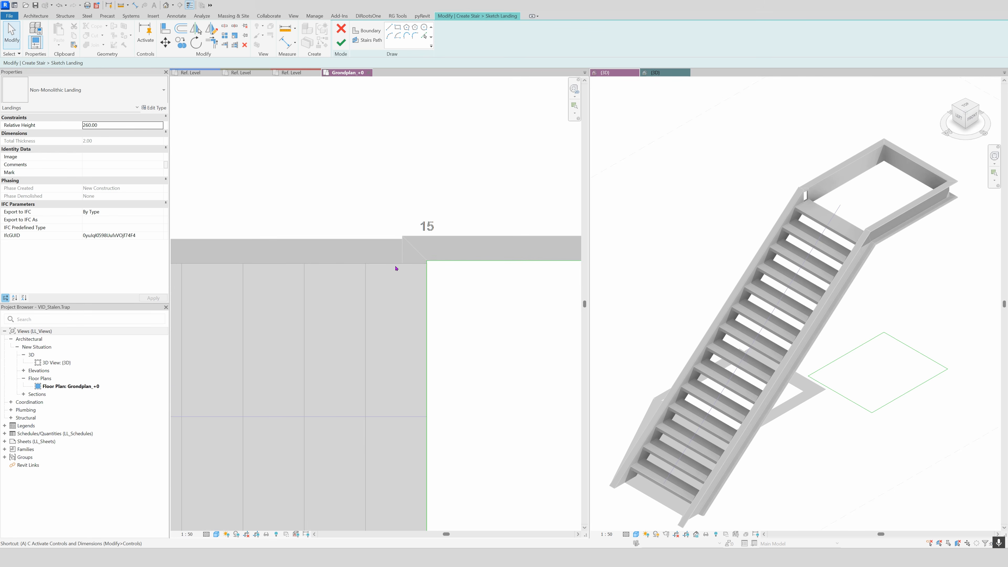
key("a")
key("l")
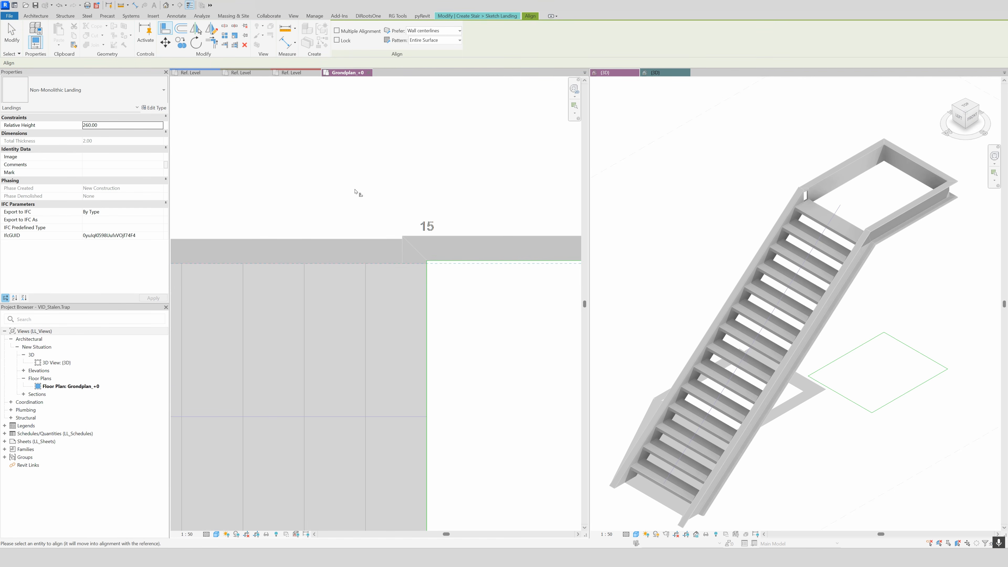
left_click(513, 260)
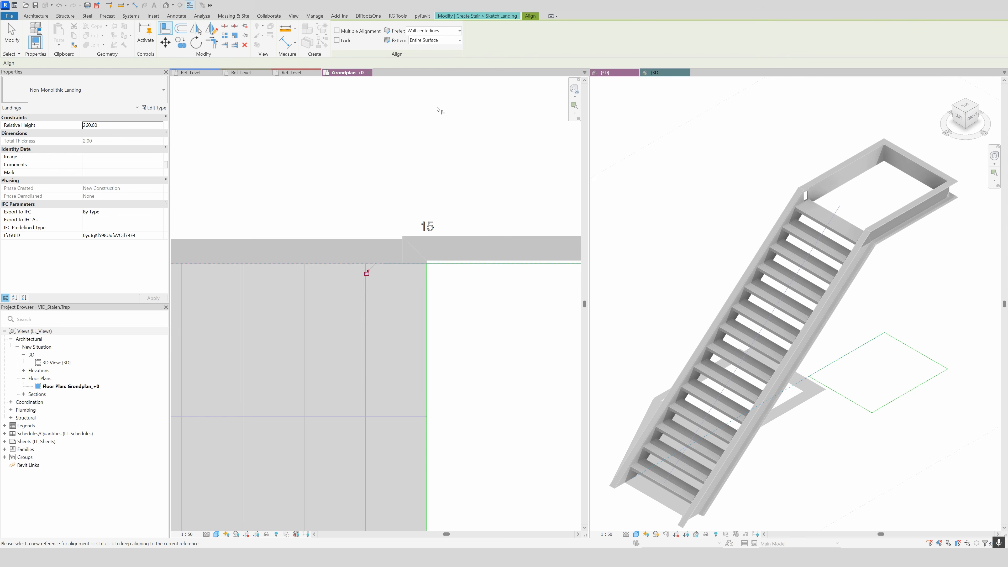
key("Escape")
key("Escape")
left_click(346, 43)
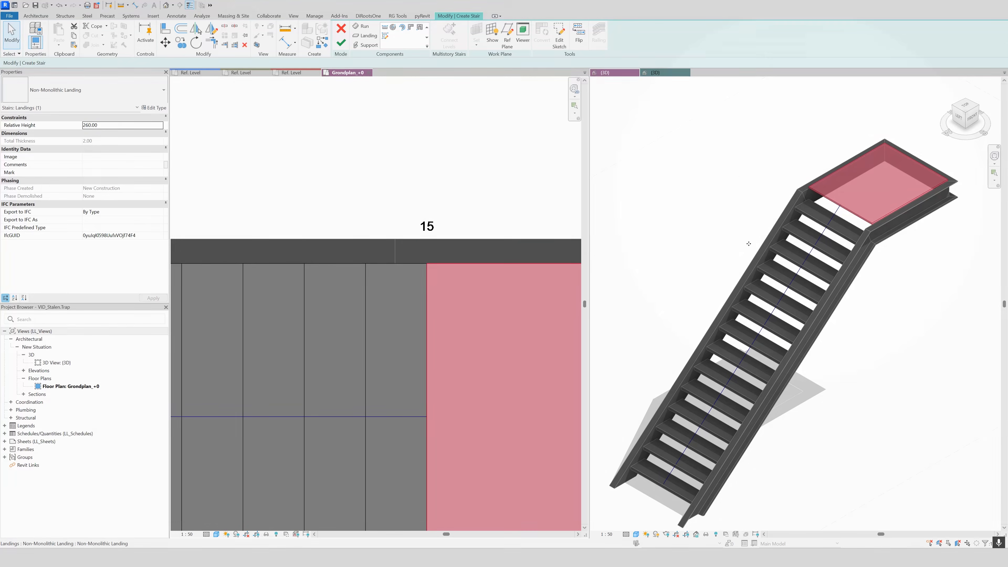
scroll(410, 293, "down", 6)
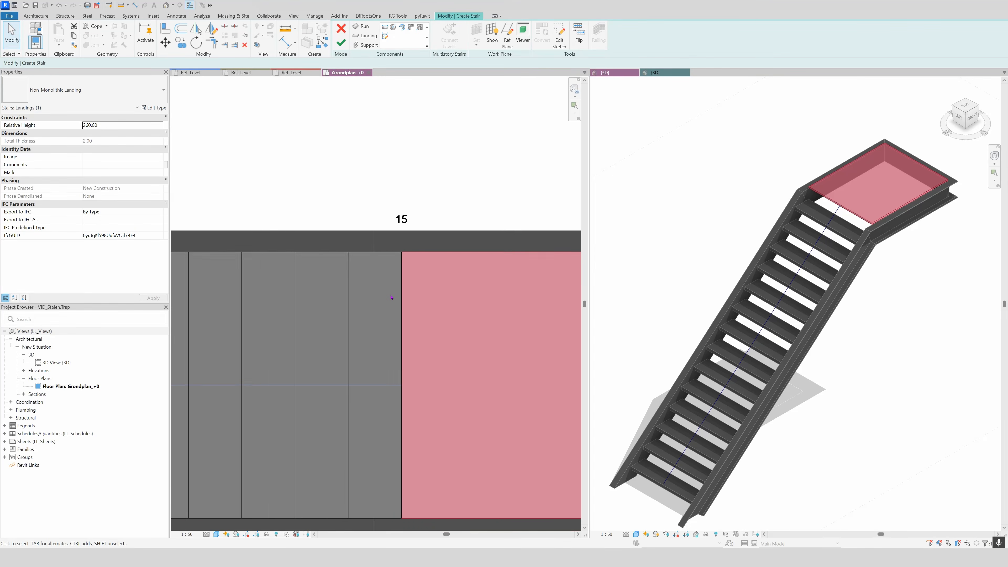
scroll(411, 294, "down", 2)
left_click(404, 222)
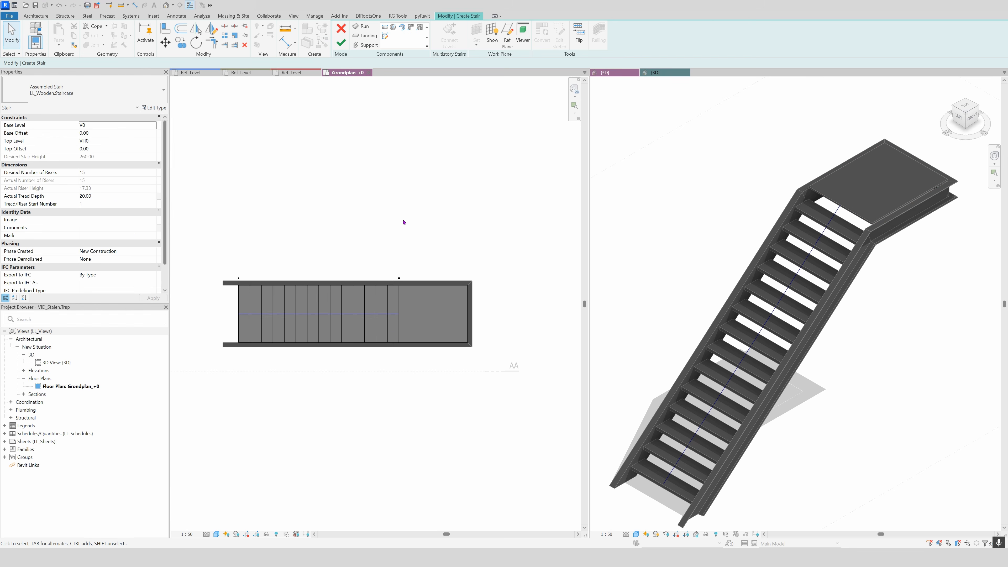
Step: Finish editing the stair and open the properties of its Non-Monolithic Landing type from the stair's type properties
left_click(340, 42)
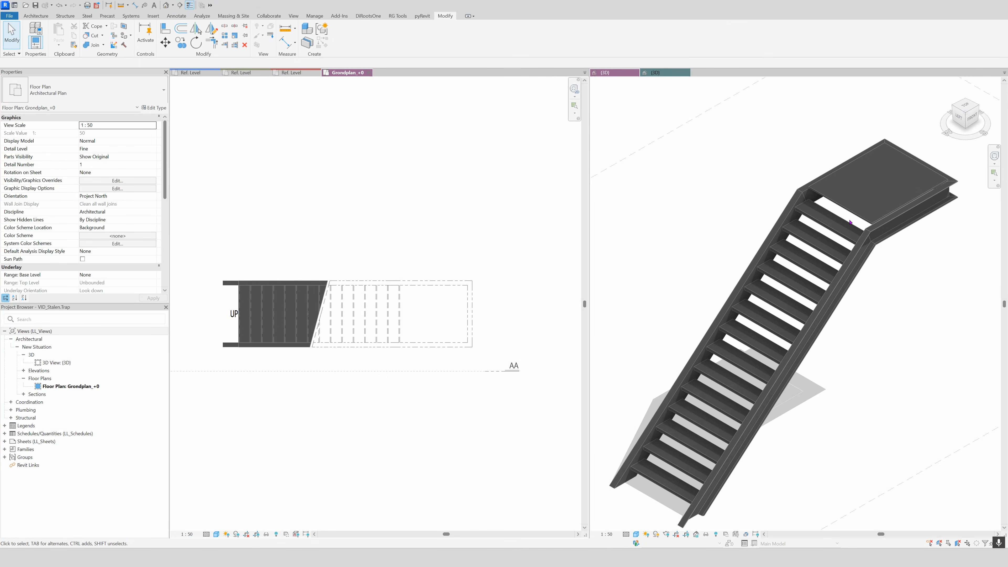
left_click(793, 140)
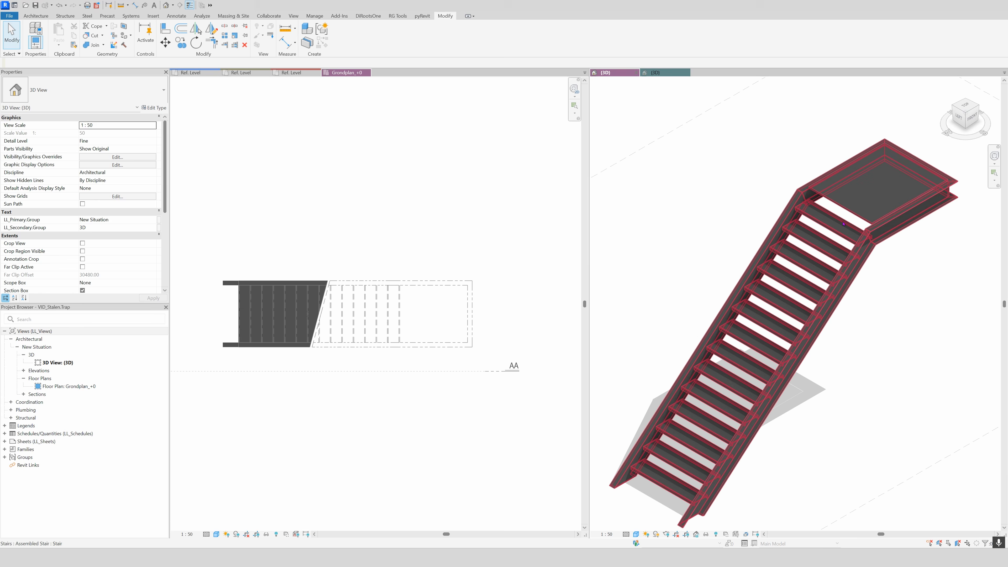
left_click(866, 235)
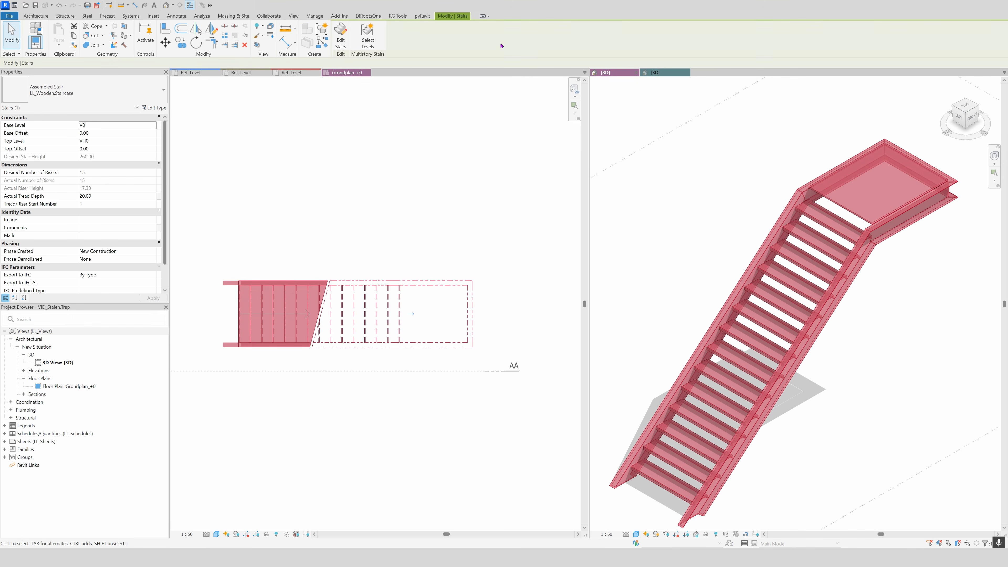
left_click(156, 108)
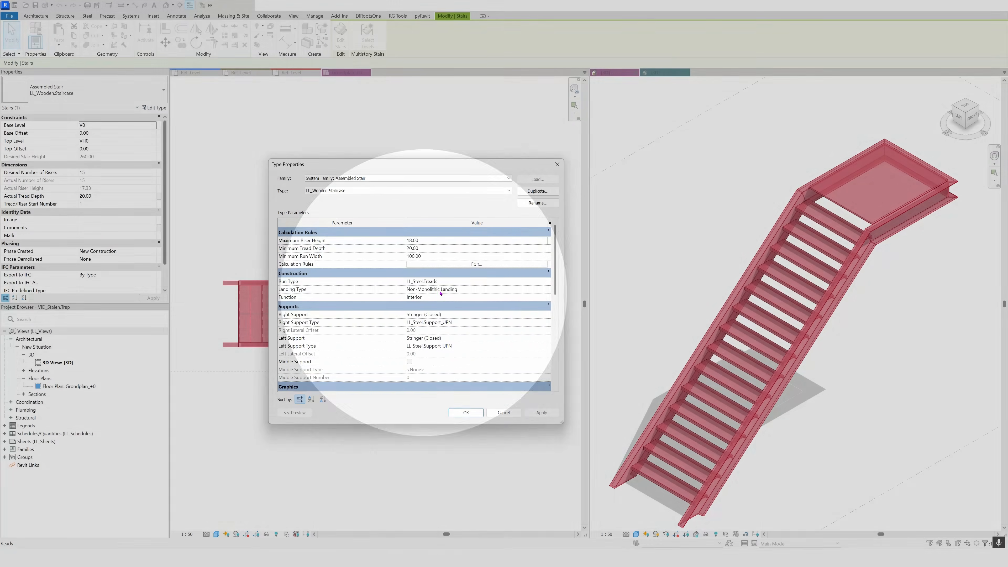
left_click(464, 290)
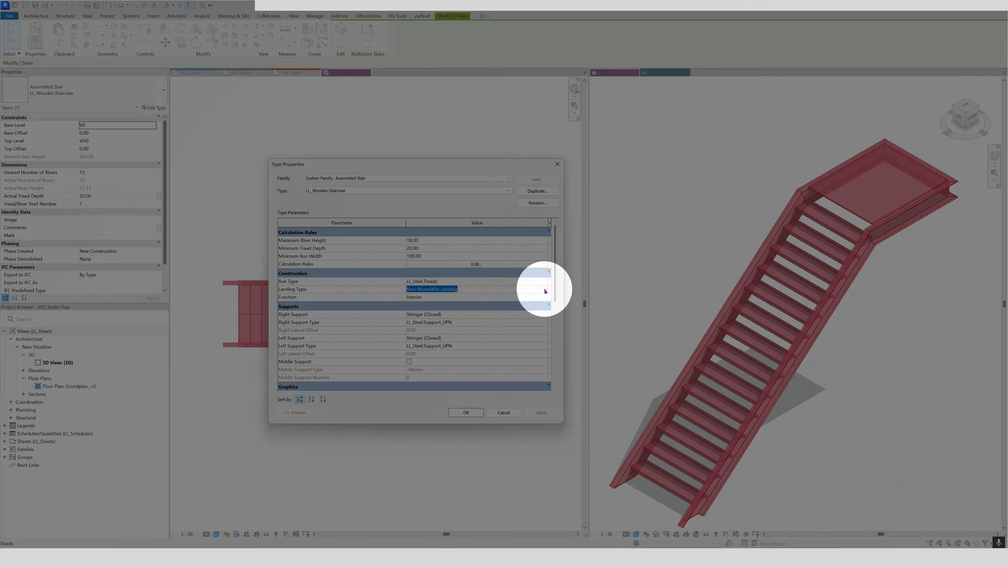
left_click(545, 291)
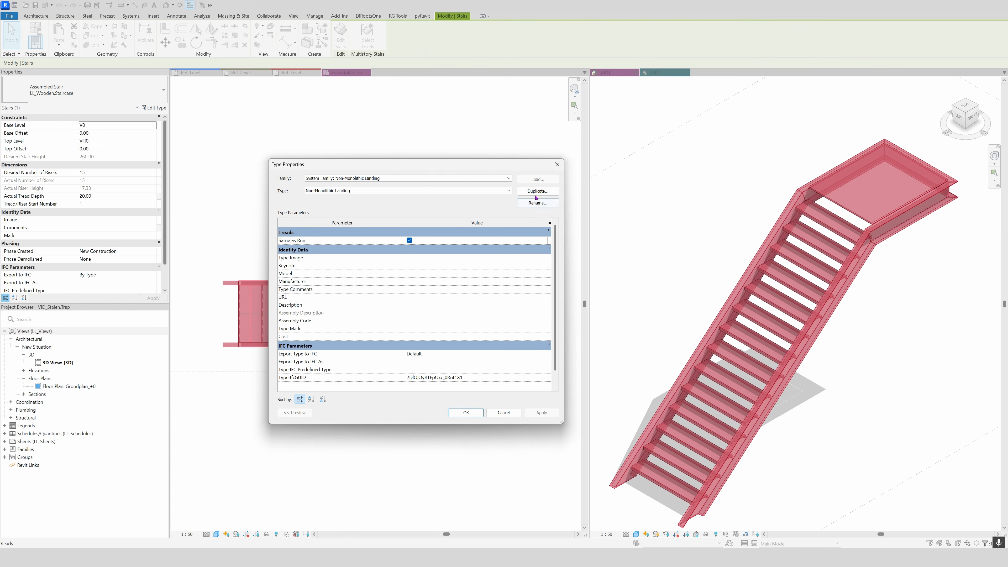
Step: Duplicate the Non-Monolithic Landing type under the name LL_Steel.Landing
left_click(543, 191)
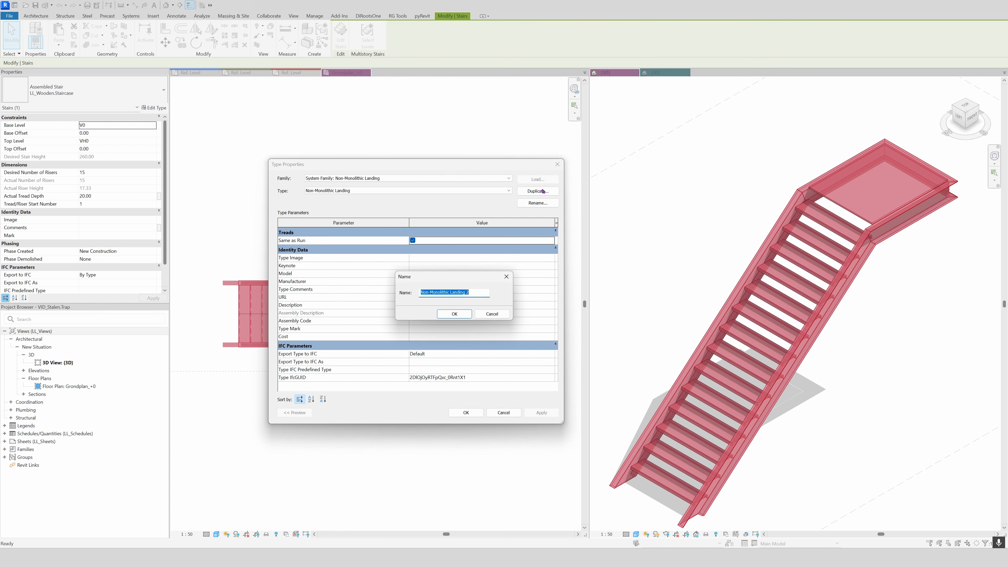
type("H")
key("BackSpace")
key("BackSpace")
key("BackSpace")
key("BackSpace")
type("LL_Steel.Landing")
left_click(454, 314)
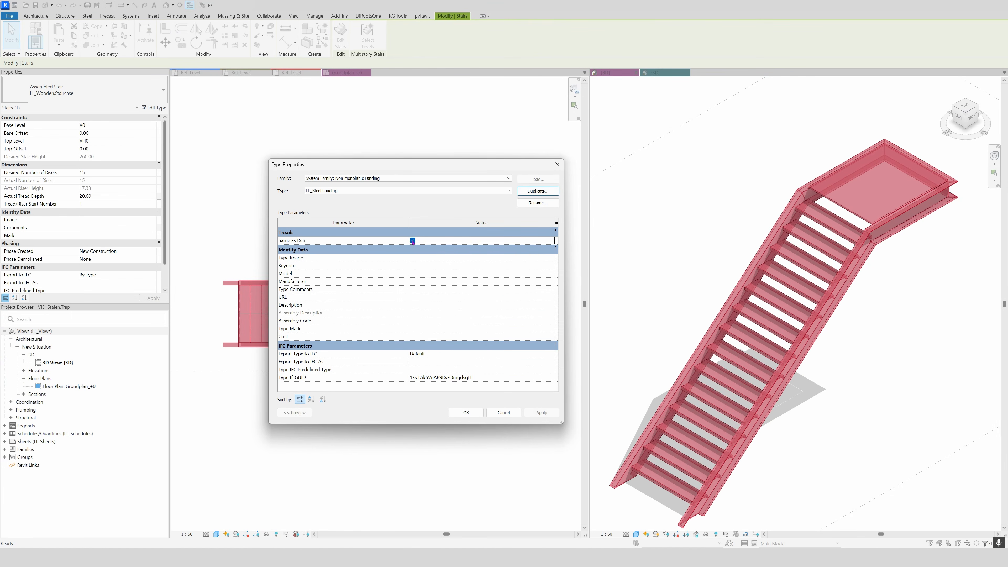
Step: Turn off Same as Run for the LL_Steel.Landing type, set its tread material to LL_Aluminium.Zwart, and accept the type properties
left_click(412, 240)
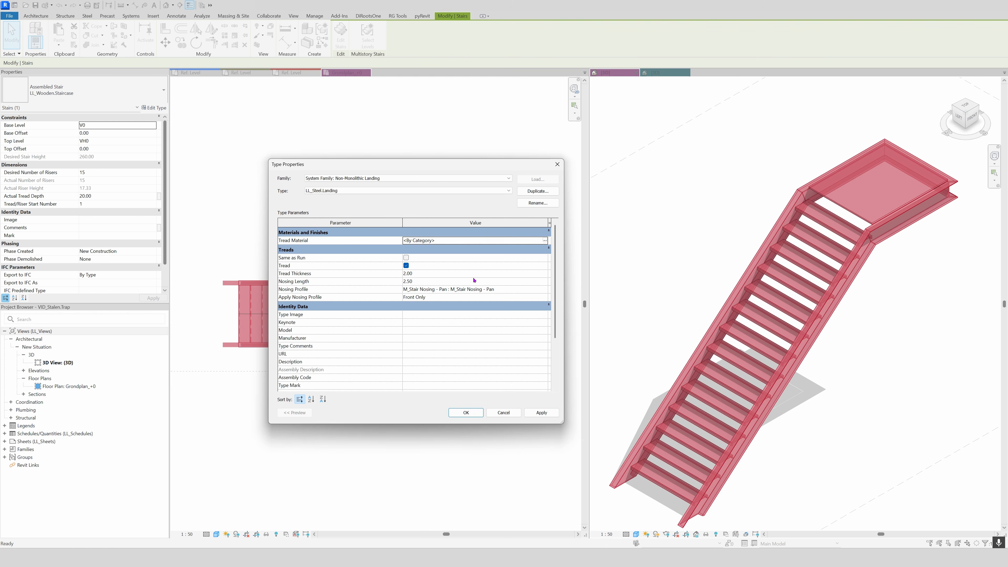
left_click(544, 242)
type("a")
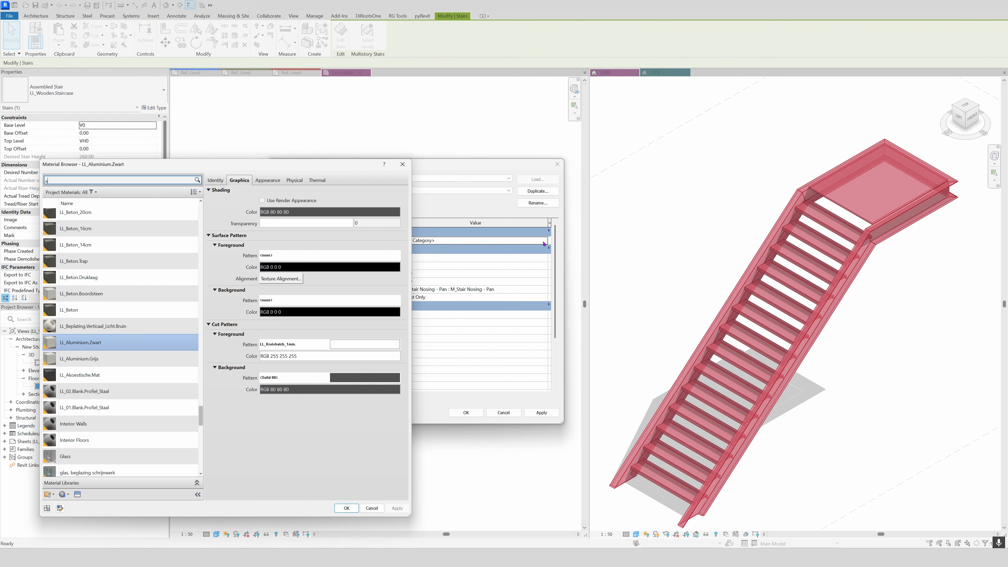
type("lum")
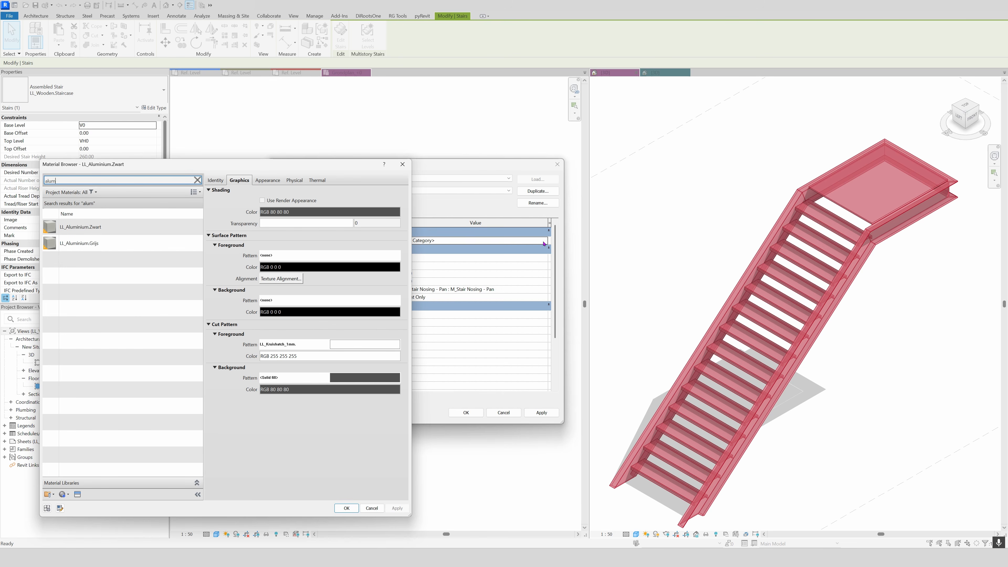
left_click(77, 232)
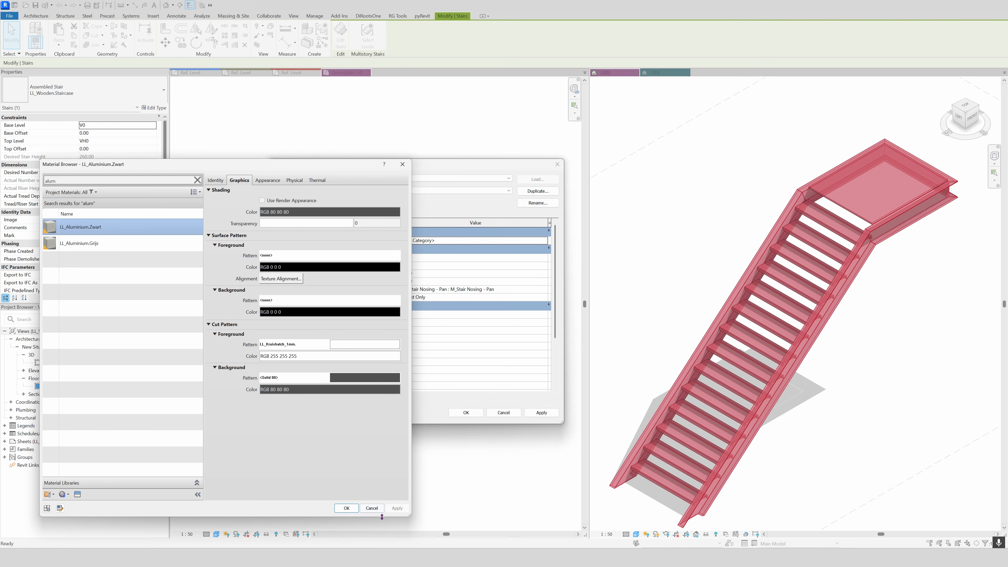
left_click(346, 508)
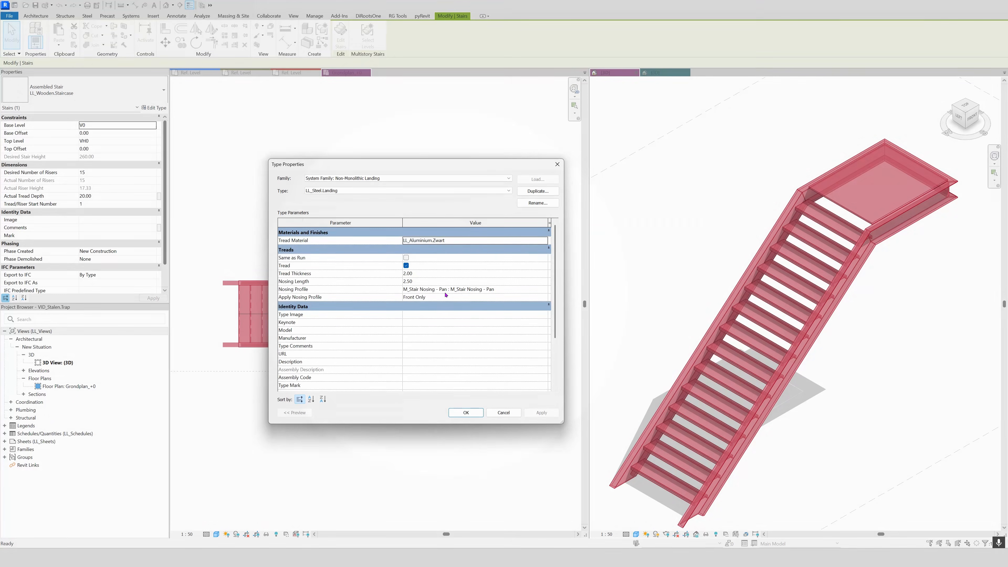
left_click(462, 413)
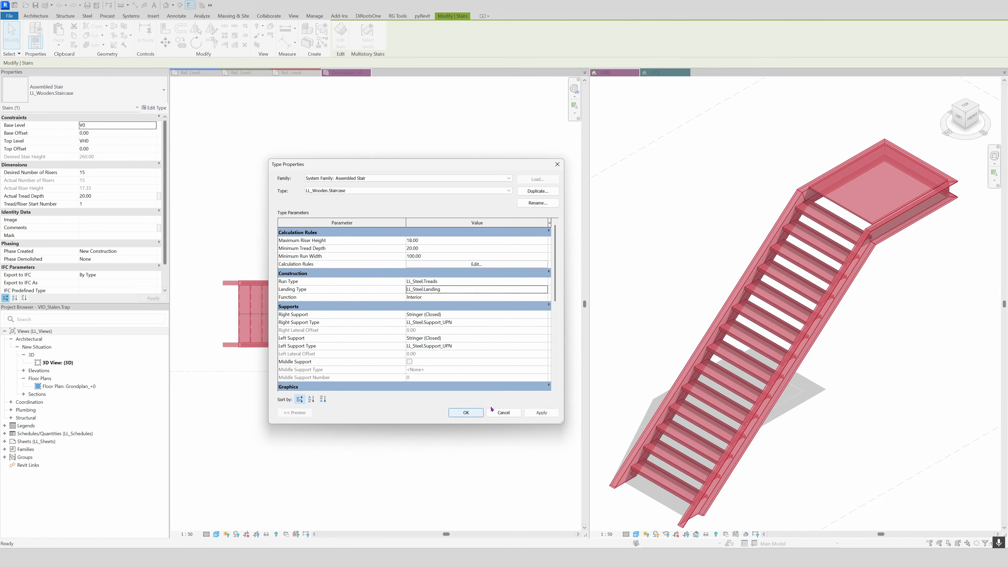
left_click(466, 412)
left_click(692, 250)
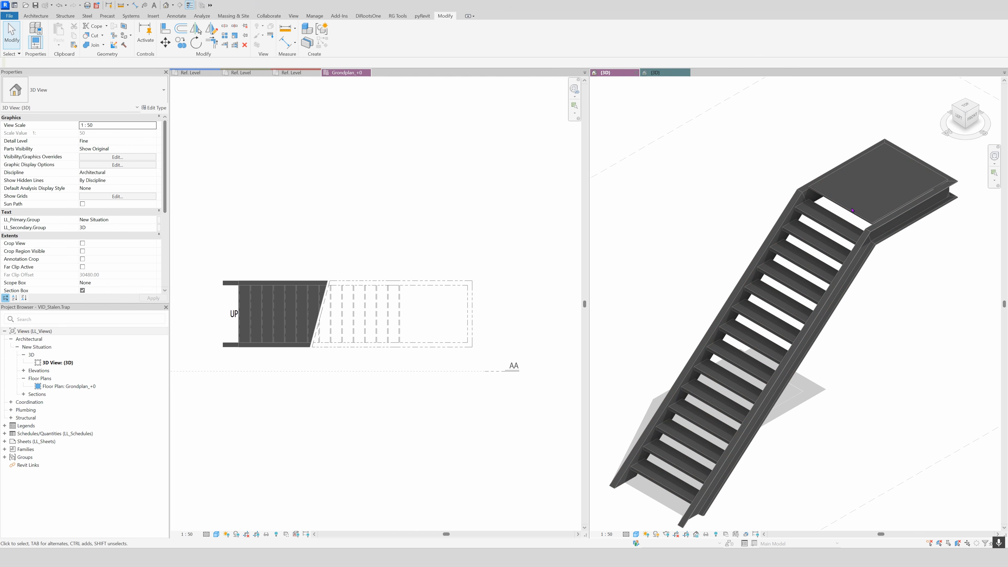
Step: Check the landing edge in the example Stalen.Trap model and load the LL_PF_Steel.Nose profile family into the VID_Stalen.Trap project
left_click(660, 72)
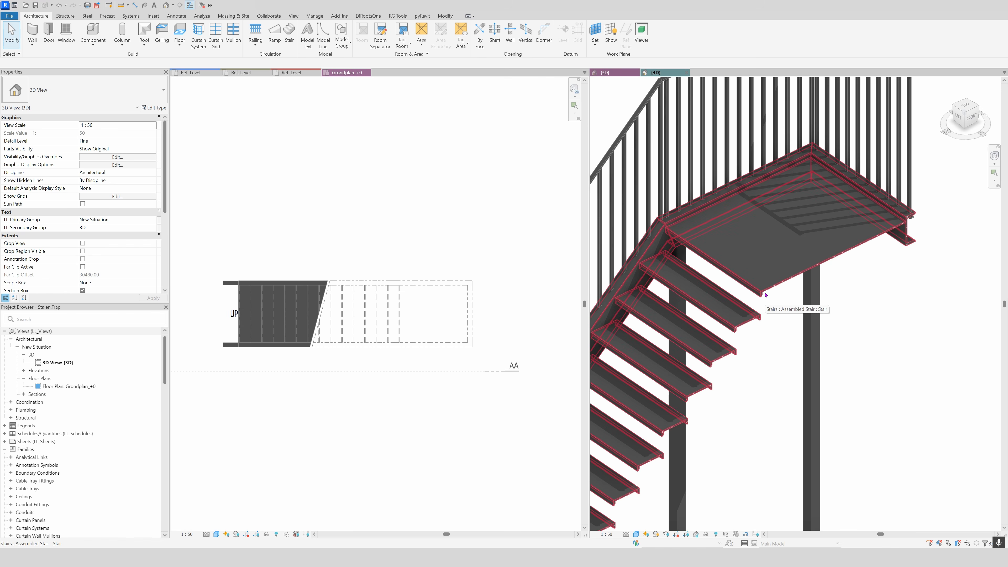
left_click(292, 73)
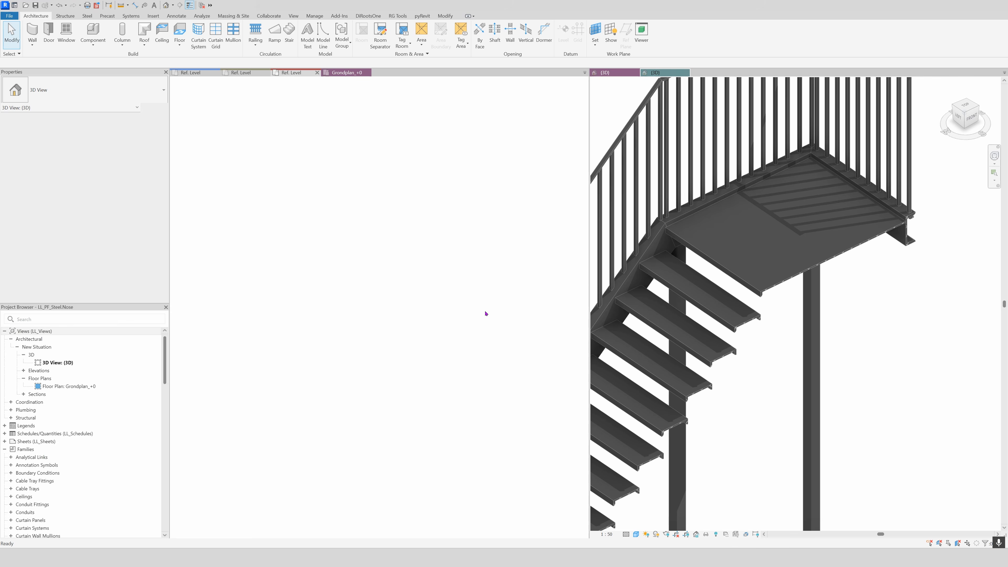
left_click(547, 309)
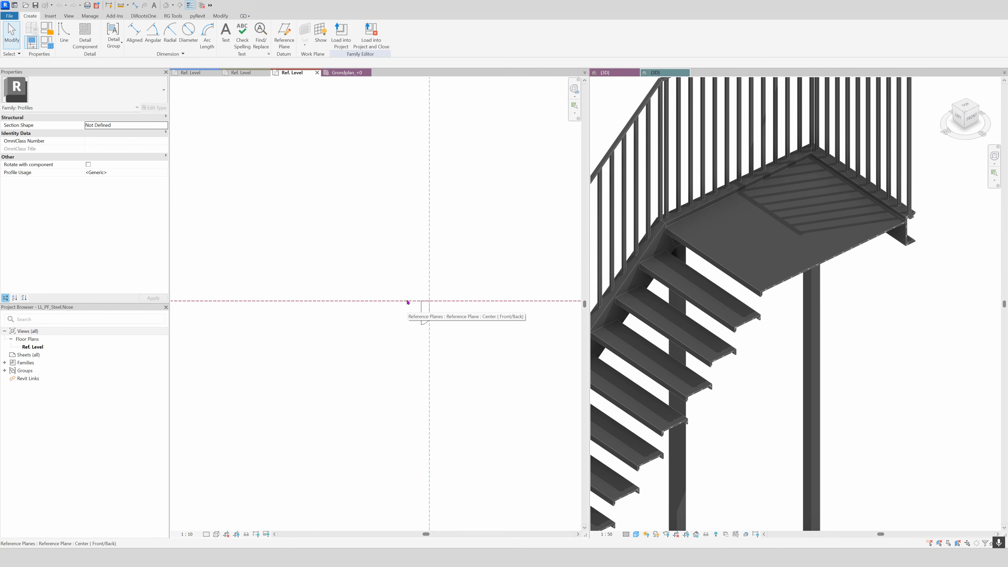
left_click(341, 34)
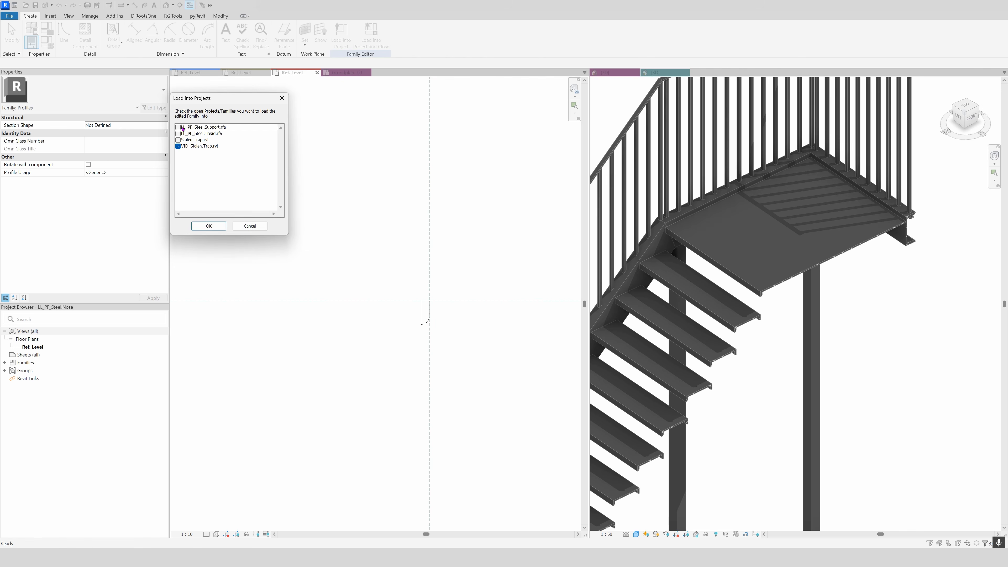
left_click(209, 225)
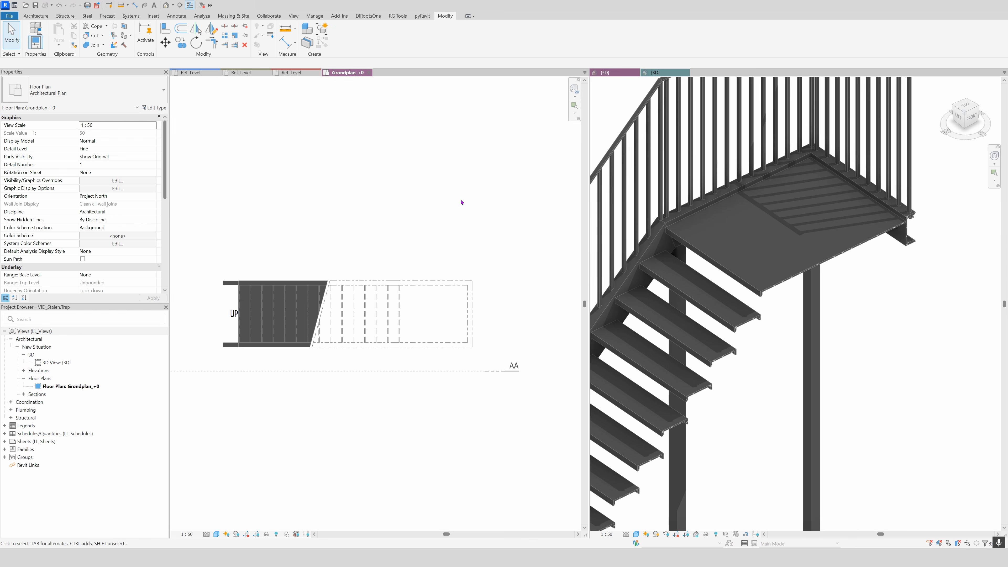
Step: Set the nosing profile of the stair's LL_Steel.Landing type to LL_PF_Steel.Nose and accept the type properties
left_click(605, 72)
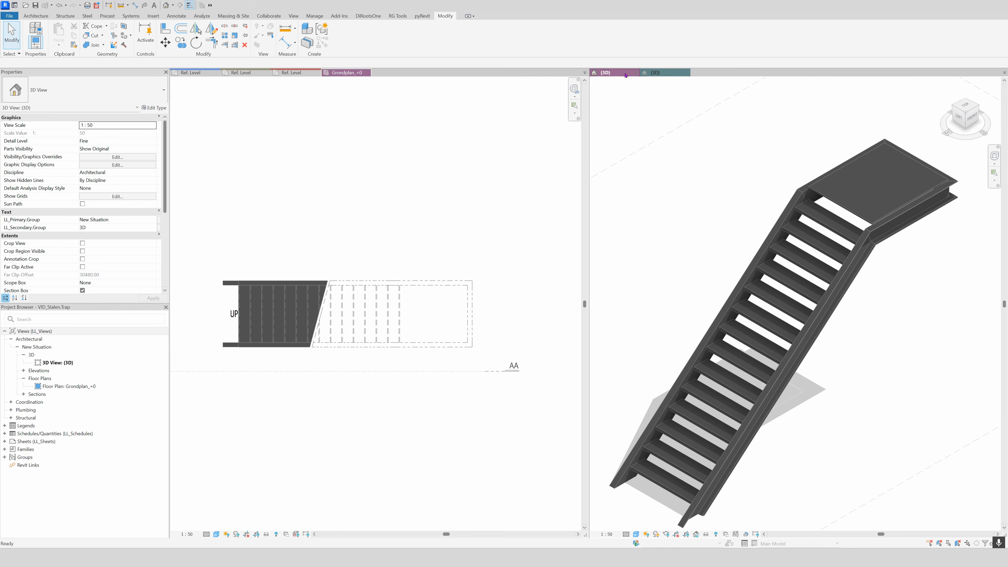
left_click(886, 239)
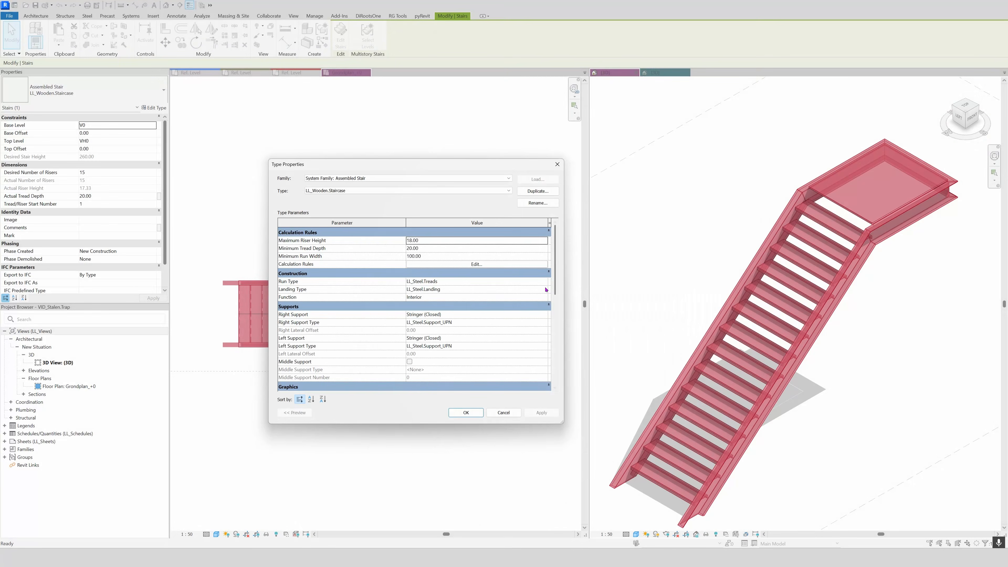
left_click(546, 290)
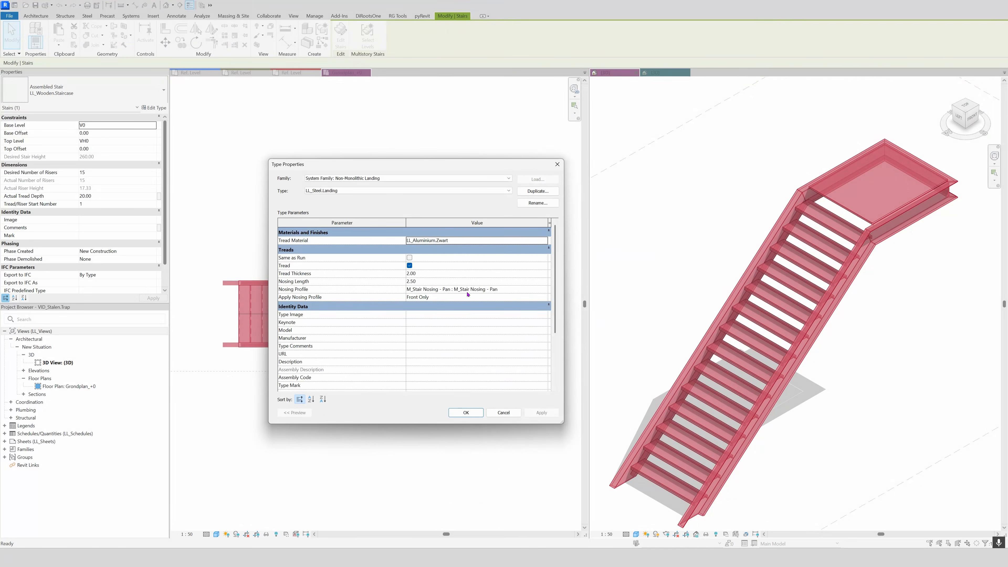
left_click(517, 290)
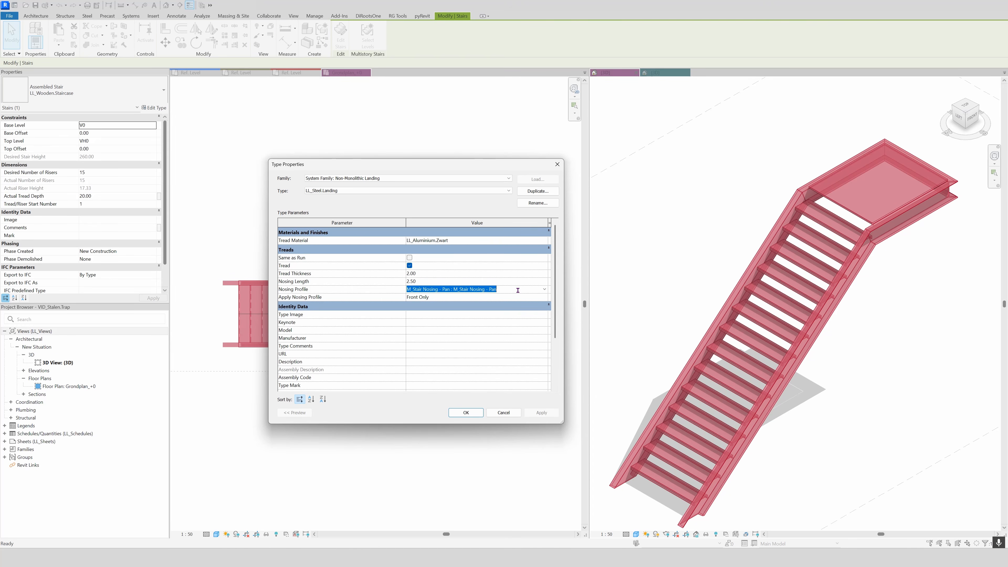
left_click(546, 290)
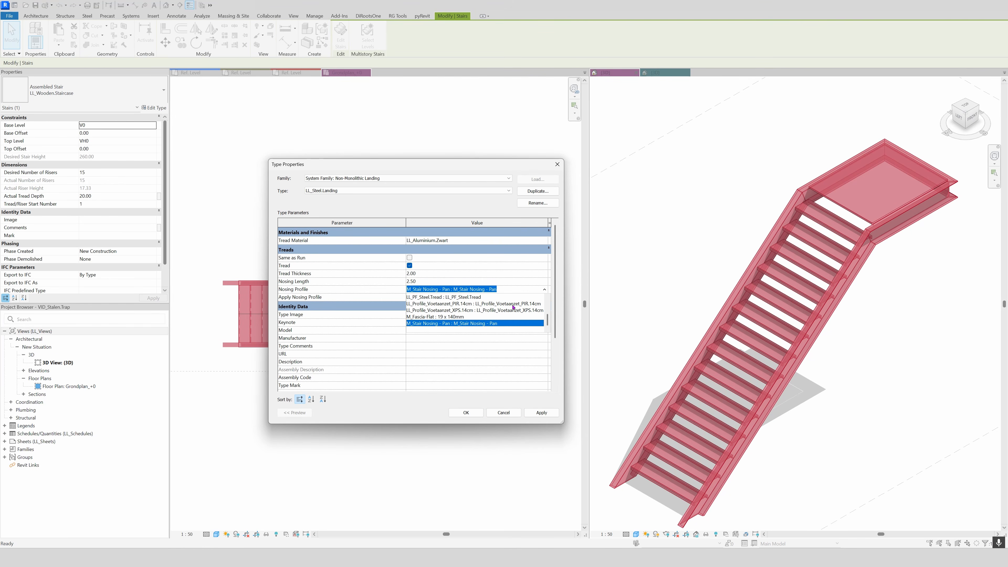
scroll(513, 307, "up", 4)
scroll(513, 306, "down", 2)
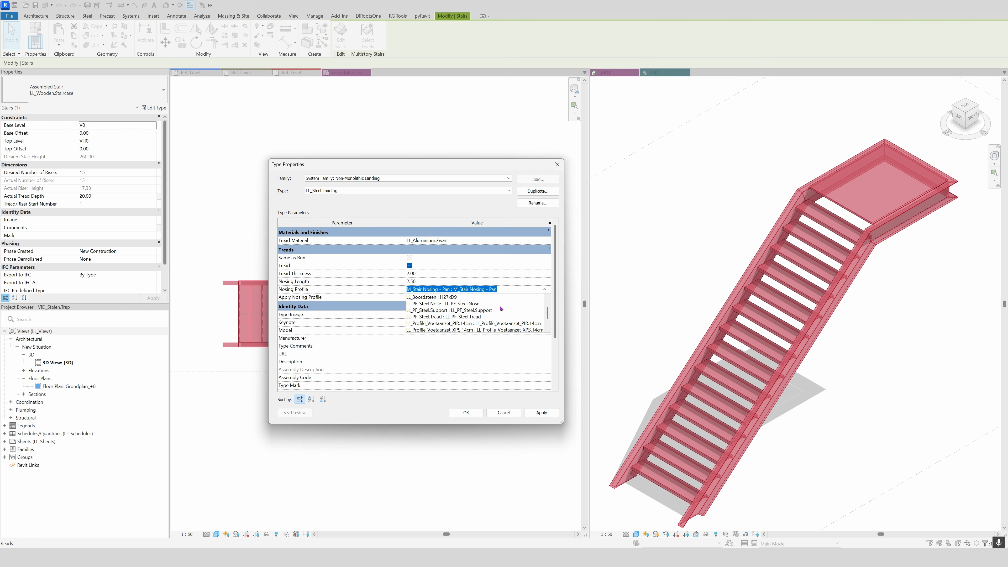
left_click(463, 304)
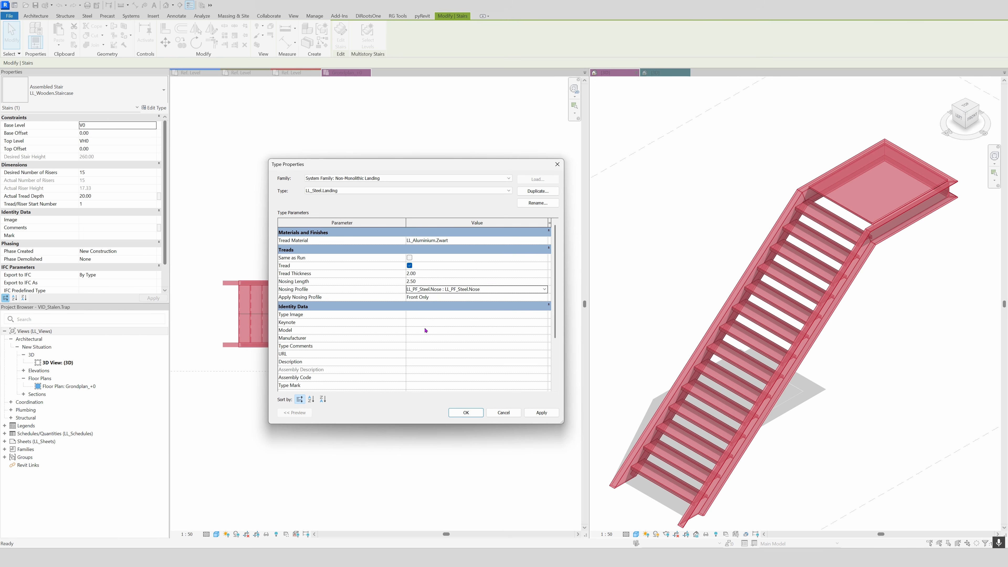
left_click(538, 414)
left_click(465, 413)
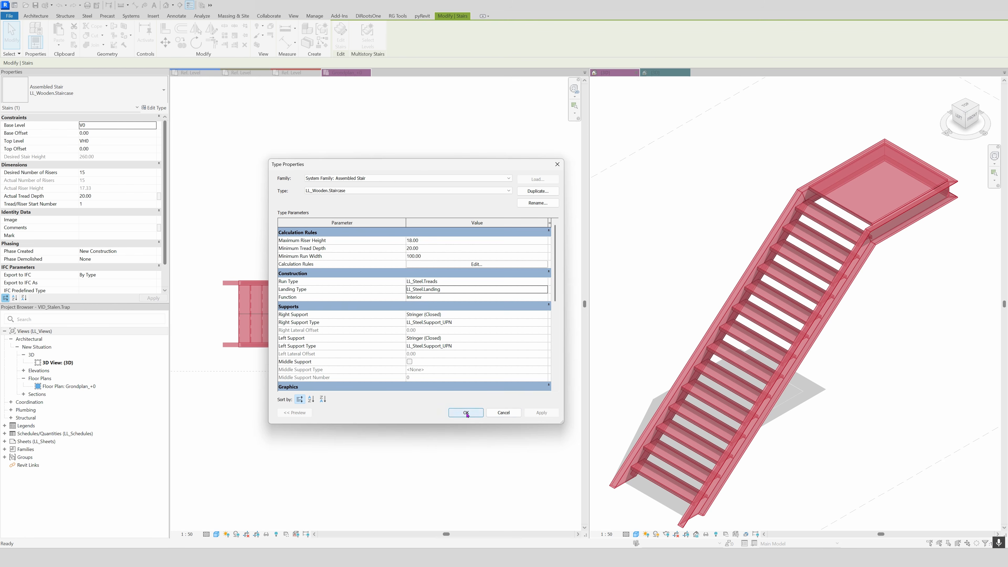
left_click(466, 413)
key("Escape")
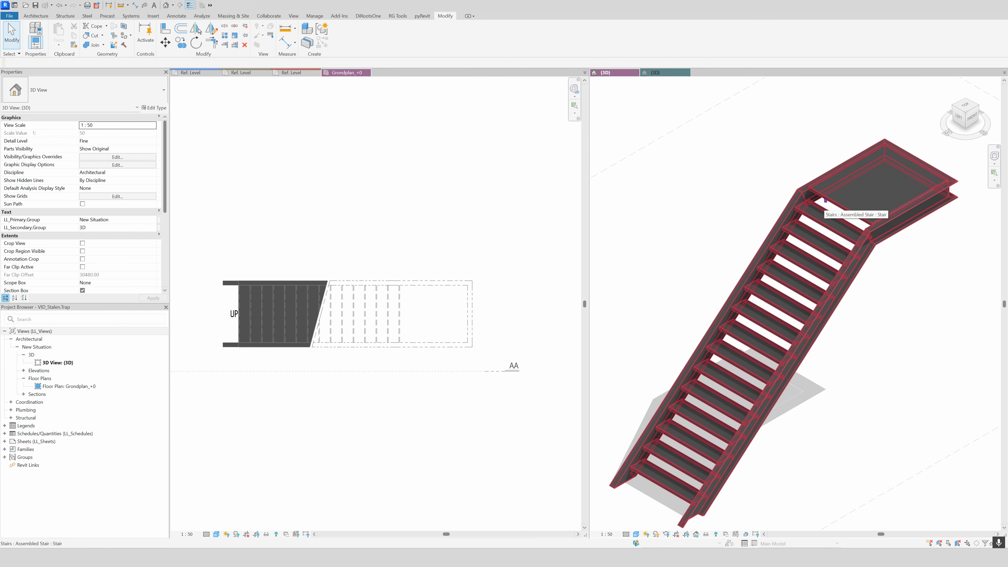
Step: Move the section box's long side face inward in the 3D view to cut lengthwise through the stair and inspect the landing's nosing
left_click(954, 453)
scroll(782, 378, "down", 2)
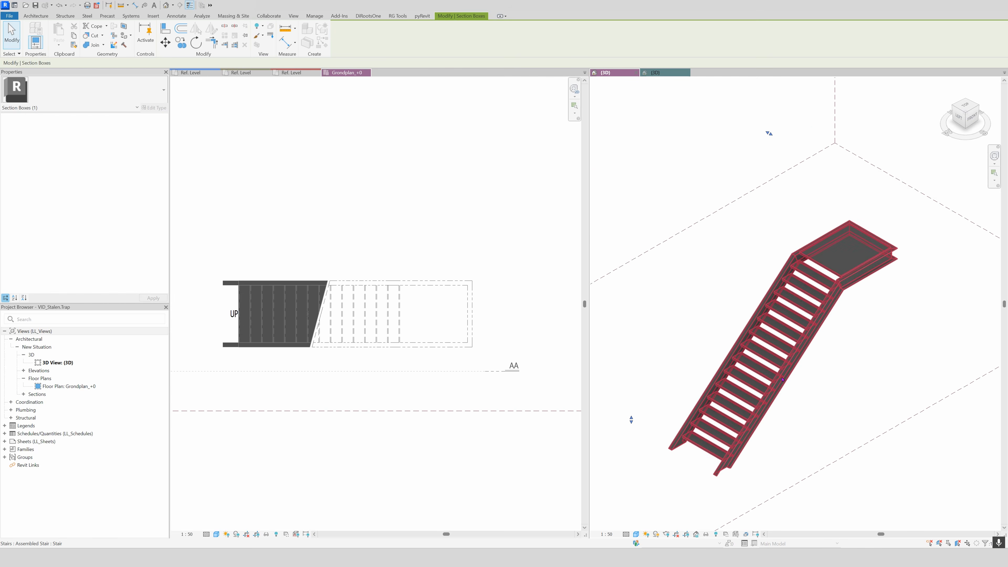
middle_click_drag(839, 364, 831, 366)
scroll(842, 356, "down", 4)
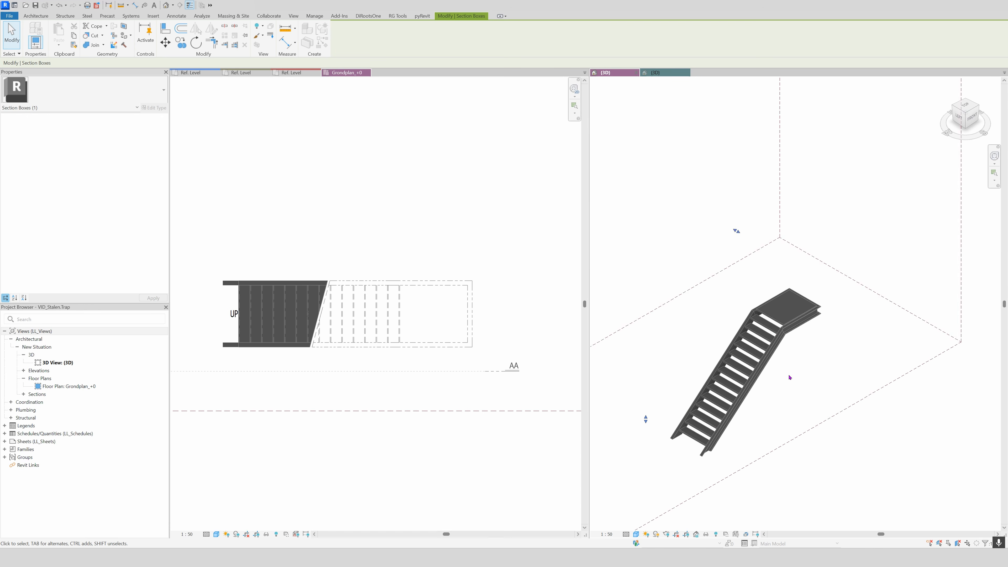
left_click_drag(751, 268, 717, 249)
scroll(783, 332, "up", 5)
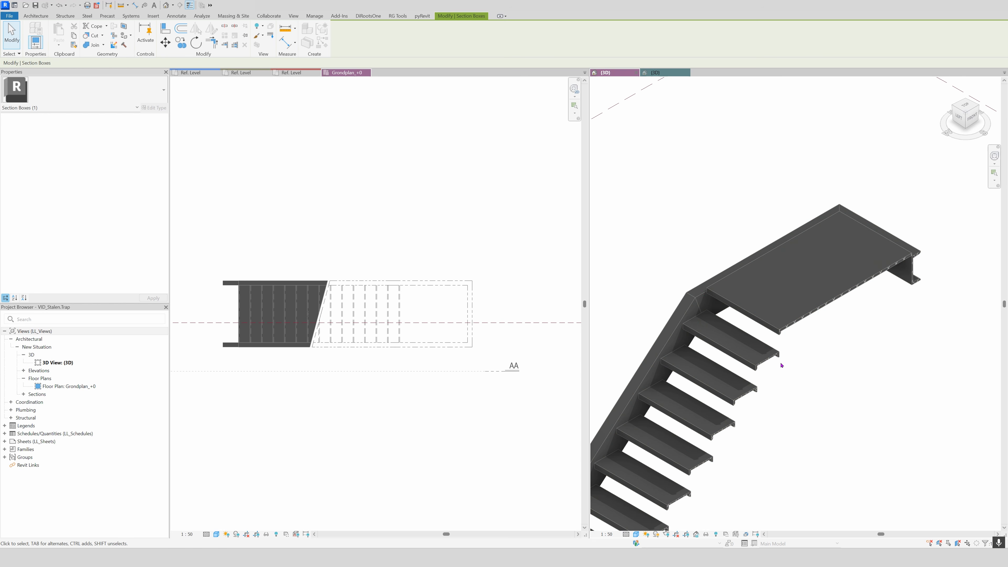
scroll(790, 353, "down", 5)
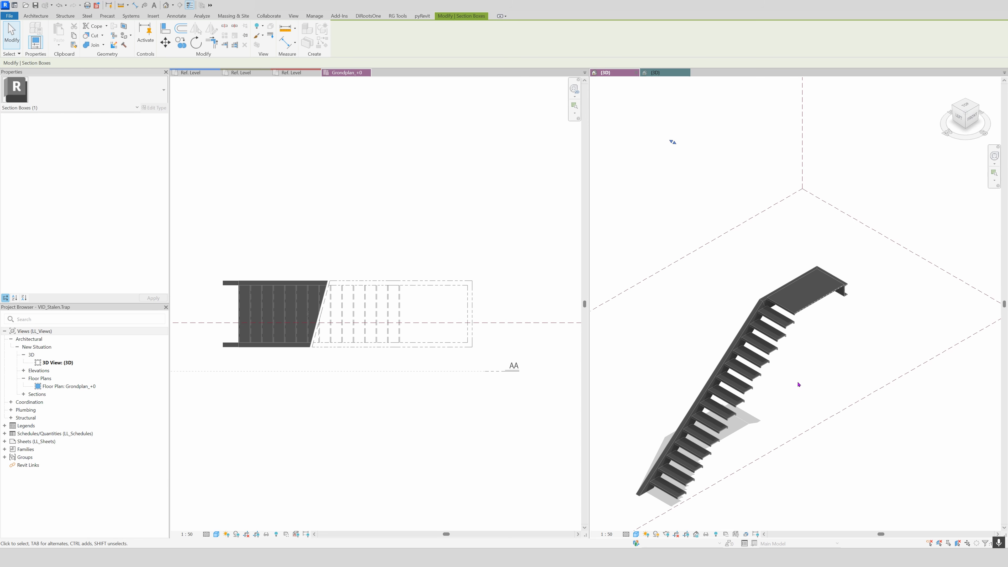
middle_click_drag(799, 383, 797, 350)
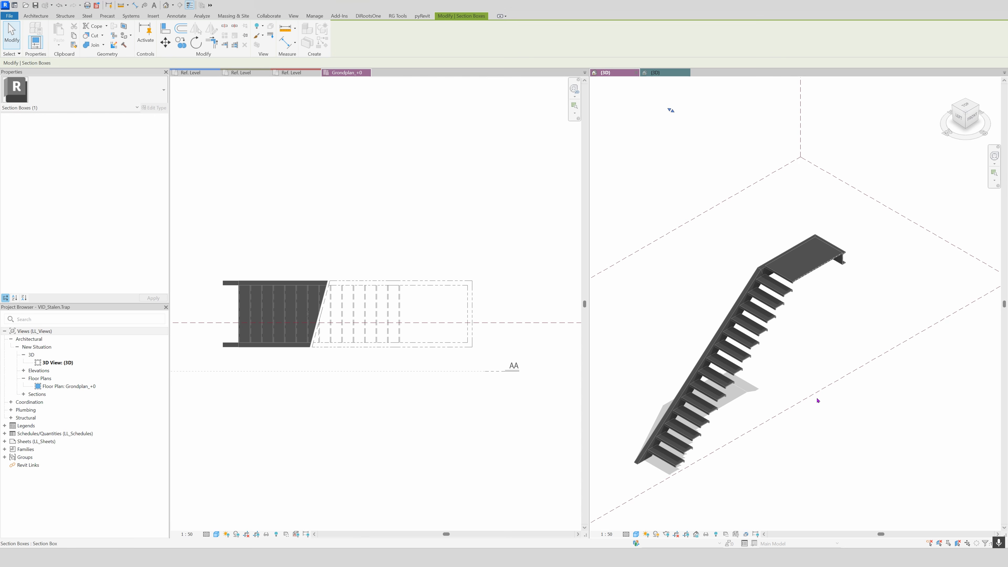
scroll(714, 218, "down", 3)
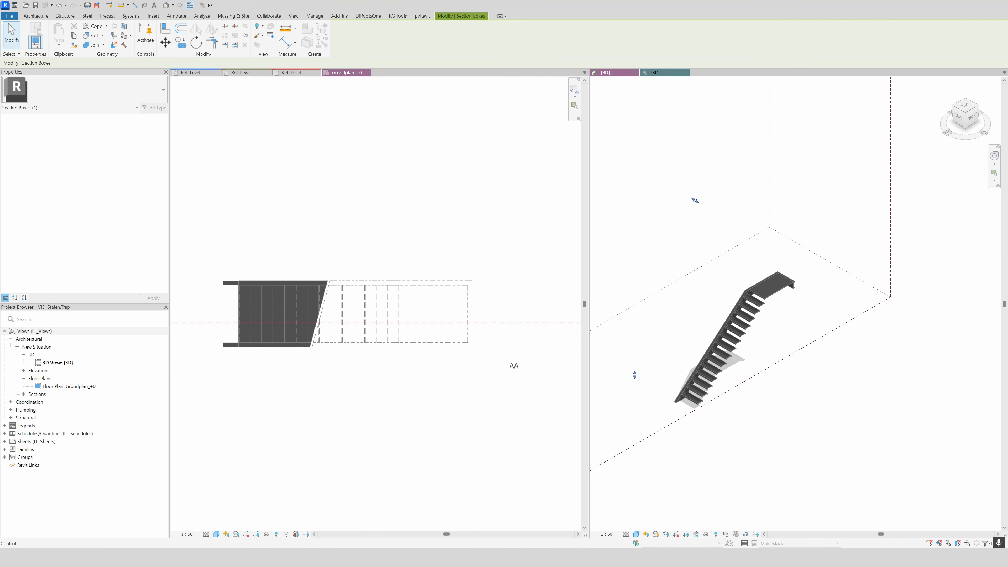
Step: Move the section box's long side face back outward in the 3D view so the box encloses the whole stair
left_click_drag(696, 201, 718, 214)
scroll(759, 336, "up", 4)
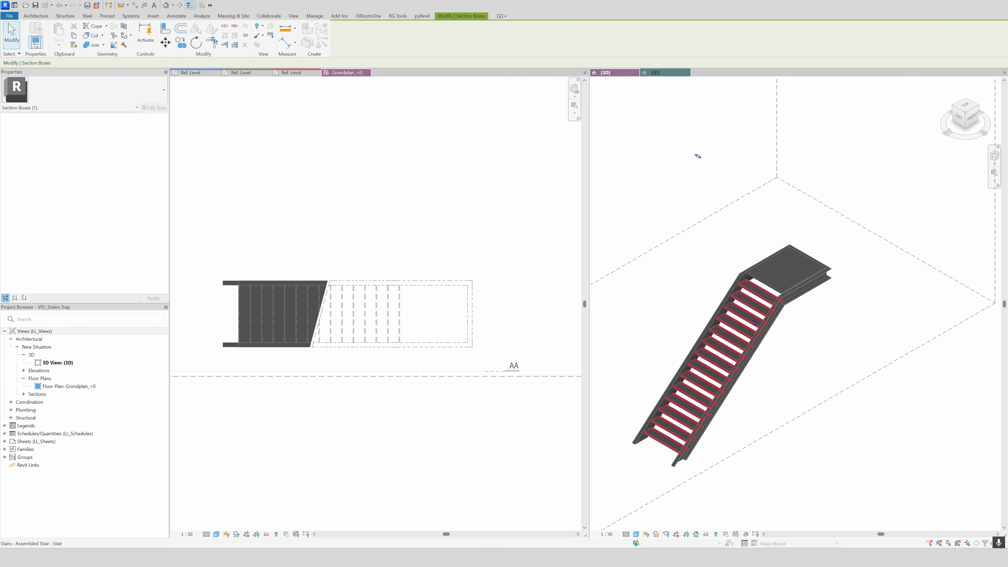
scroll(839, 364, "up", 2)
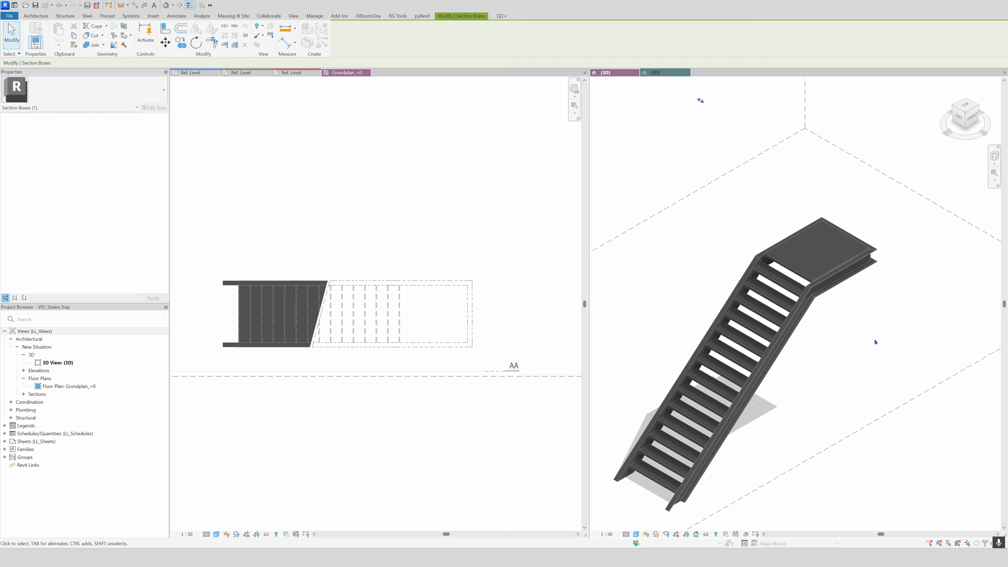
left_click(764, 185)
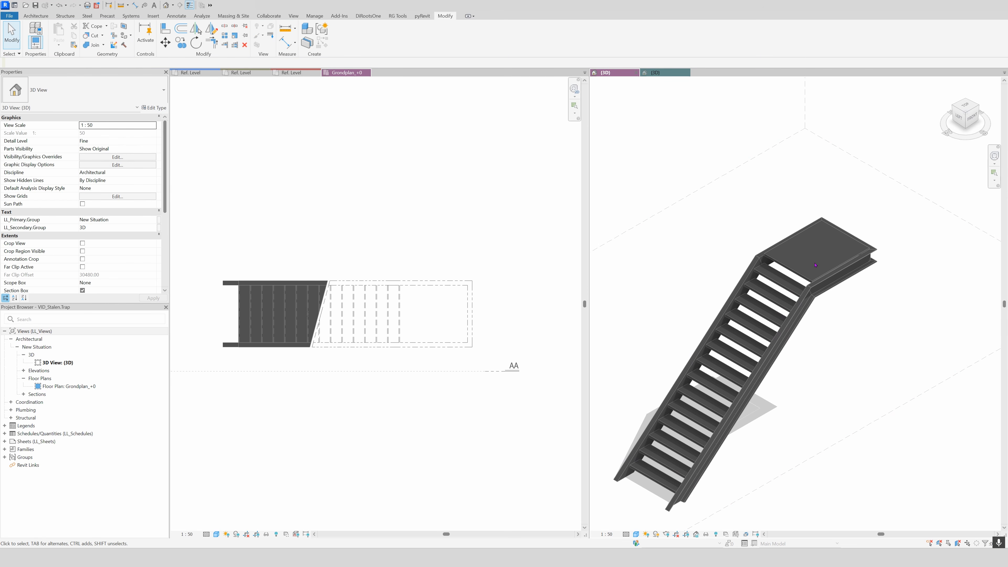
Step: Open the stair's type properties and then those of its right support type, LL_Steel.Support_UPN
left_click(820, 280)
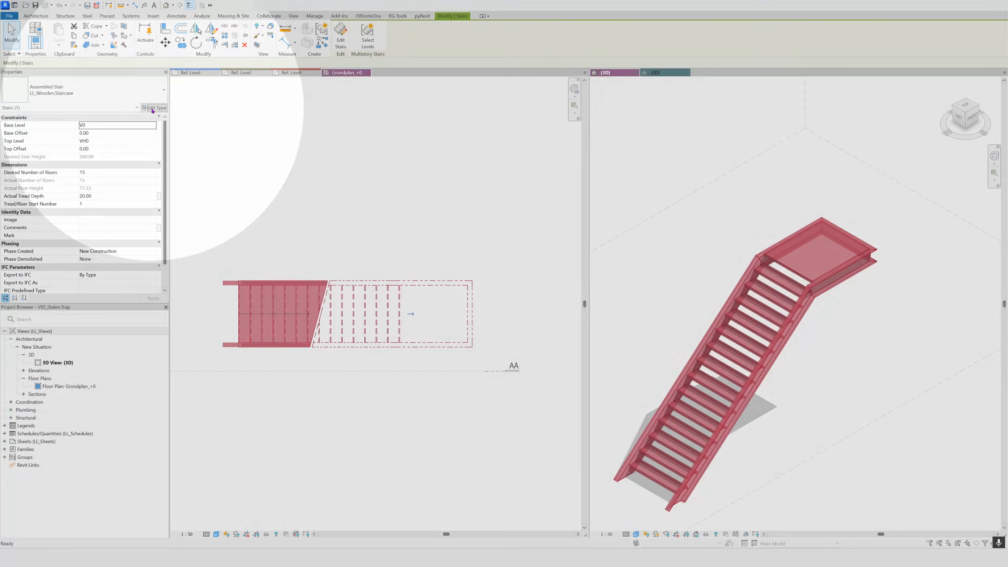
left_click(152, 108)
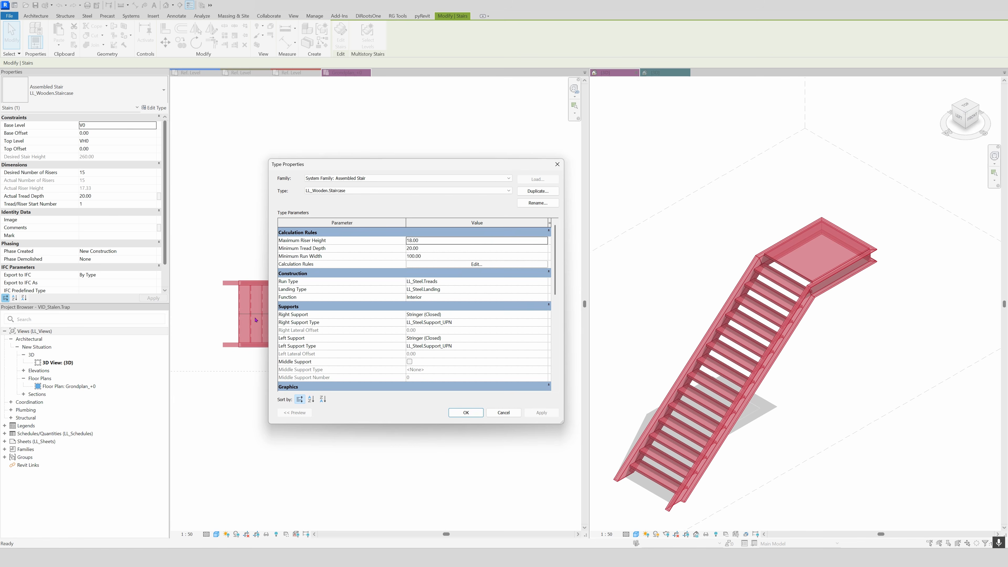
key("ctrl")
key("ctrl")
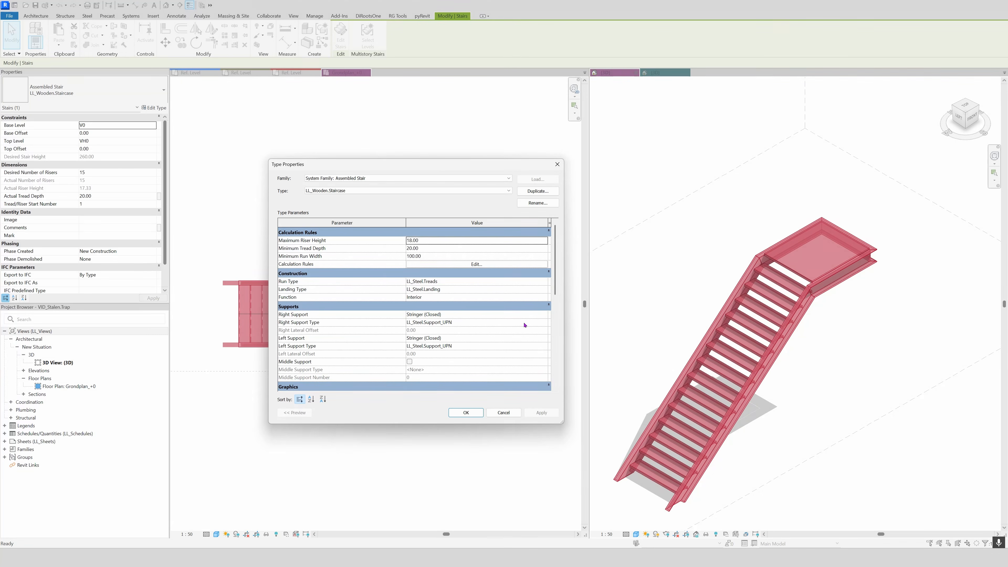
left_click(511, 323)
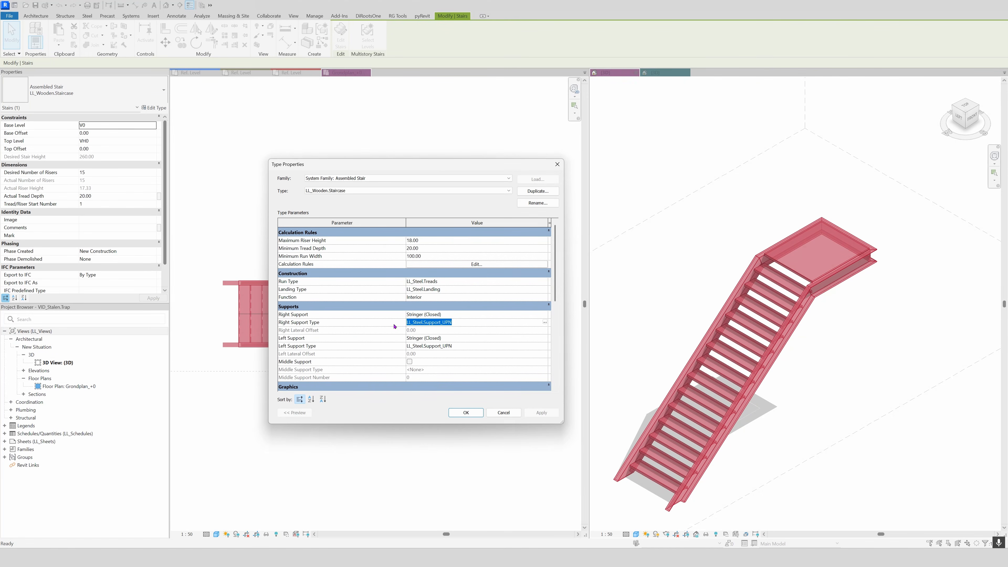
left_click(545, 322)
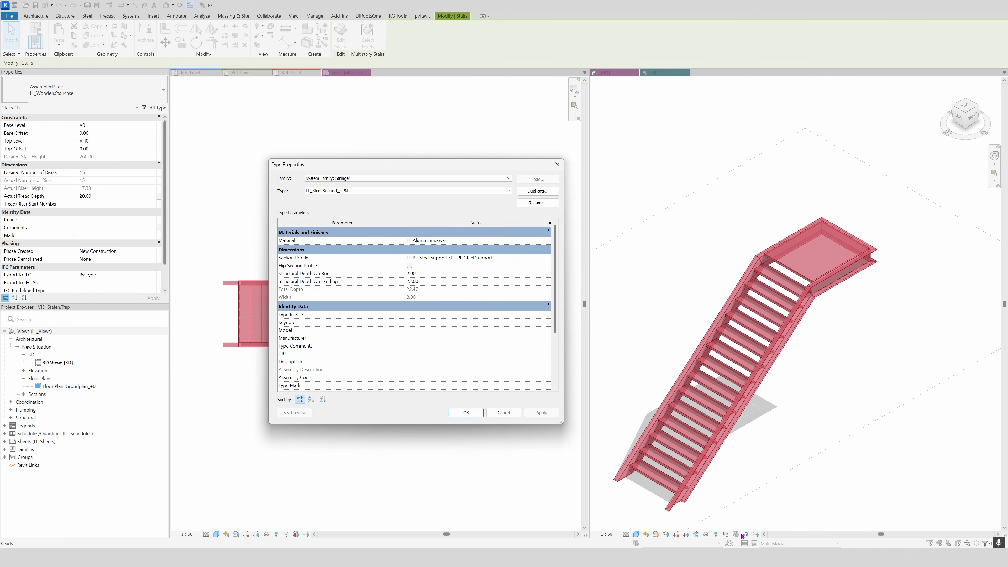
key("ctrl")
key("ctrl")
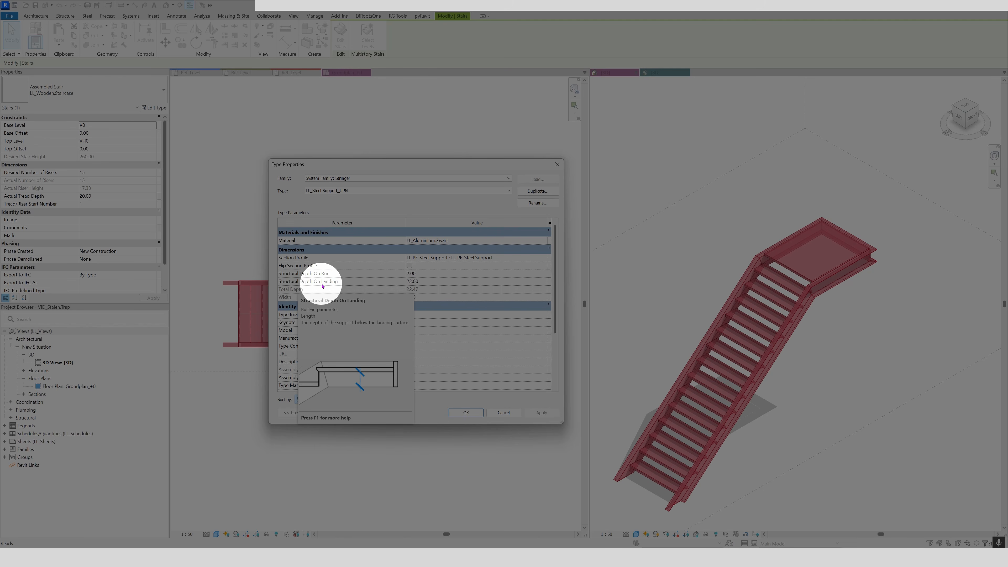
Step: Try a Structural Depth On Landing of 5 for the LL_Steel.Support_UPN stringer type and apply it
left_click(468, 281)
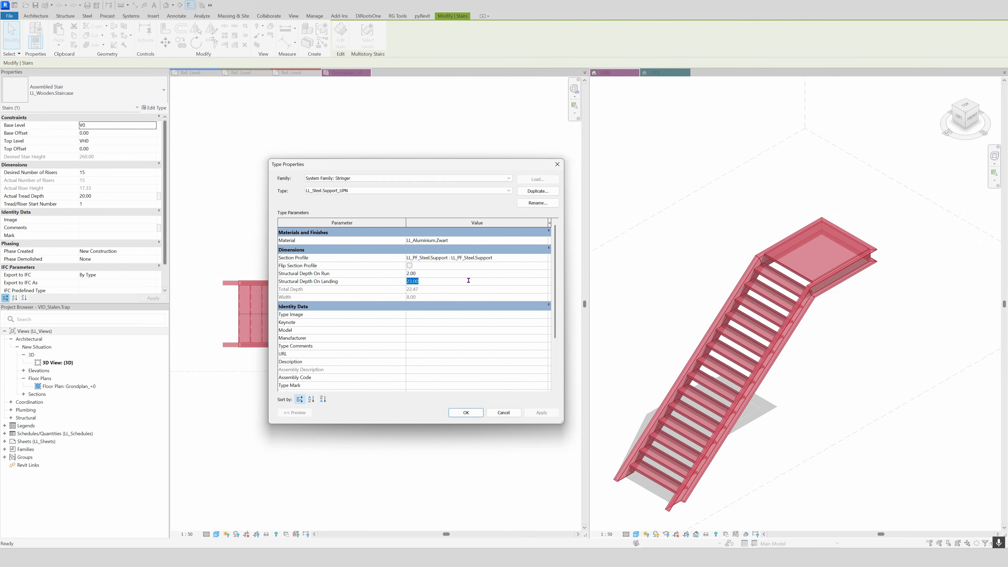
type("5")
key("Tab")
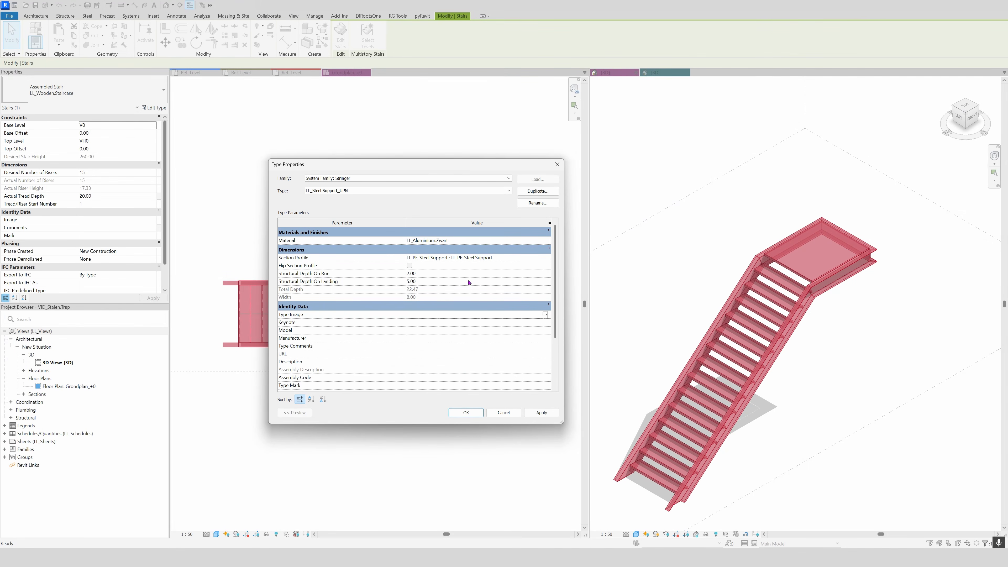
left_click(536, 411)
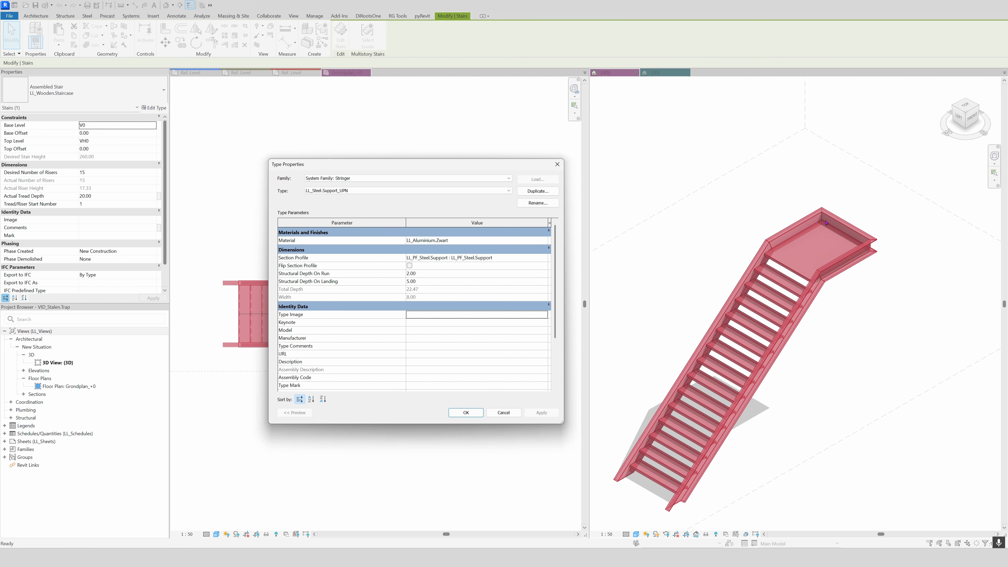
Step: Set the Structural Depth On Landing of LL_Steel.Support_UPN to 18, accept the stringer and stair type properties, and deselect the stair
left_click(420, 281)
type("18")
key("Tab")
left_click(541, 412)
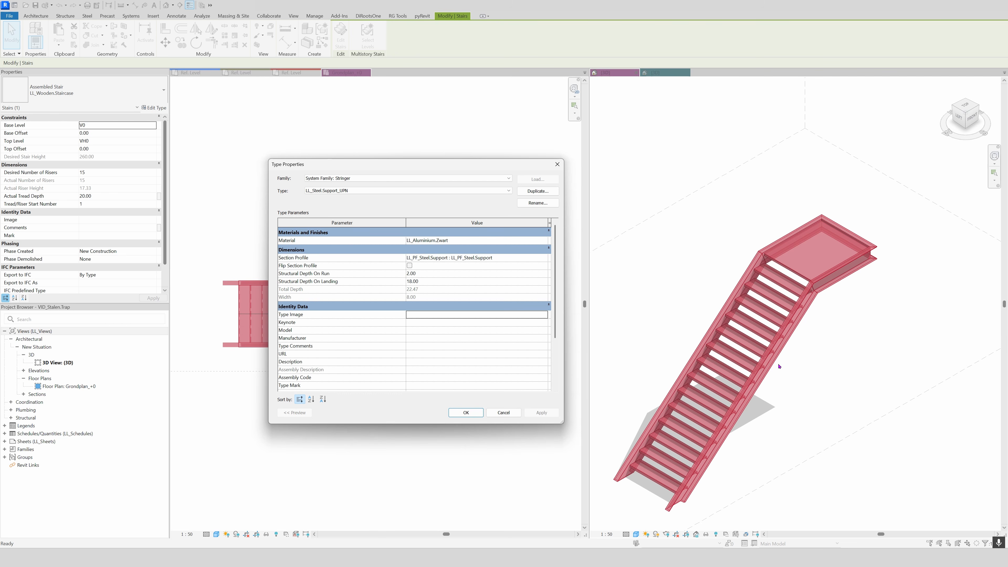
left_click(457, 412)
left_click(472, 411)
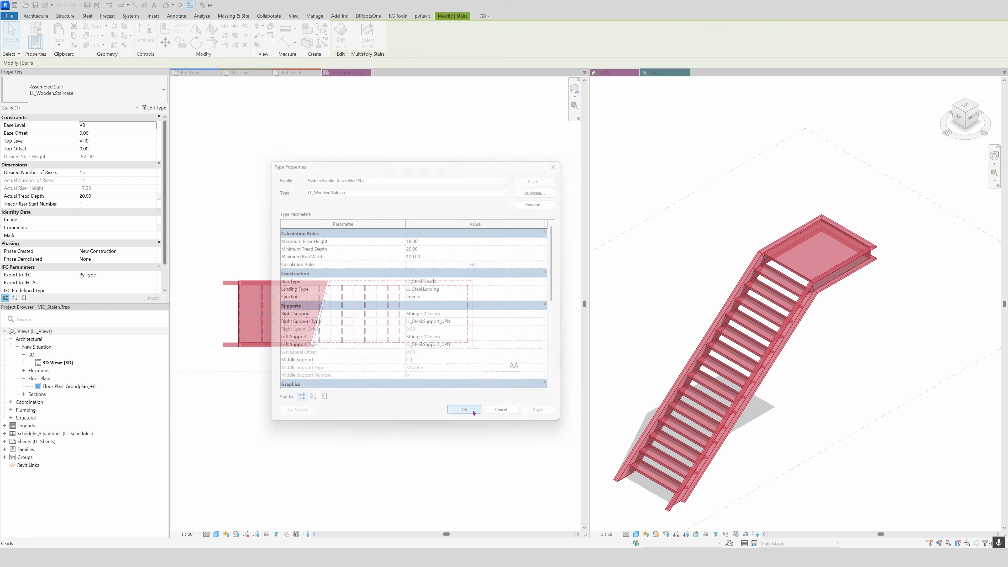
left_click(775, 183)
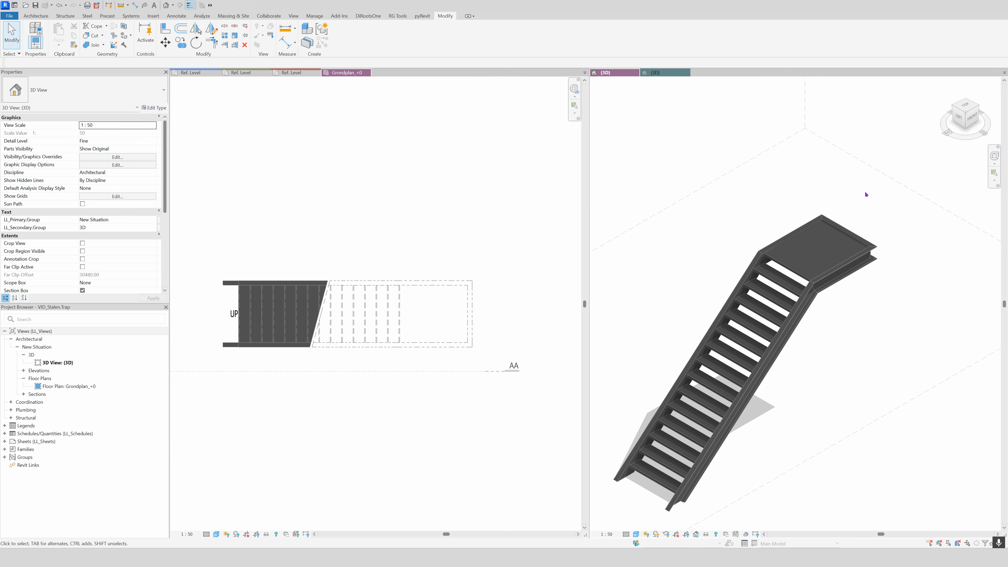